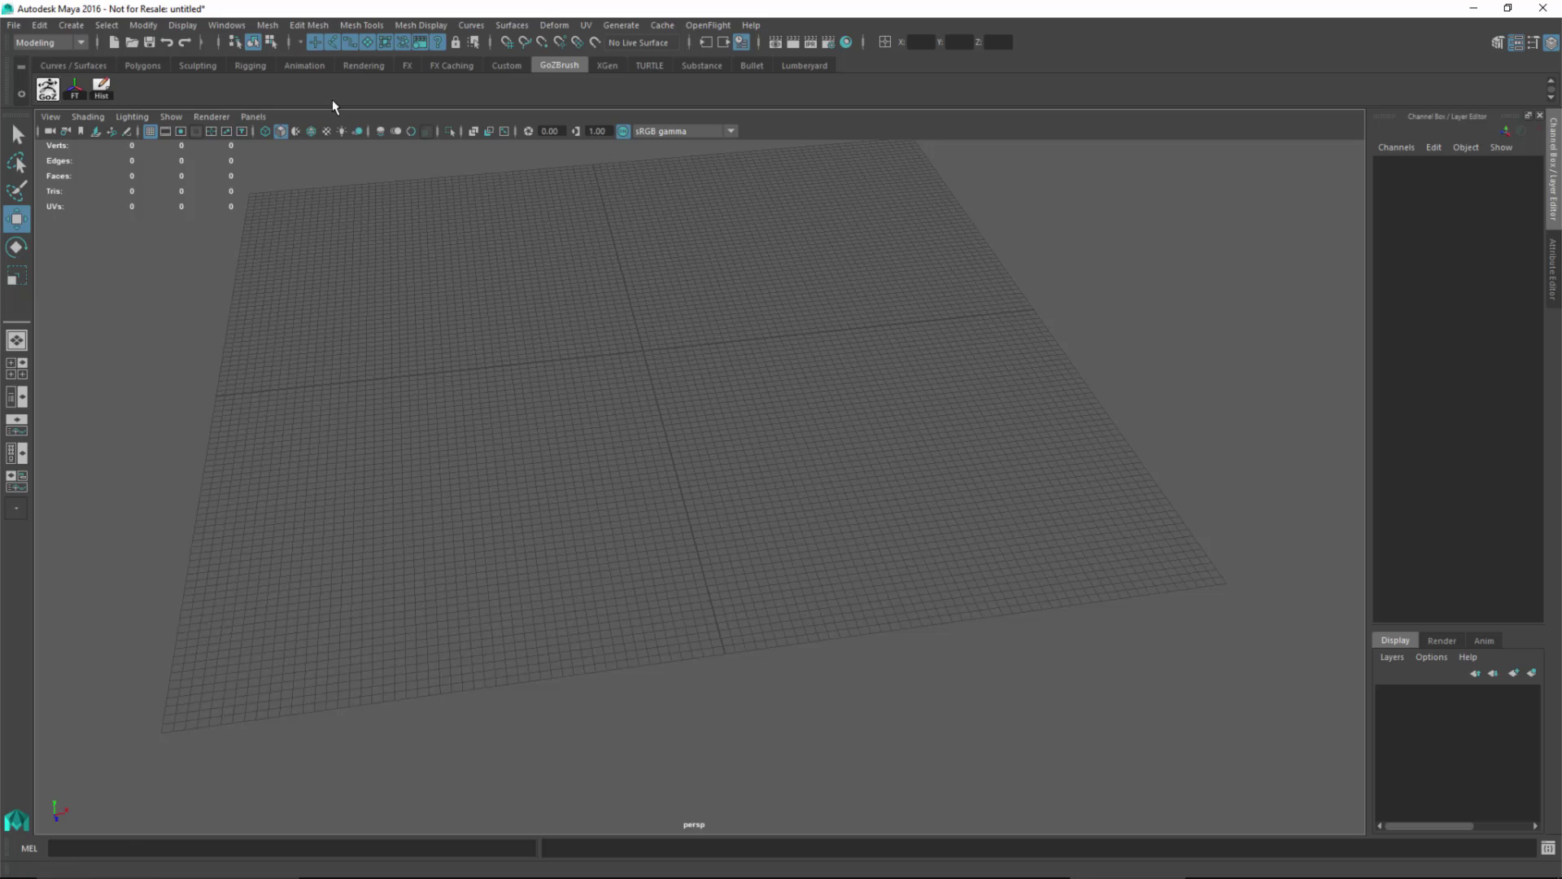
Check the grid's length and width options against the ground measurement in the Unity blocking scene, and close the options in Maya
right_click(151, 135)
click(169, 152)
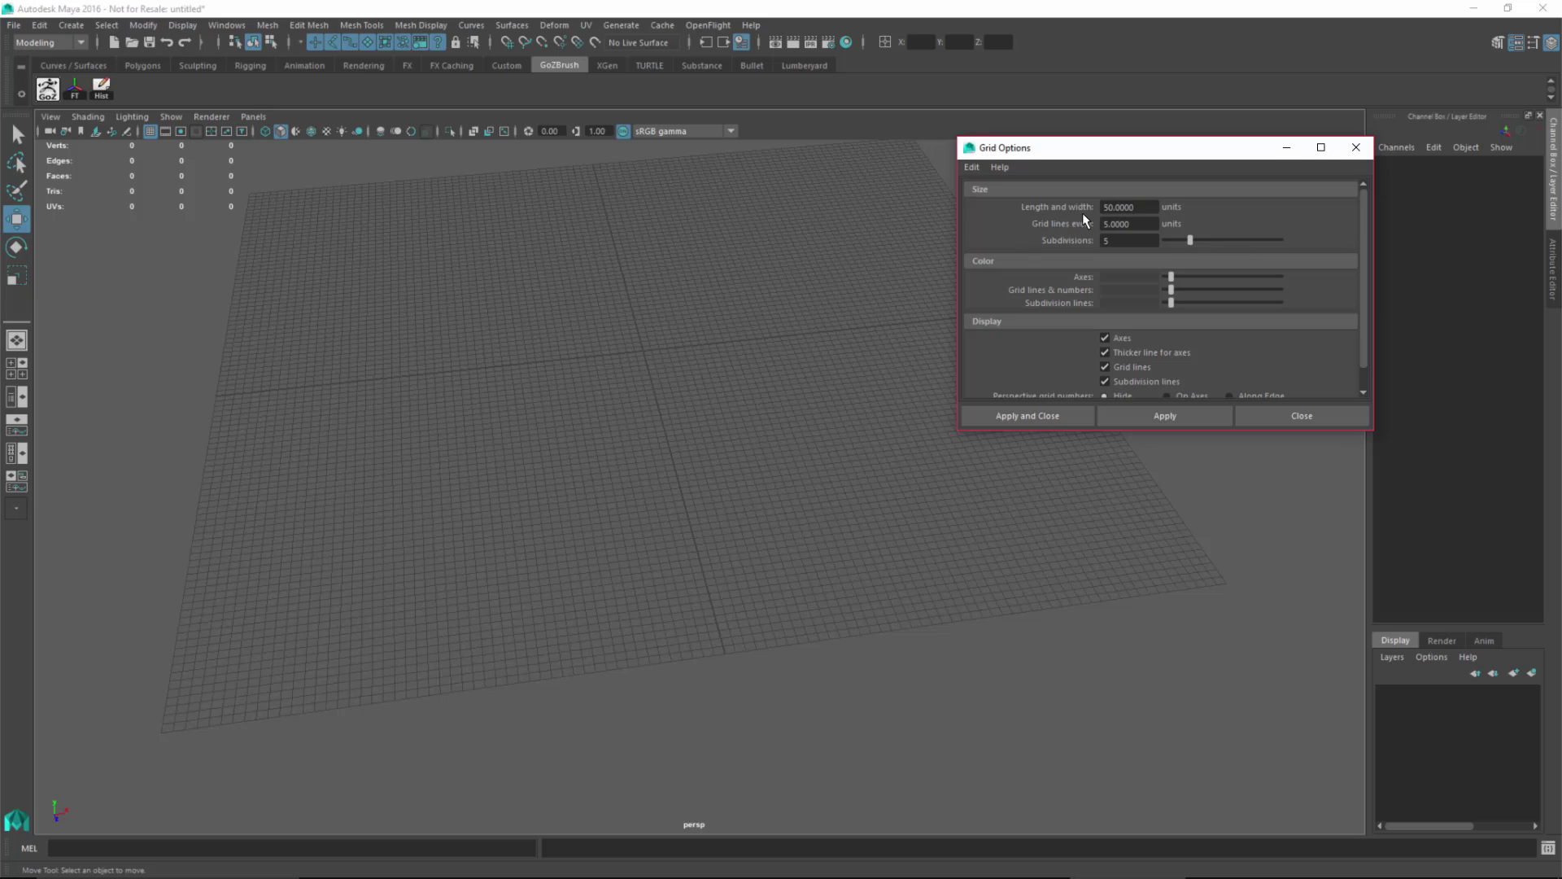
click(1132, 208)
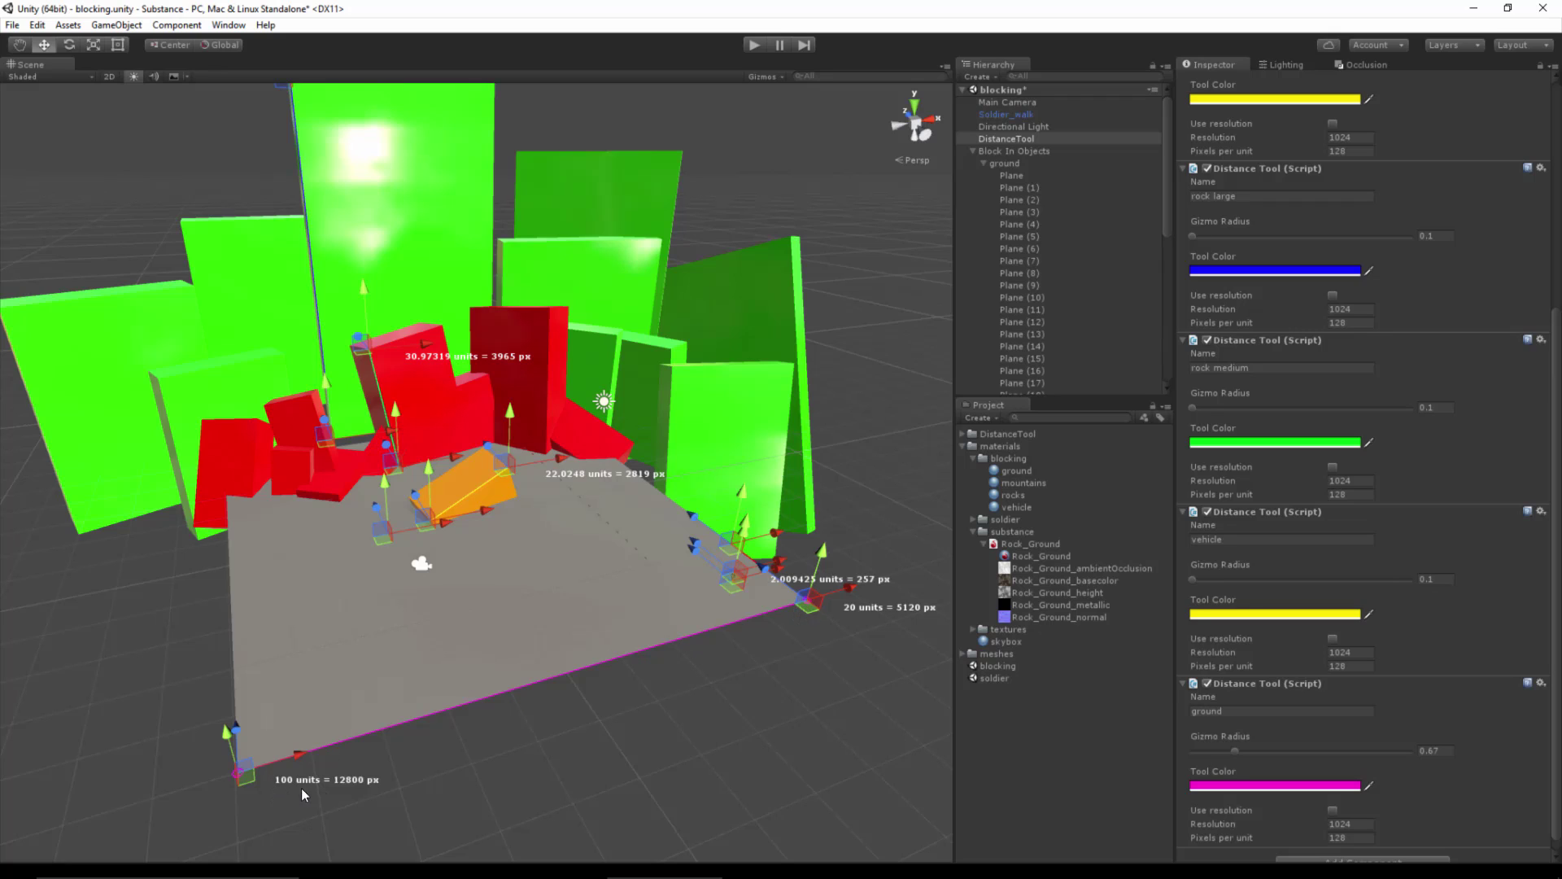
key(alt)
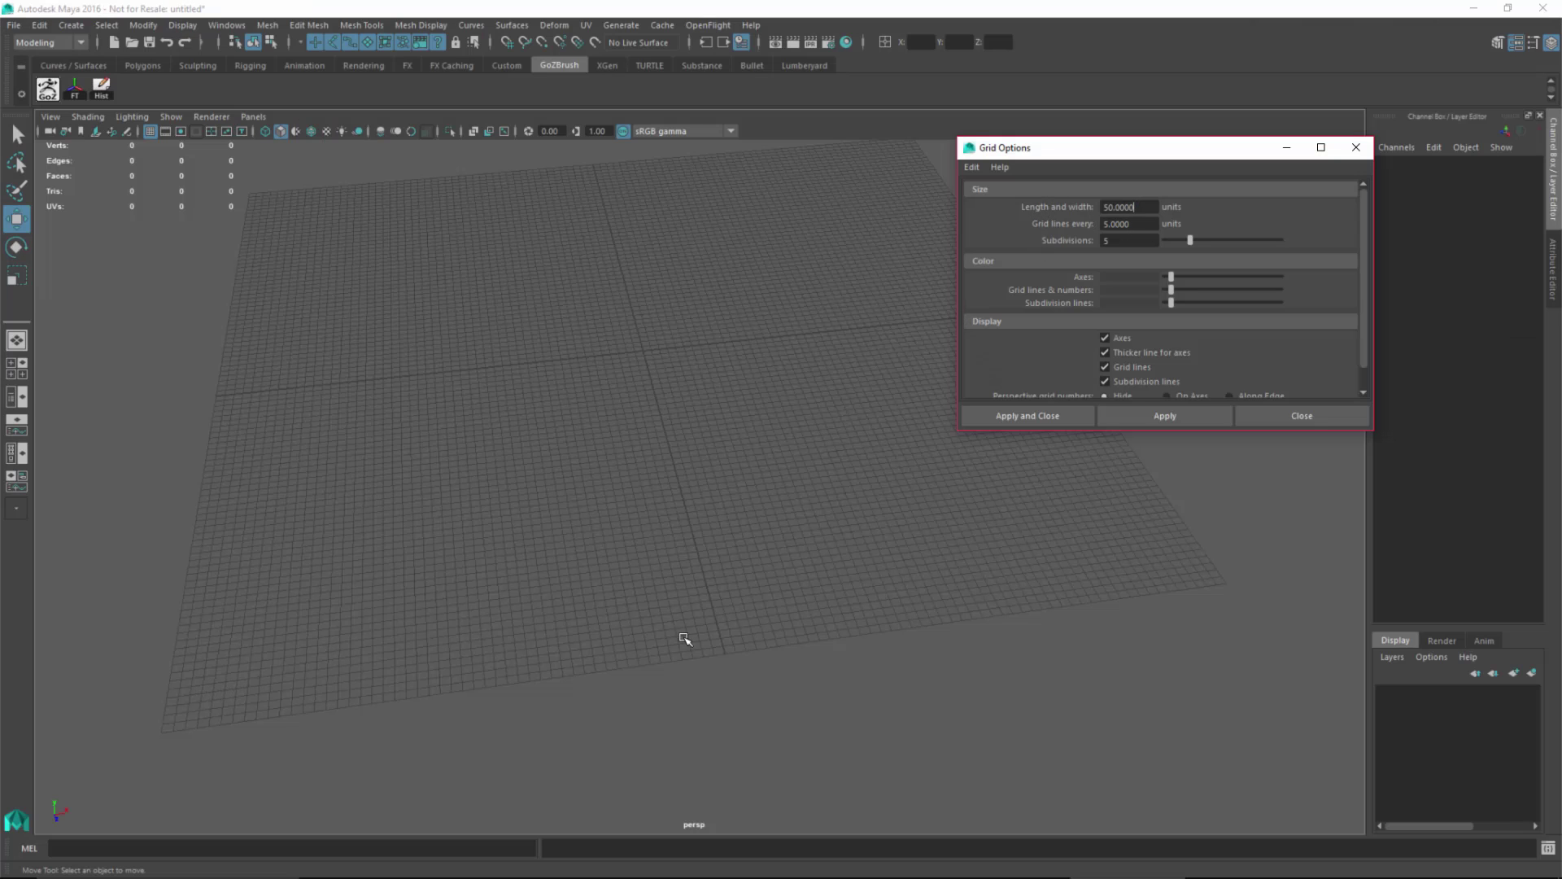
click(1306, 415)
Create a polygon plane at the origin and set its X, Y and Z scale to 20
scroll(858, 498, down, 2)
alt+middle_drag(849, 499, 847, 530)
alt+drag(847, 530, 846, 516)
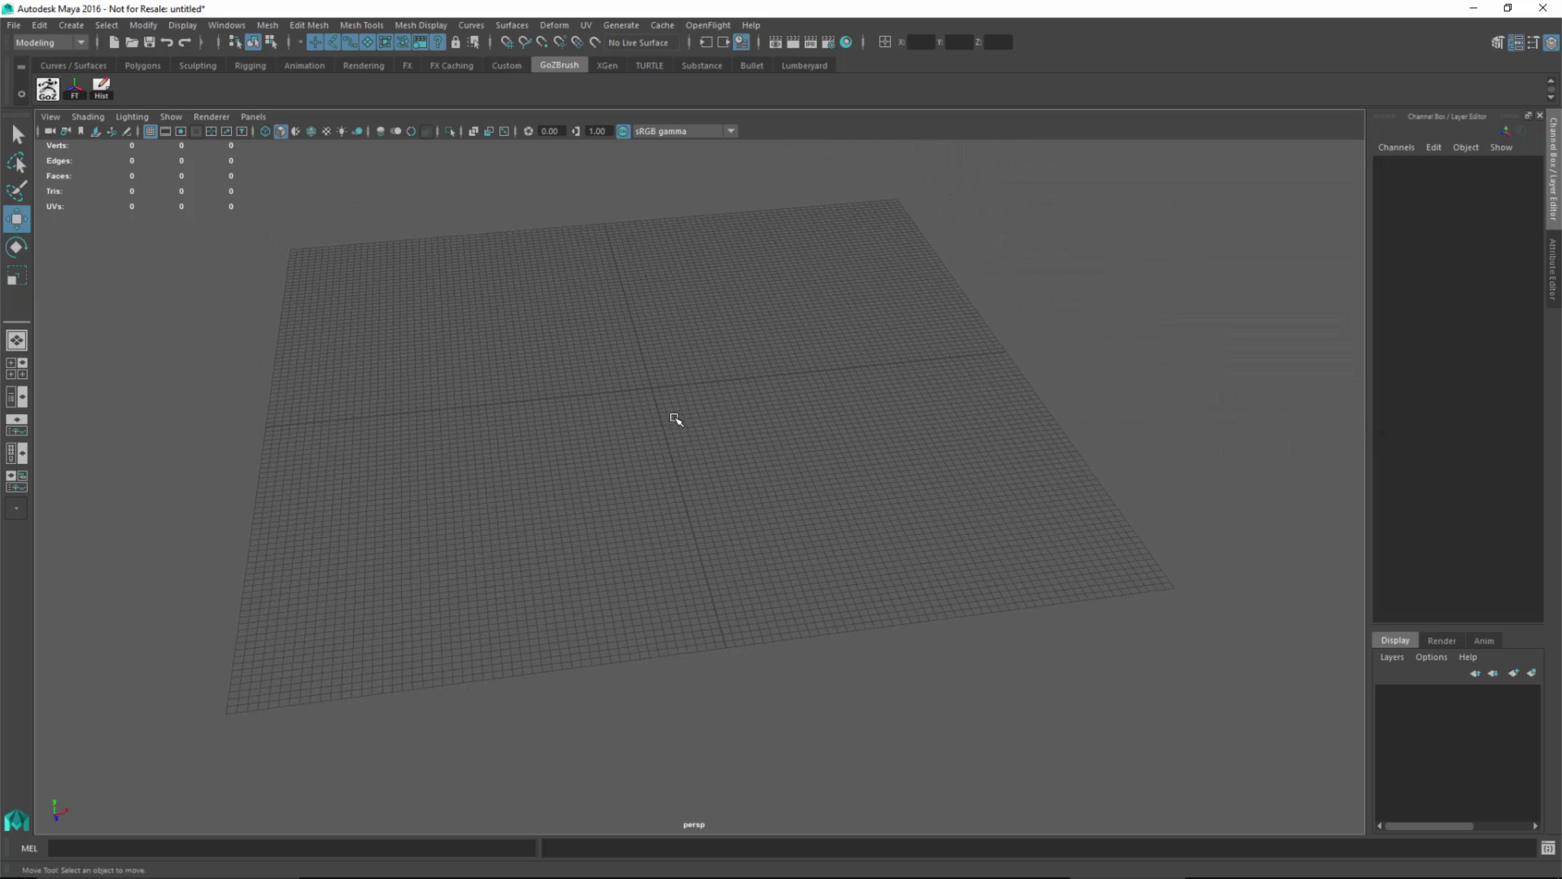
shift+right_click(652, 405)
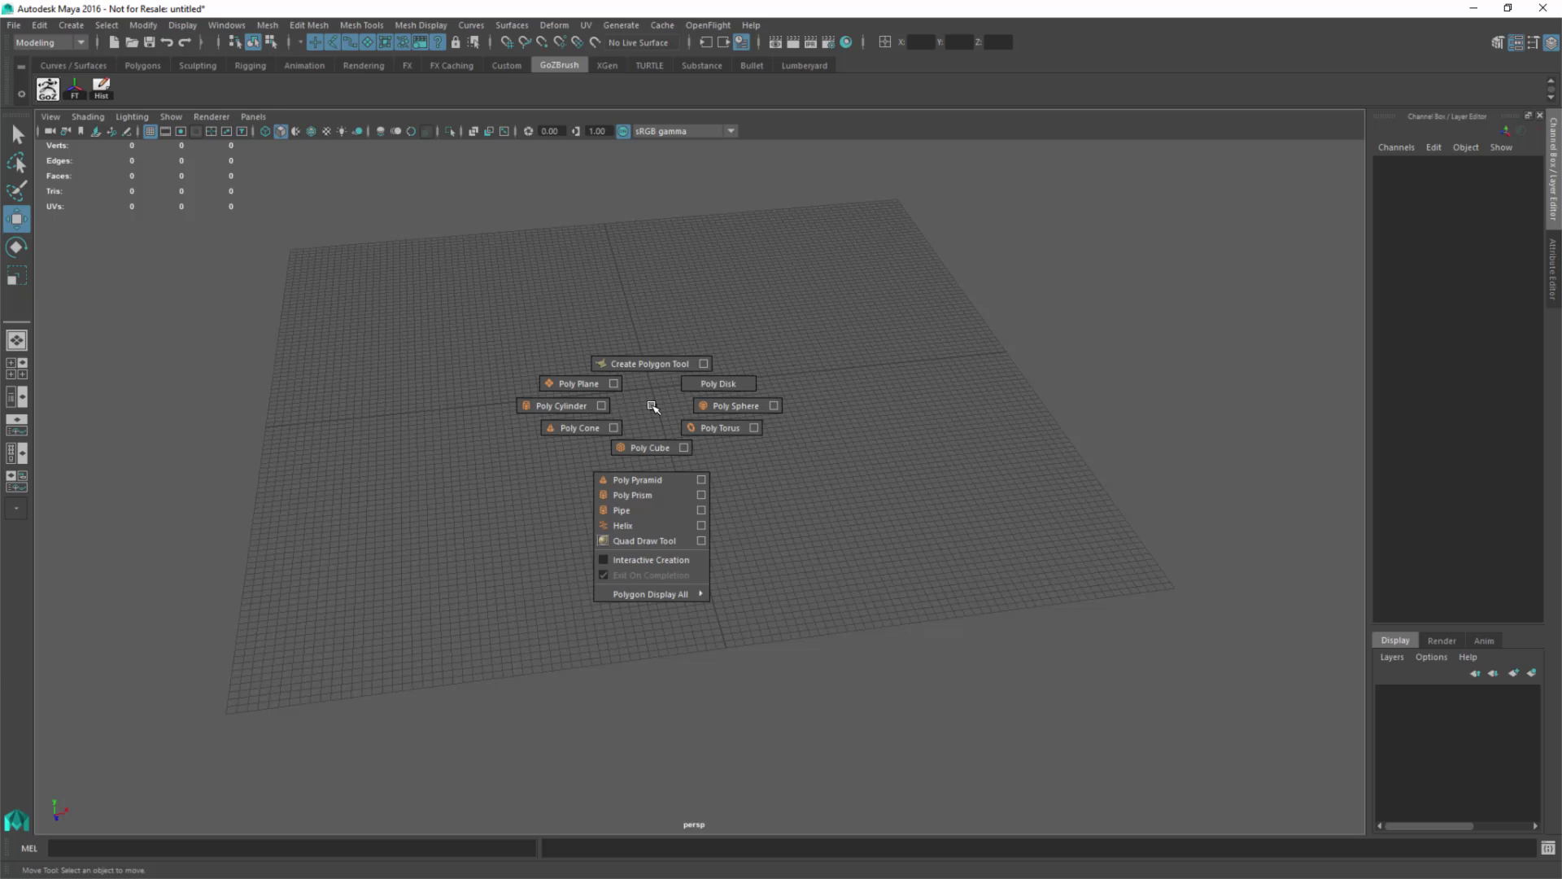
click(585, 383)
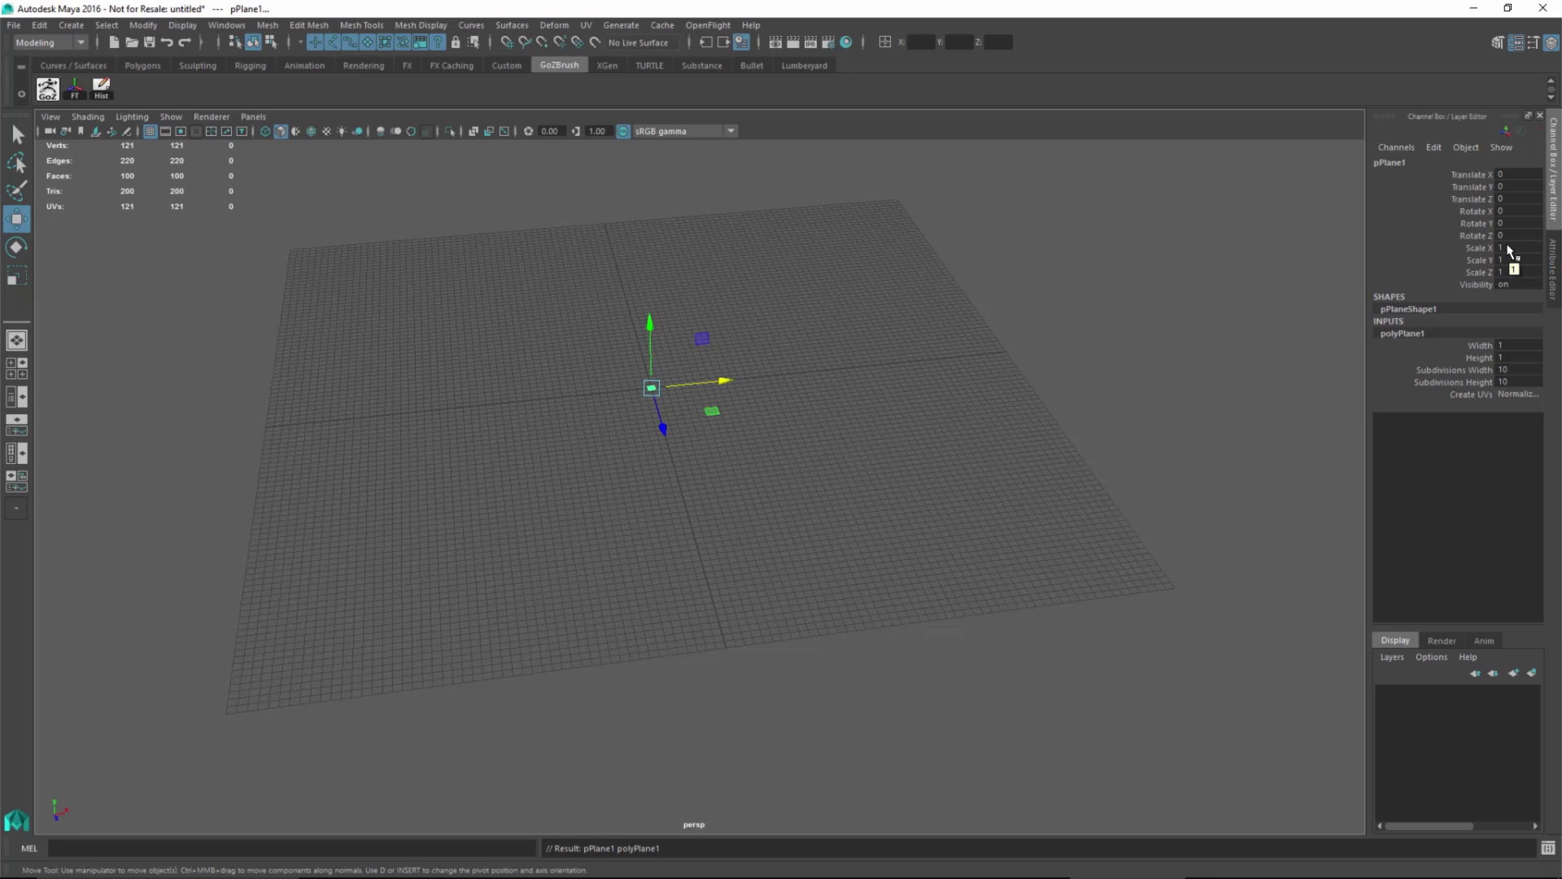
drag(1507, 248, 1517, 273)
text(20)
key(Return)
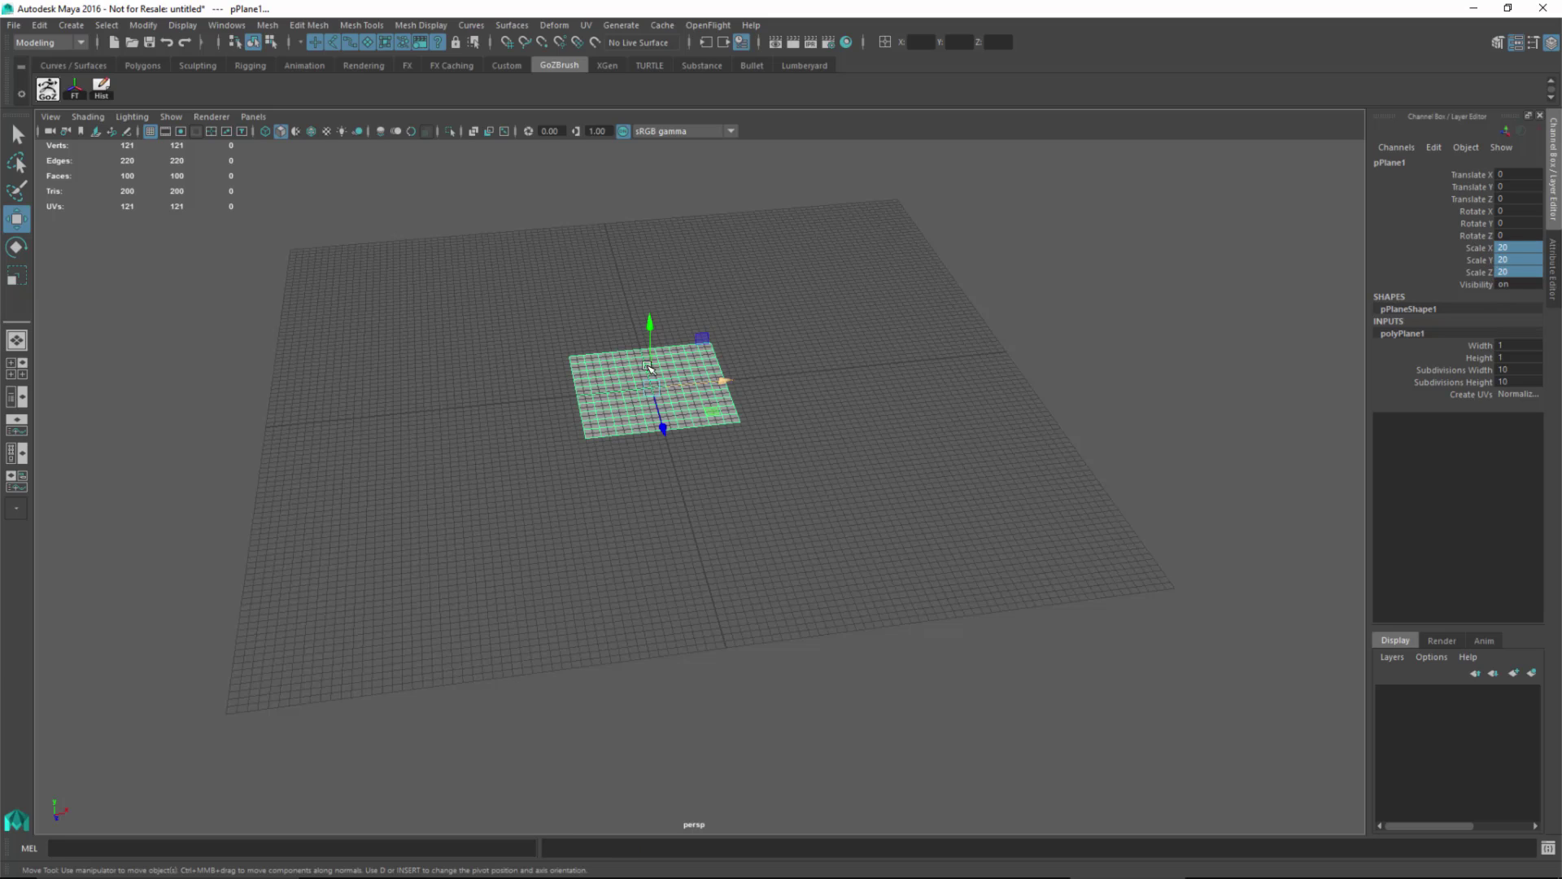
Move the plane's pivot onto the vertex at its front corner, on the positive X and Z side
alt+right_drag(649, 366, 740, 442)
alt+drag(713, 372, 714, 401)
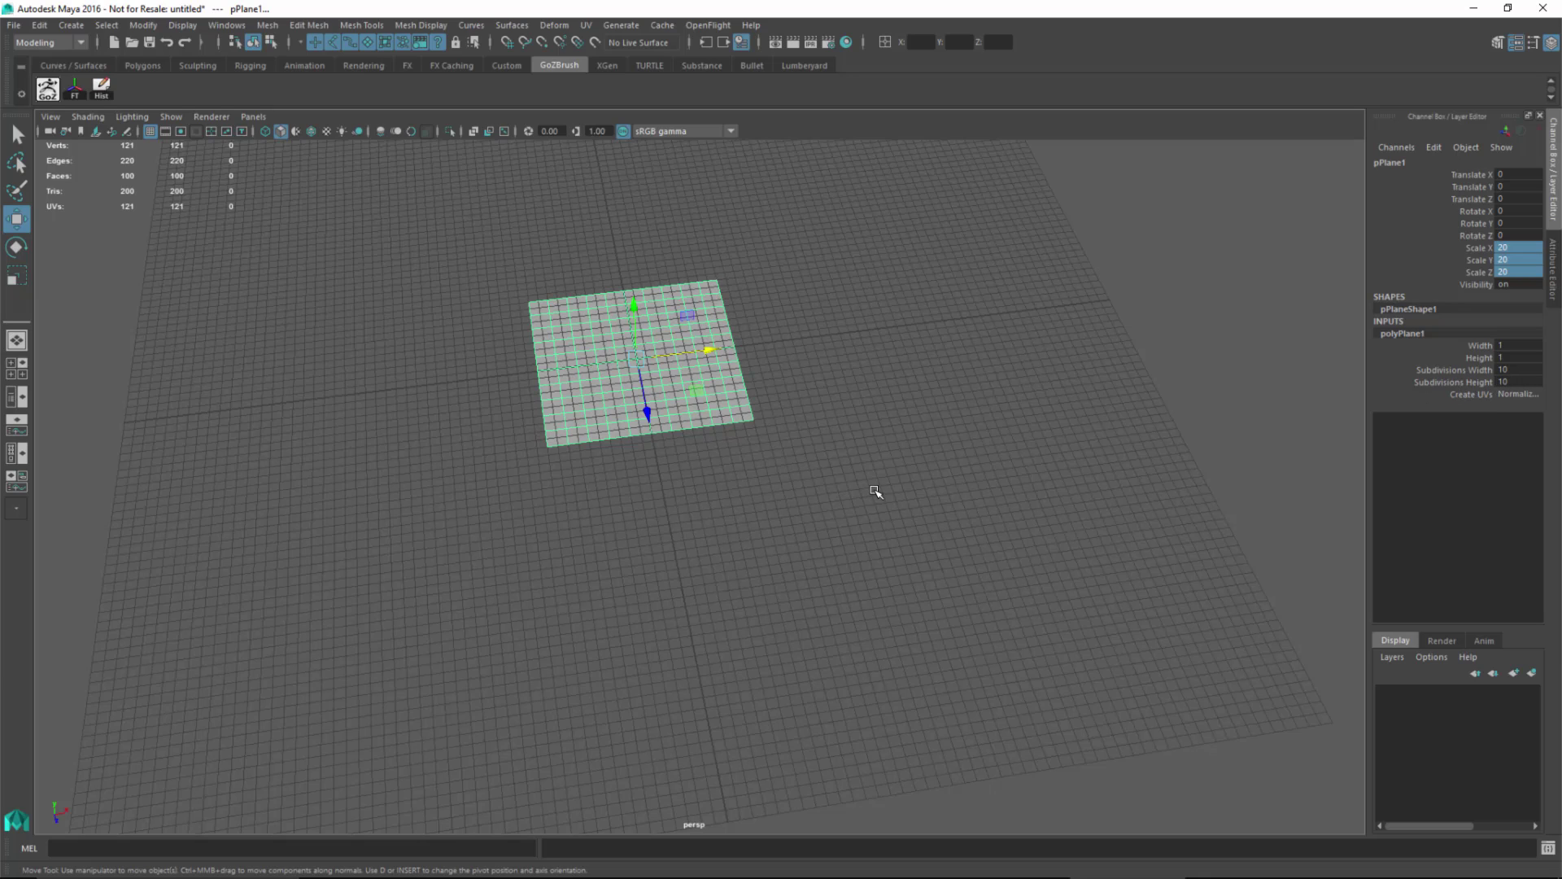
alt+drag(930, 488, 846, 439)
alt+right_drag(846, 439, 900, 516)
alt+drag(900, 516, 598, 342)
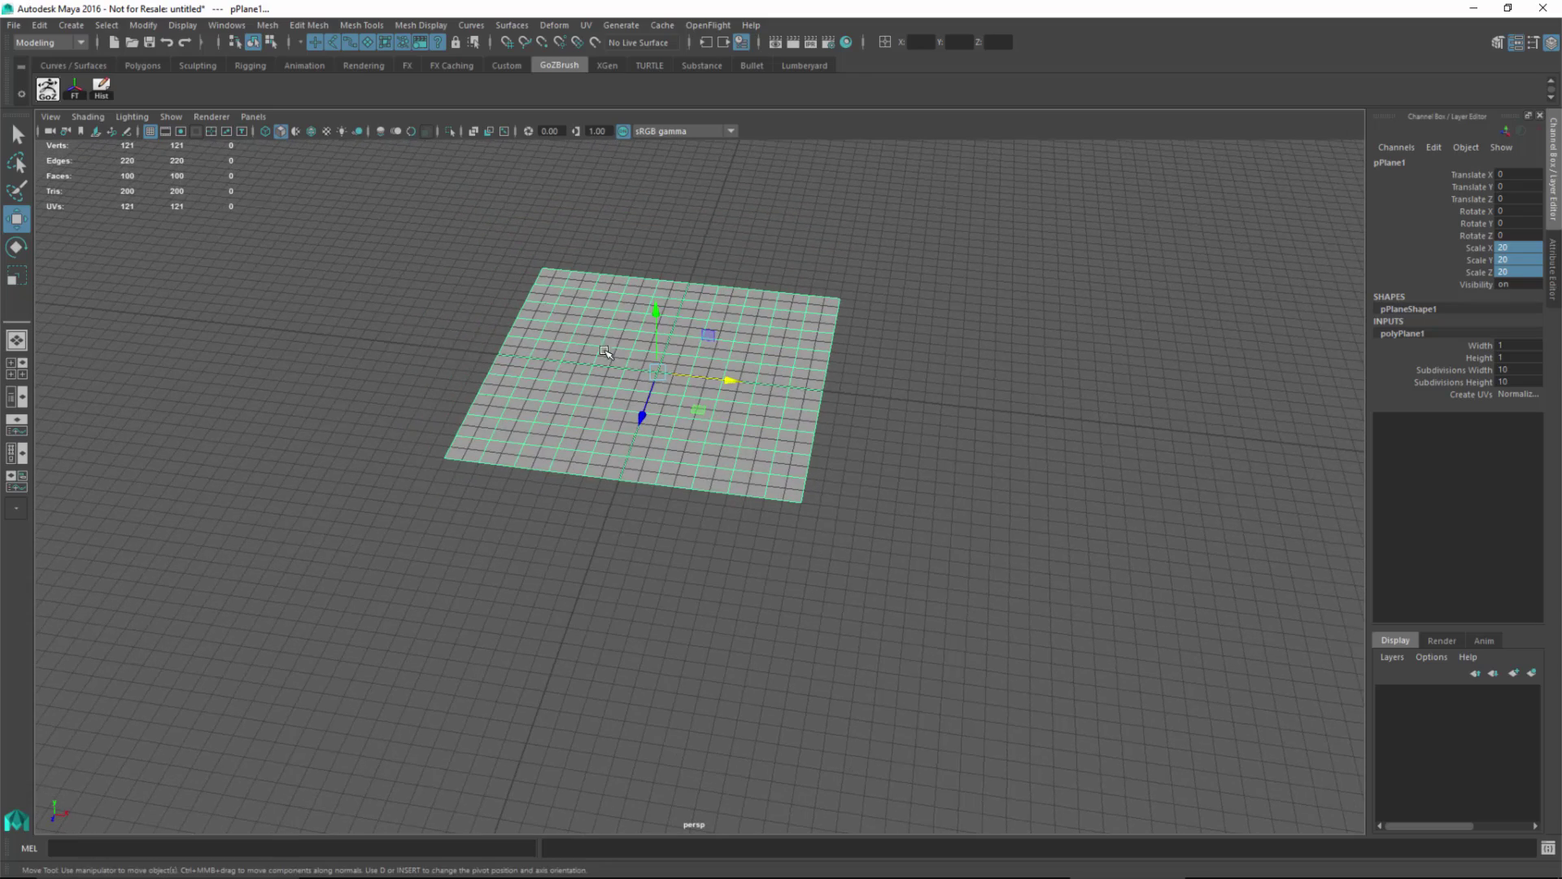
alt+drag(960, 539, 1018, 488)
alt+middle_drag(697, 336, 764, 456)
alt+right_drag(764, 456, 861, 544)
alt+middle_drag(829, 289, 842, 350)
key(d)
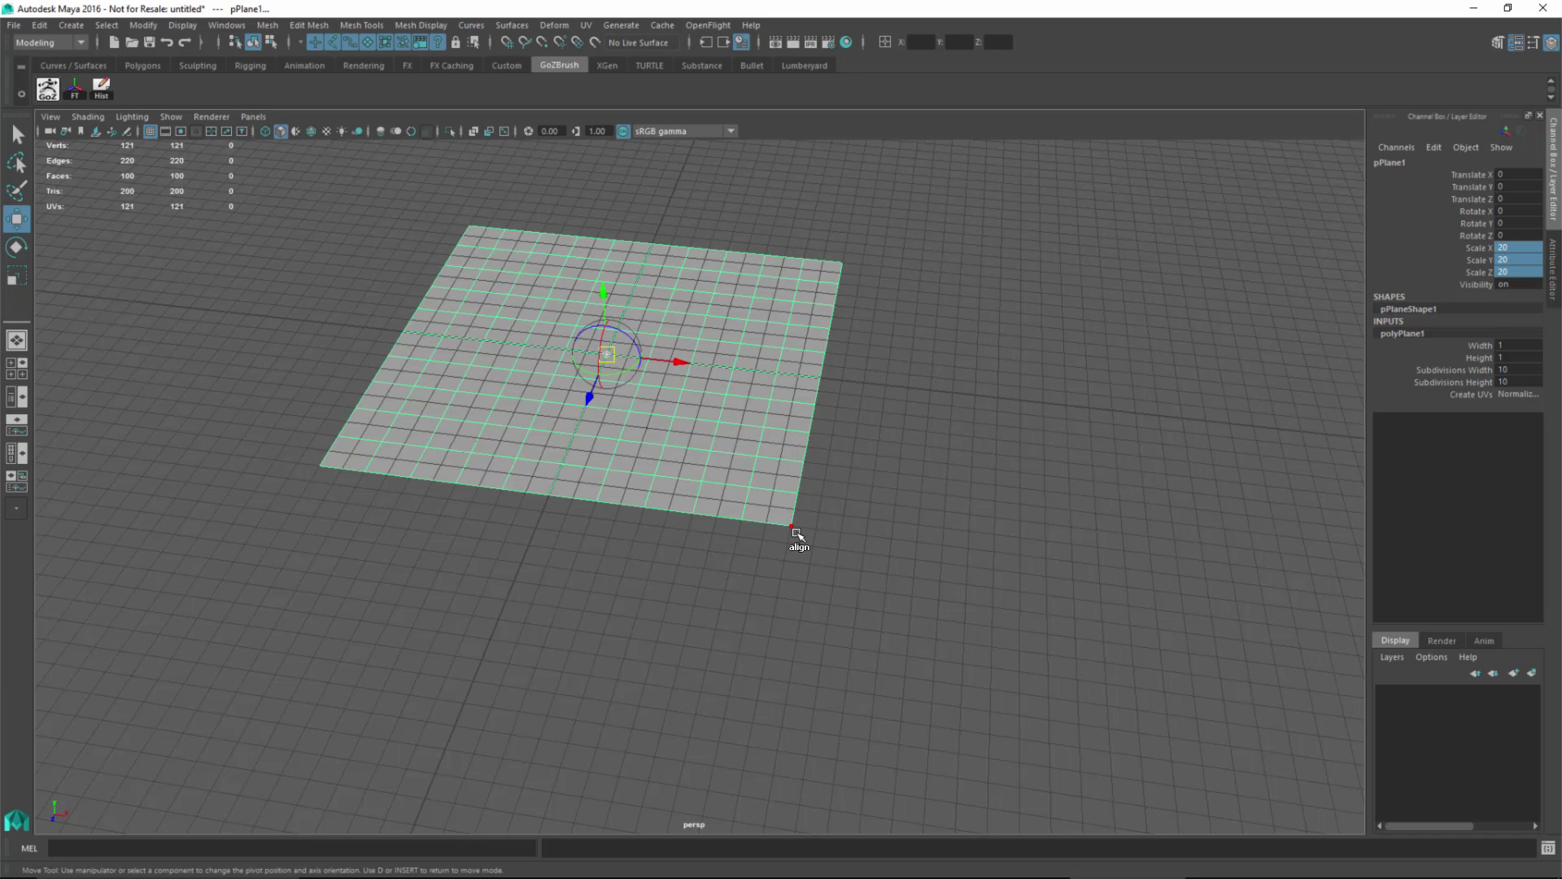
click(796, 533)
Snap the plane by its corner pivot to the matching outer corner of the grid, at Translate X 40 and Z 40
alt+right_drag(924, 599, 716, 486)
alt+middle_drag(910, 634, 893, 440)
alt+right_drag(893, 440, 838, 404)
alt+right_drag(925, 543, 879, 505)
mouse_move(879, 505)
alt+mouse_down()
mouse_move(887, 523)
mouse_move(894, 504)
alt+mouse_up()
key(x)
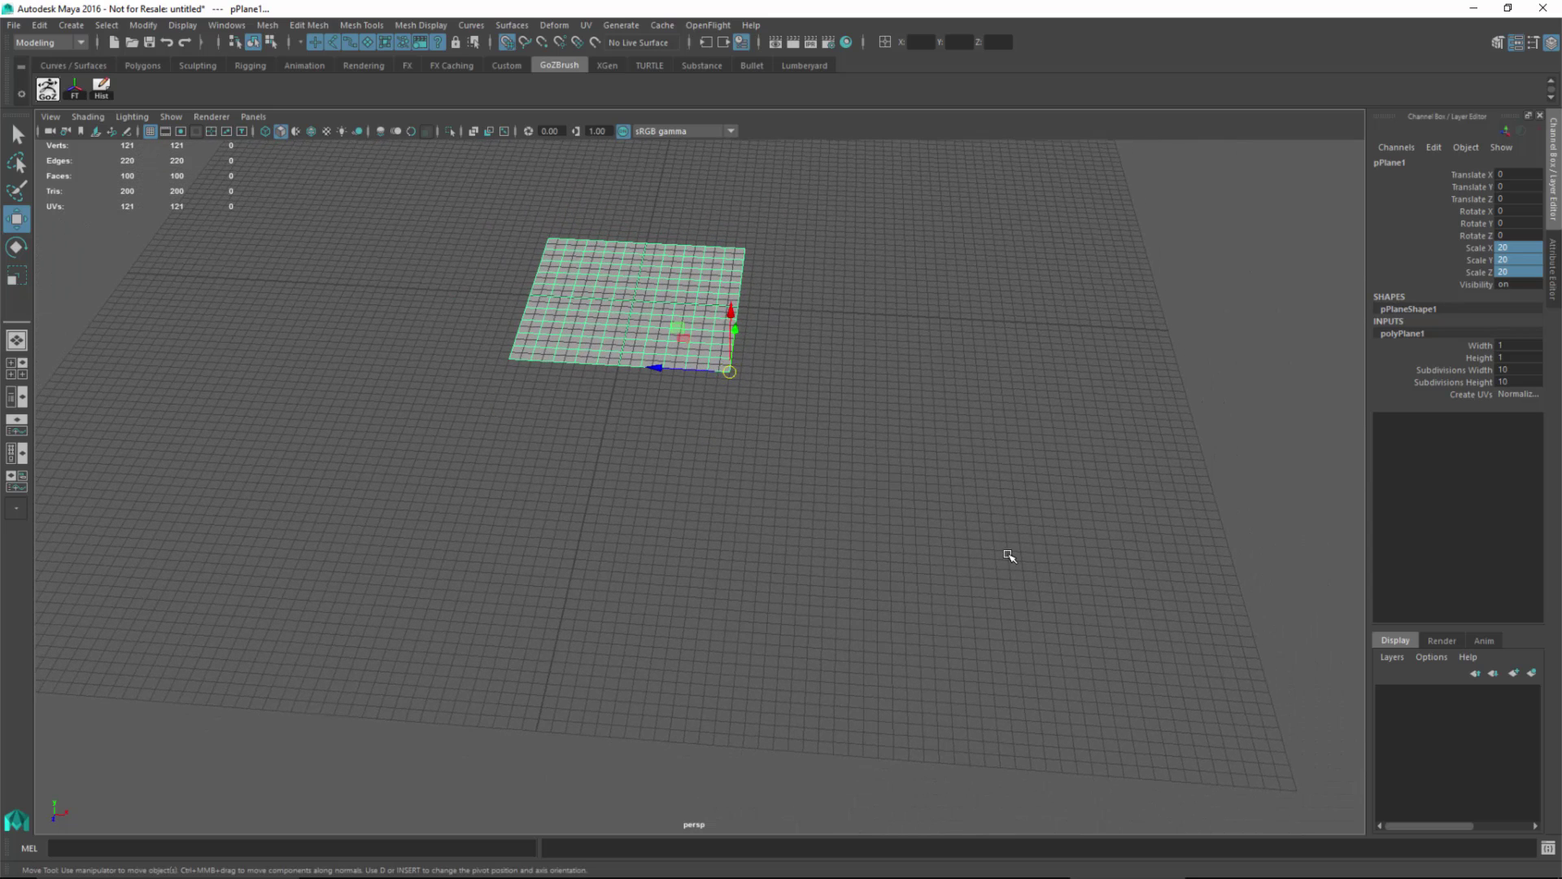
drag(728, 375, 1293, 789)
Duplicate the corner plane and vertex-snap the copy edge to edge beside it along X, at Translate X 20
alt+middle_drag(1004, 556, 952, 523)
alt+right_drag(952, 523, 1058, 586)
alt+drag(1057, 586, 1012, 603)
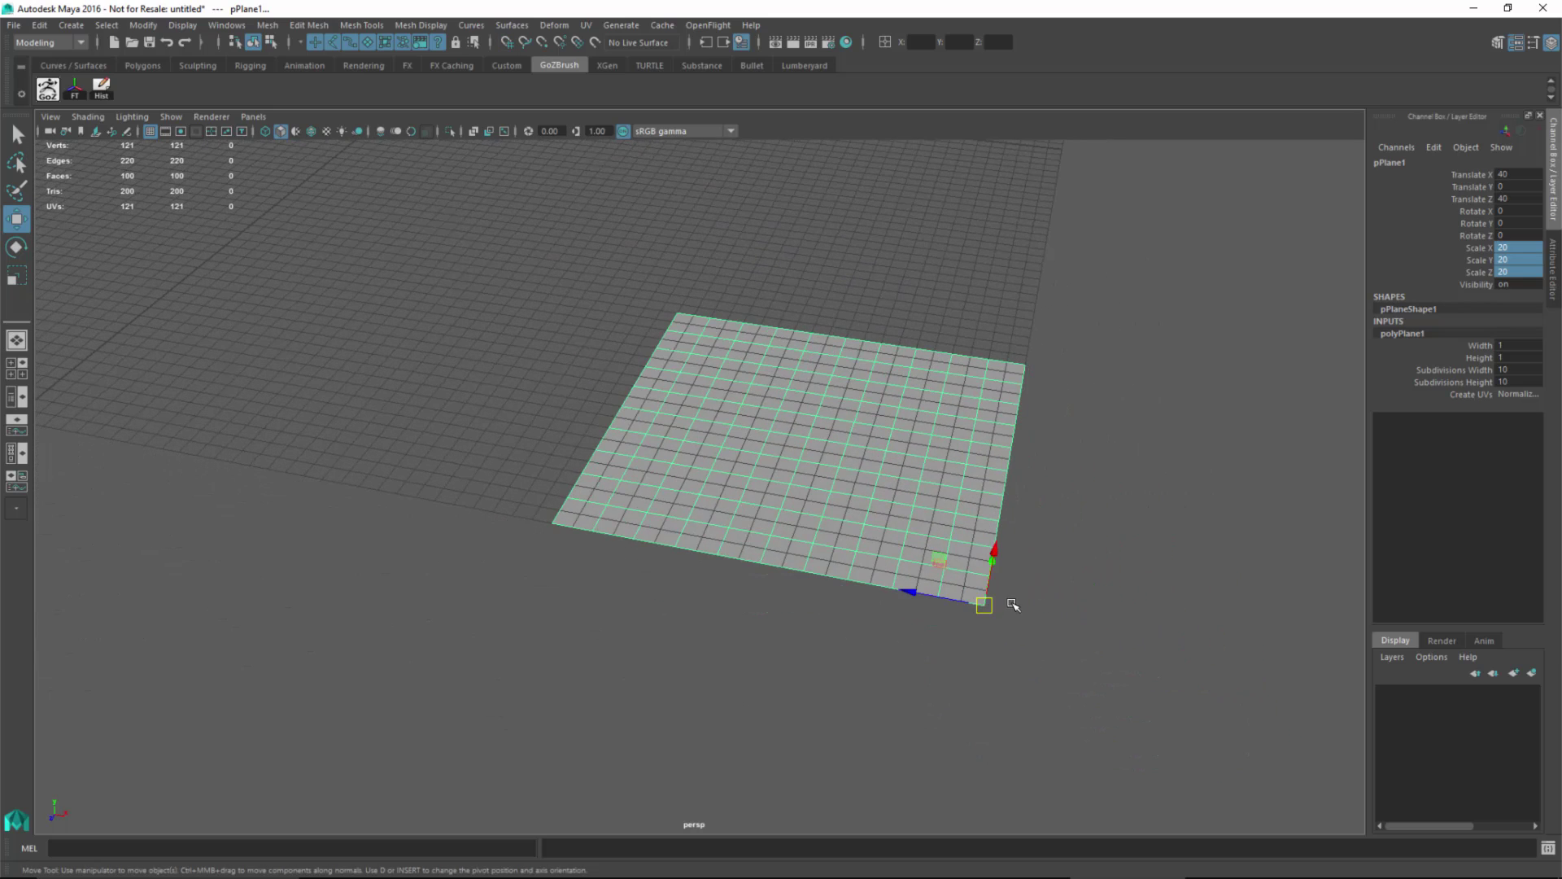
alt+drag(639, 651, 691, 649)
alt+middle_drag(936, 525, 1020, 611)
alt+right_drag(1020, 612, 844, 561)
alt+middle_drag(844, 561, 944, 564)
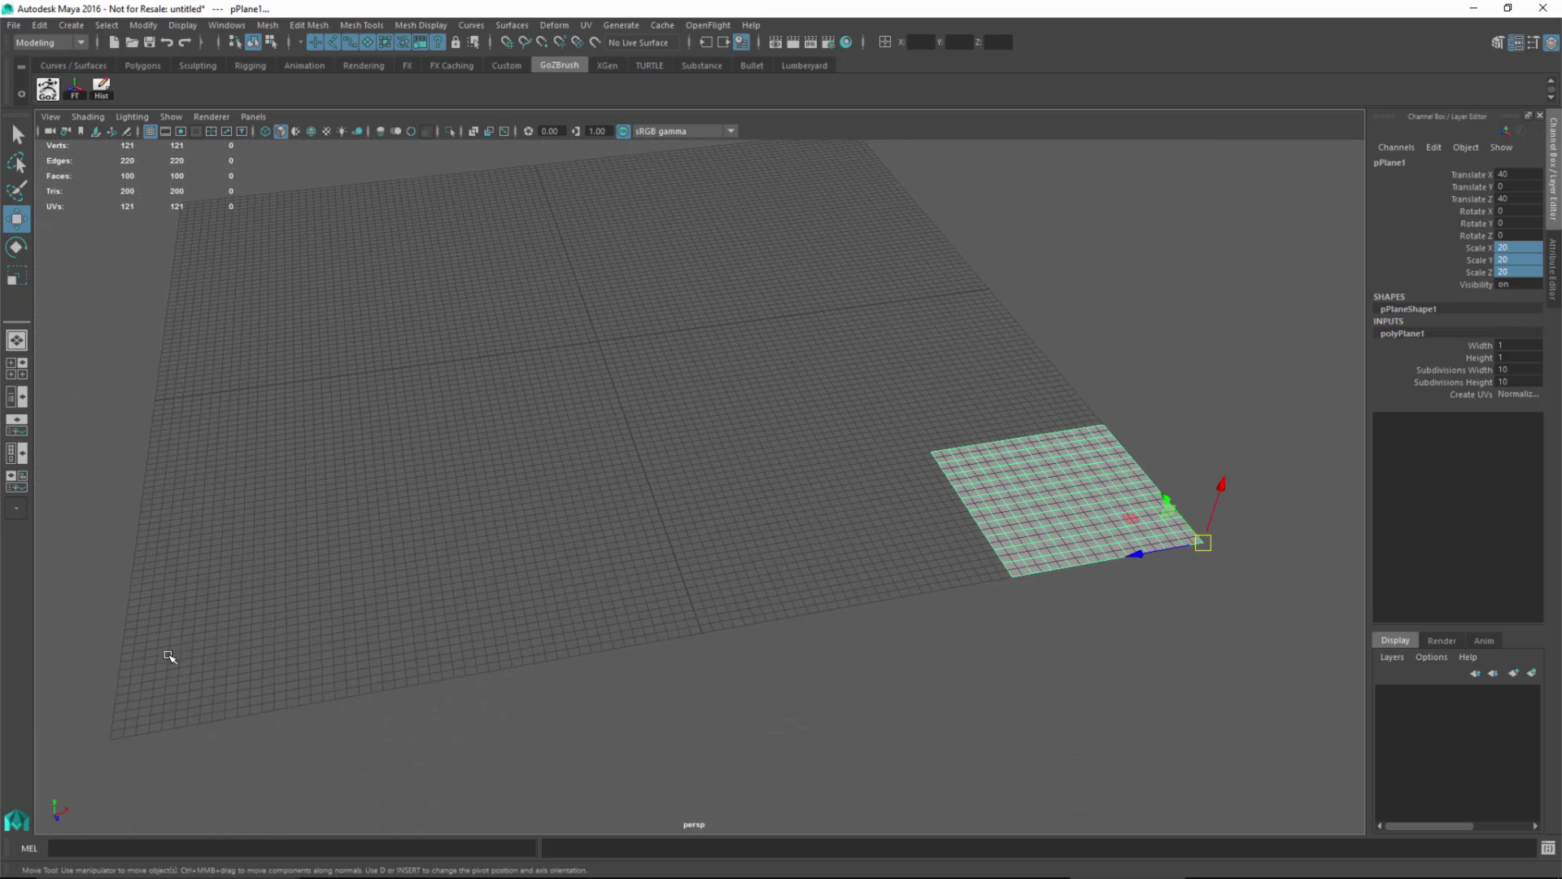
alt+drag(1105, 575, 1046, 580)
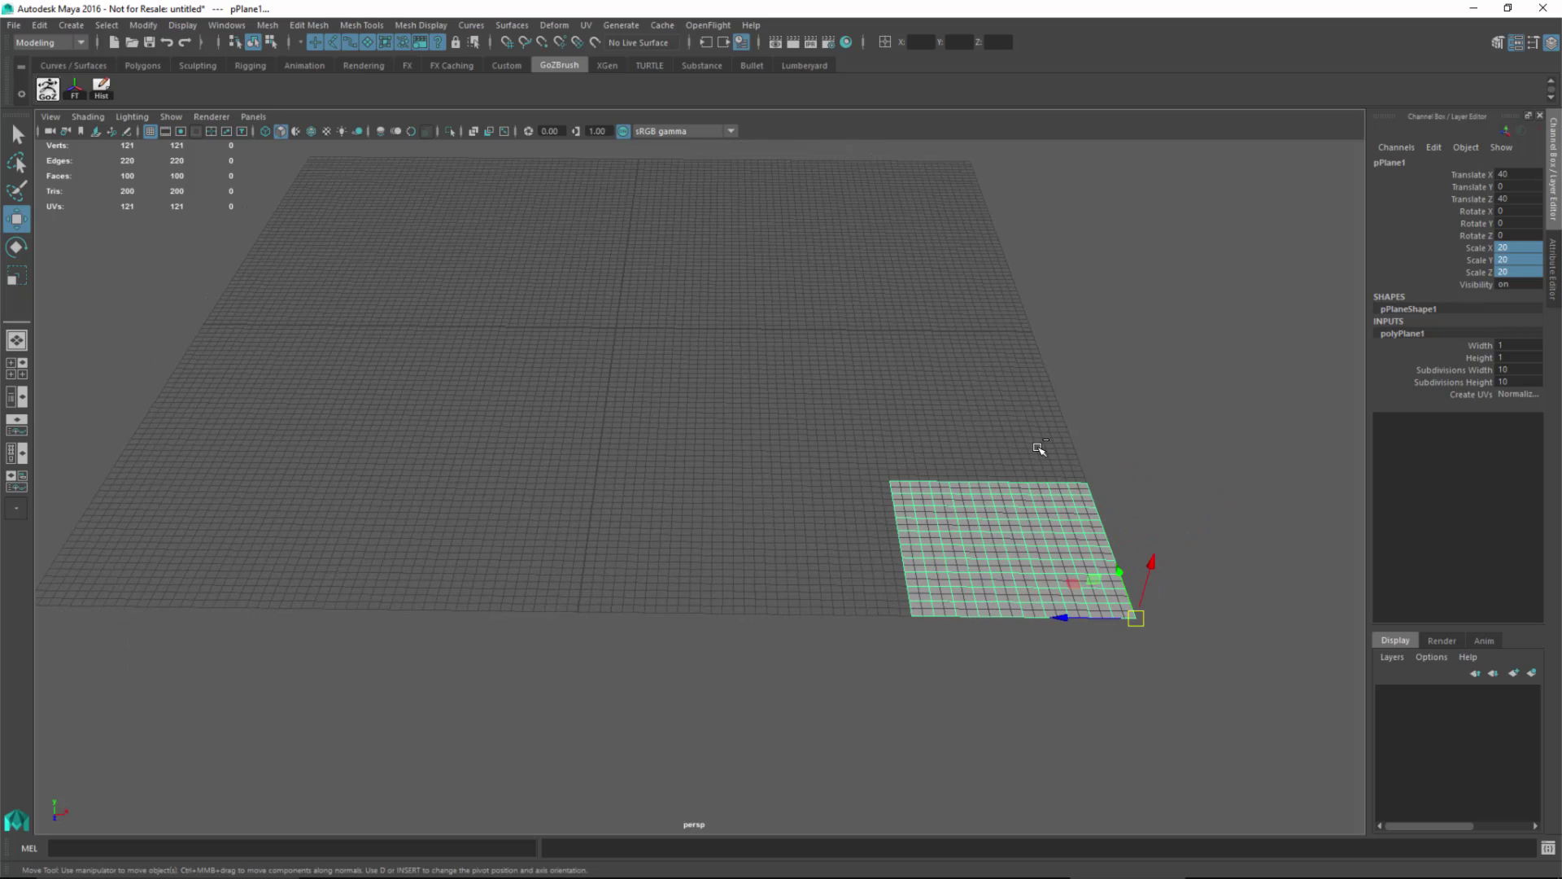
key(ctrl+d)
drag(1228, 621, 964, 632)
key(v)
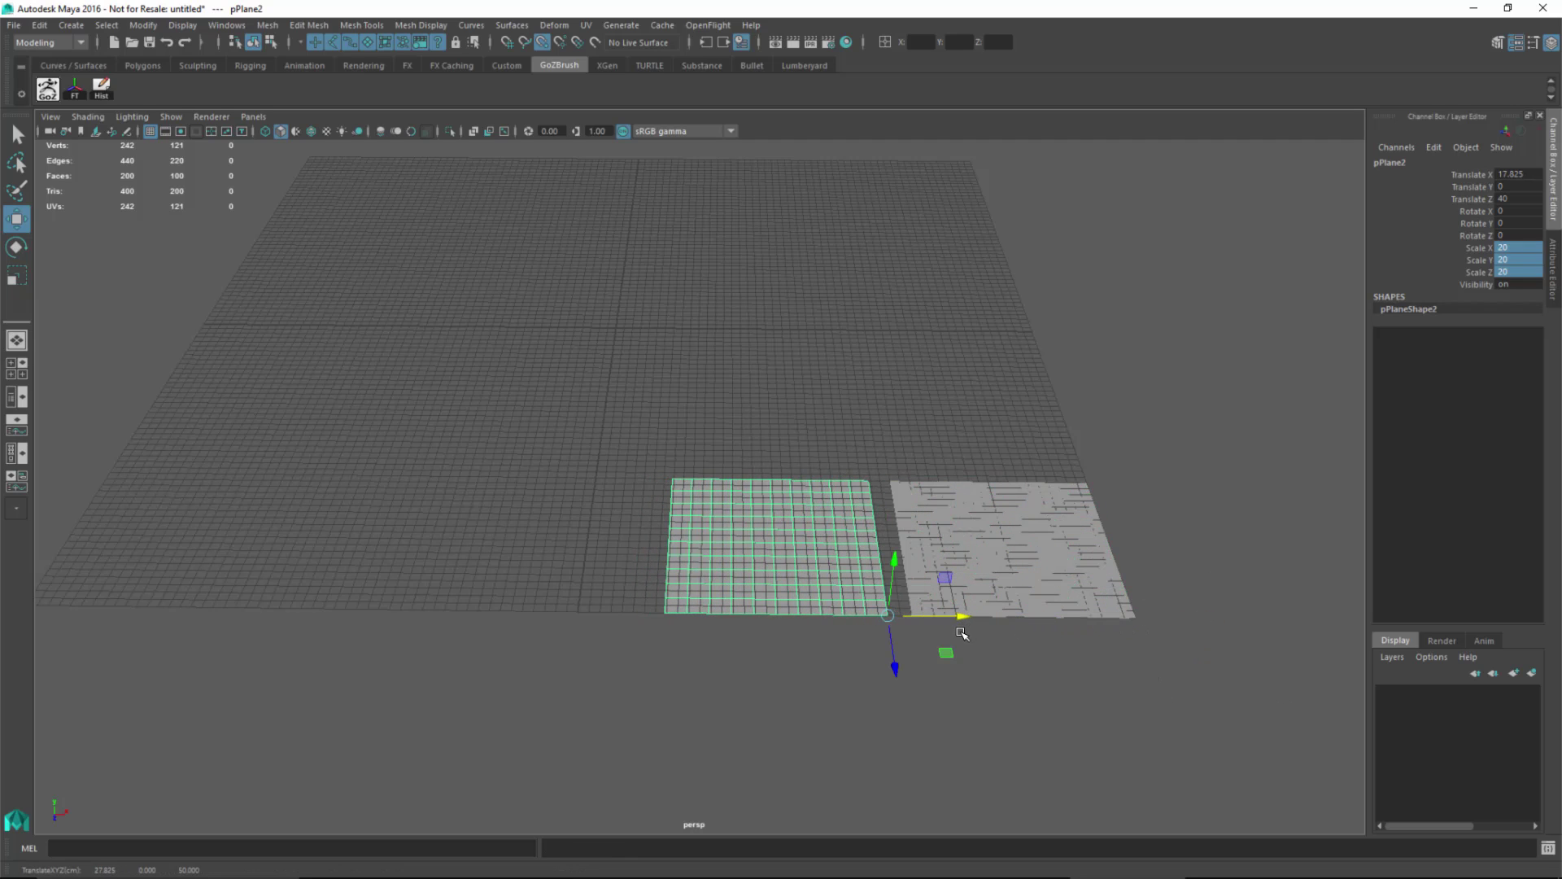
drag(891, 621, 908, 619)
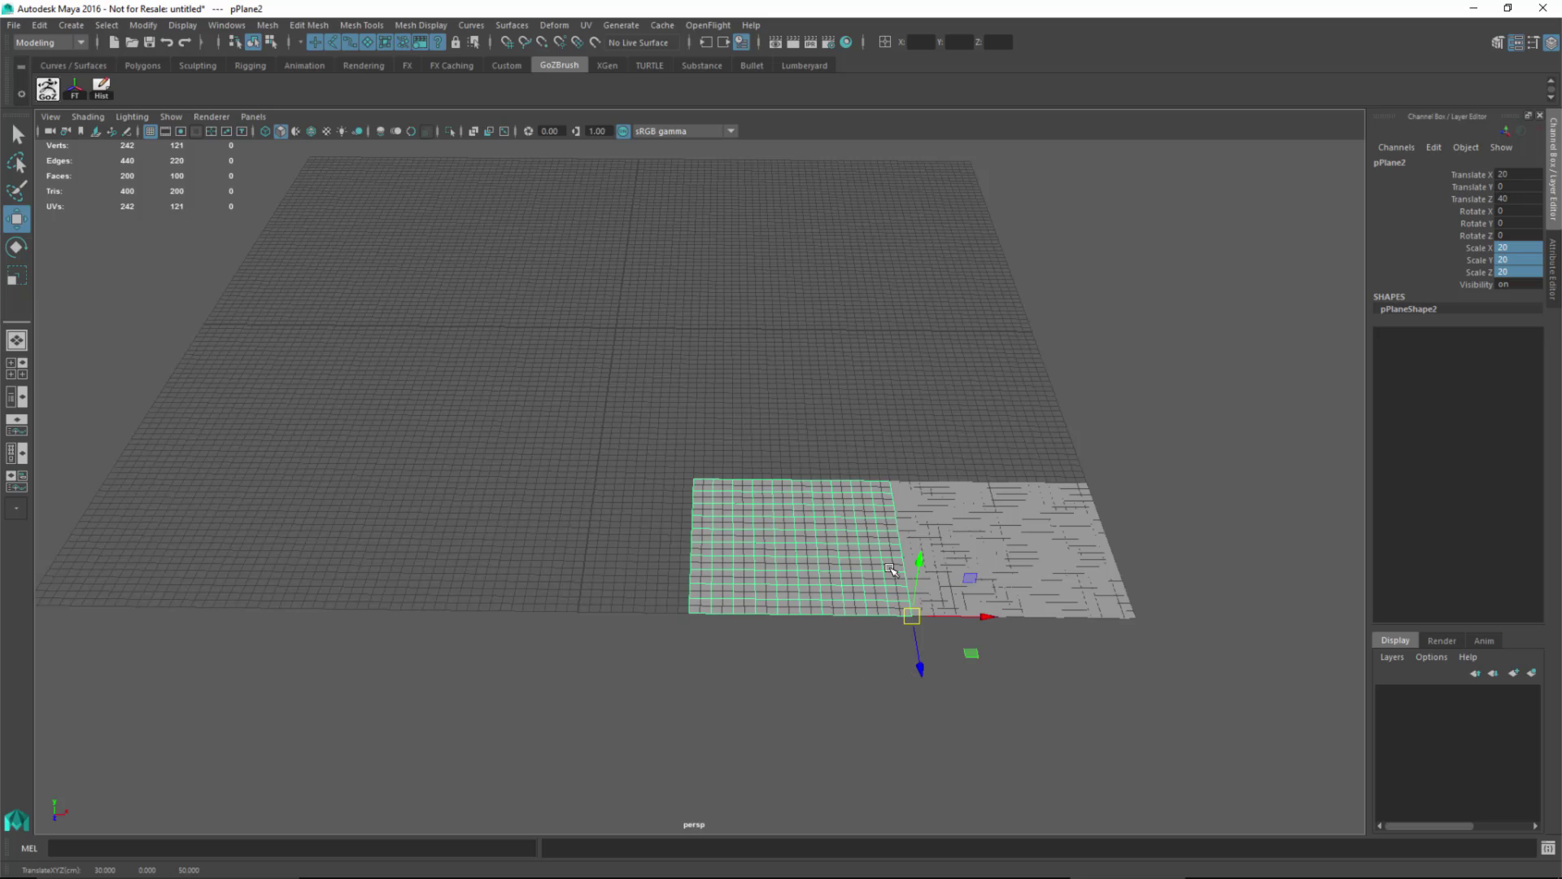
Complete the row along the grid's edge with three Duplicate with Transform copies, ending at Translate X -40
click(39, 25)
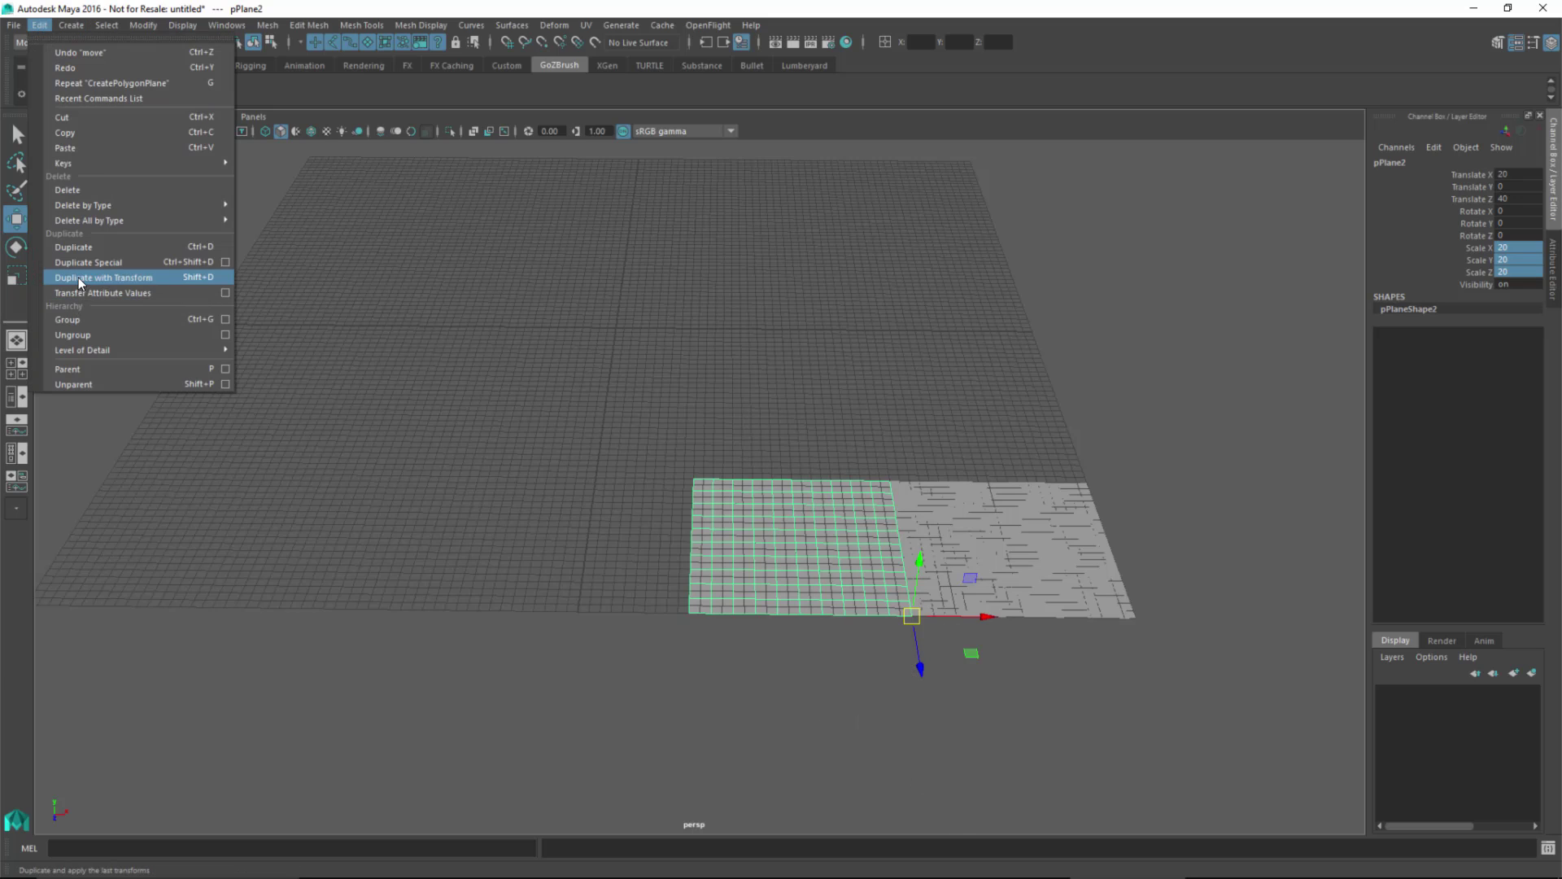
click(1031, 6)
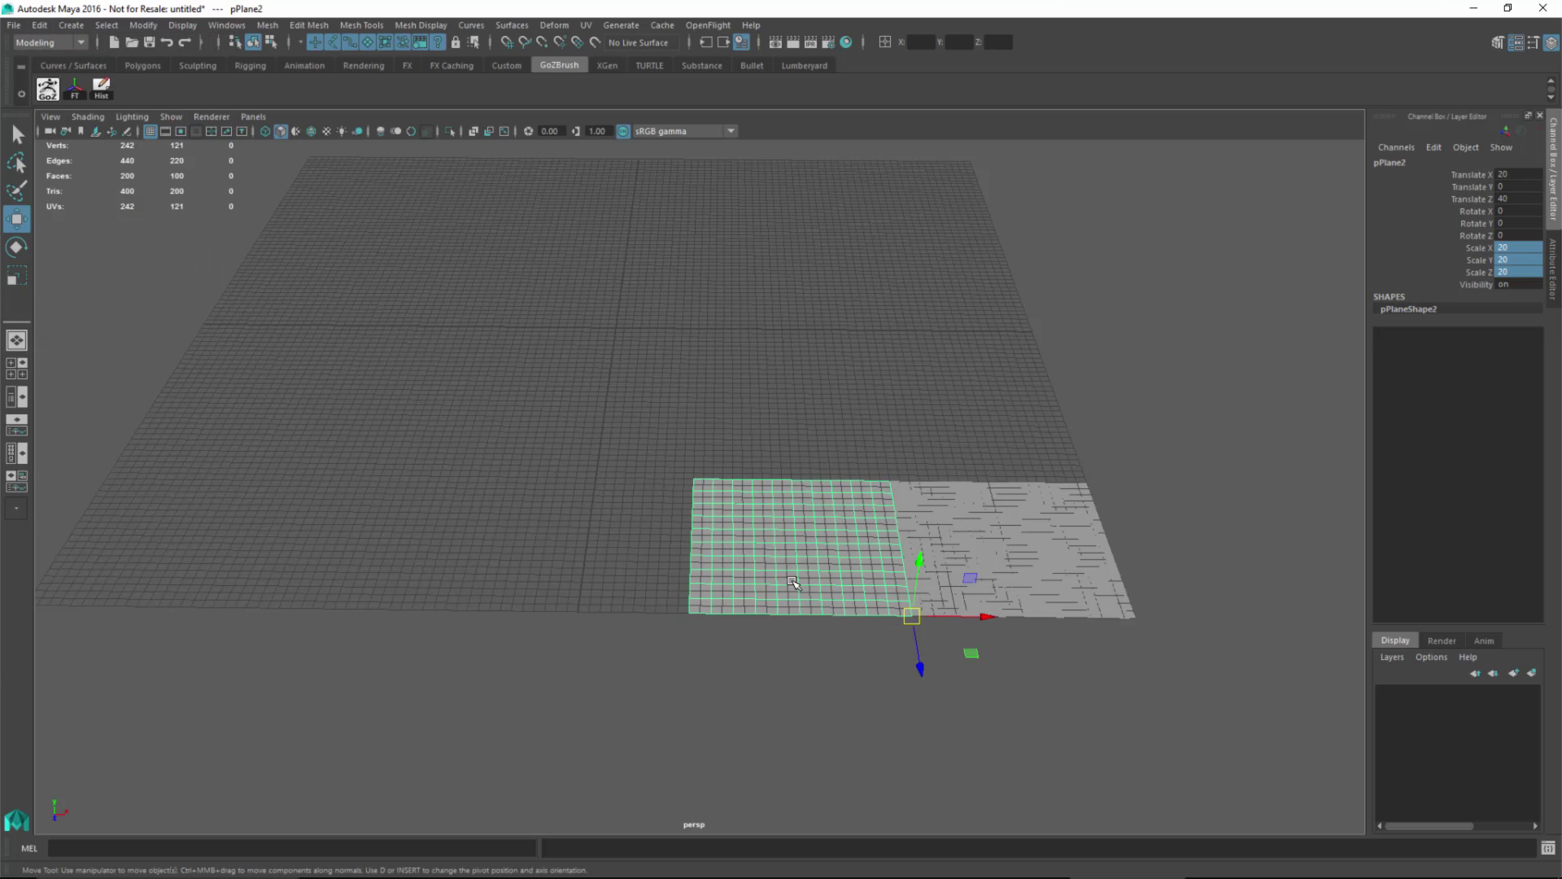
key(shift+d)
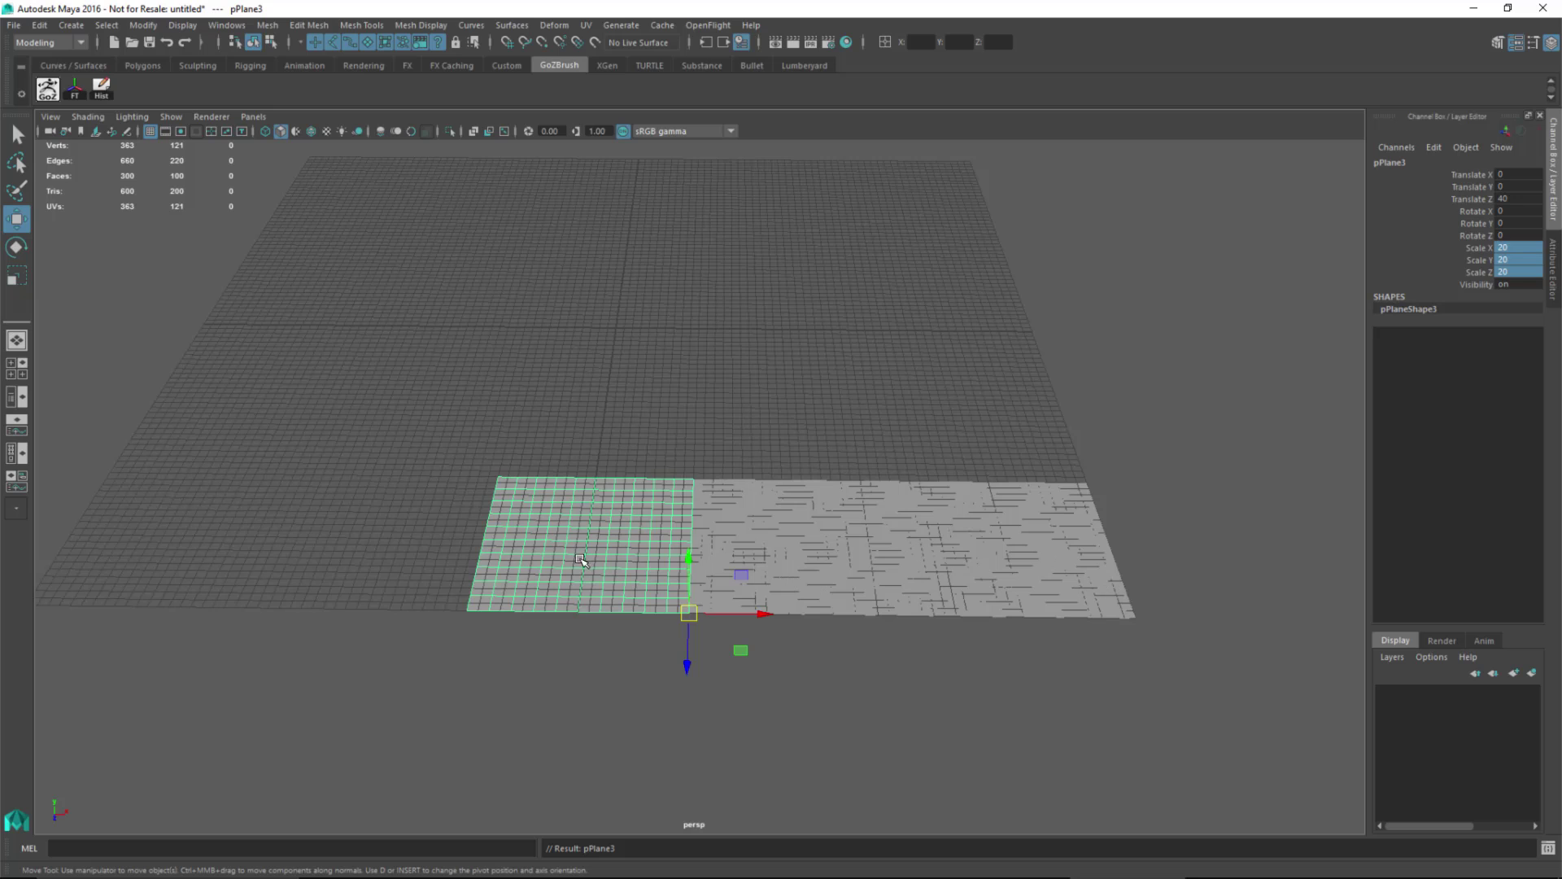
key(shift+d)
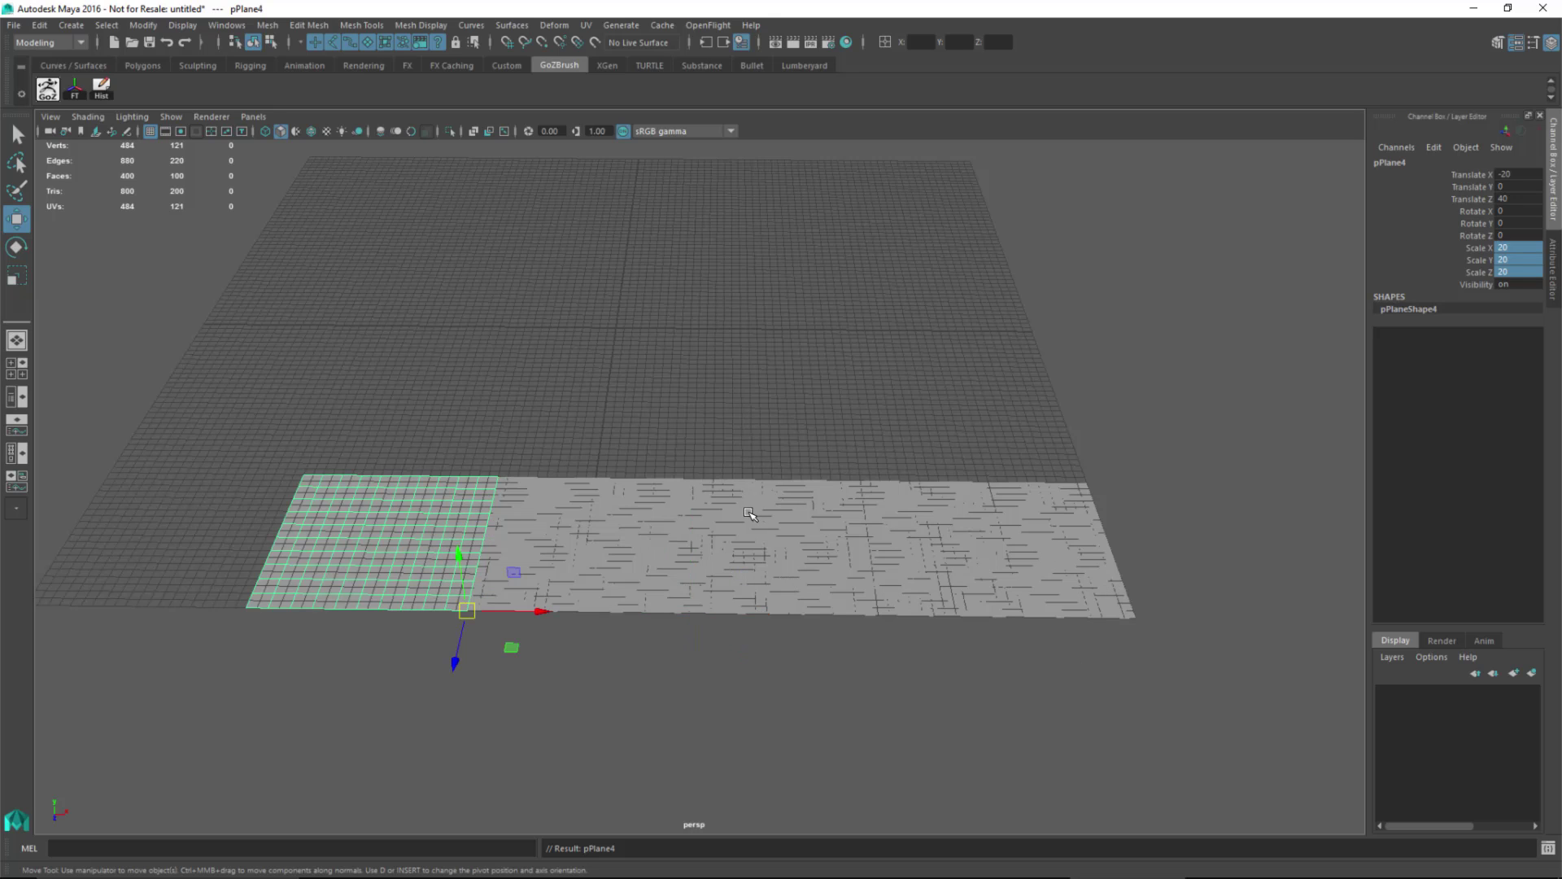
key(shift+d)
Select all five planes, duplicate the row, and vertex-snap the copy against the first row at Translate Z 20
alt+drag(788, 671, 1109, 412)
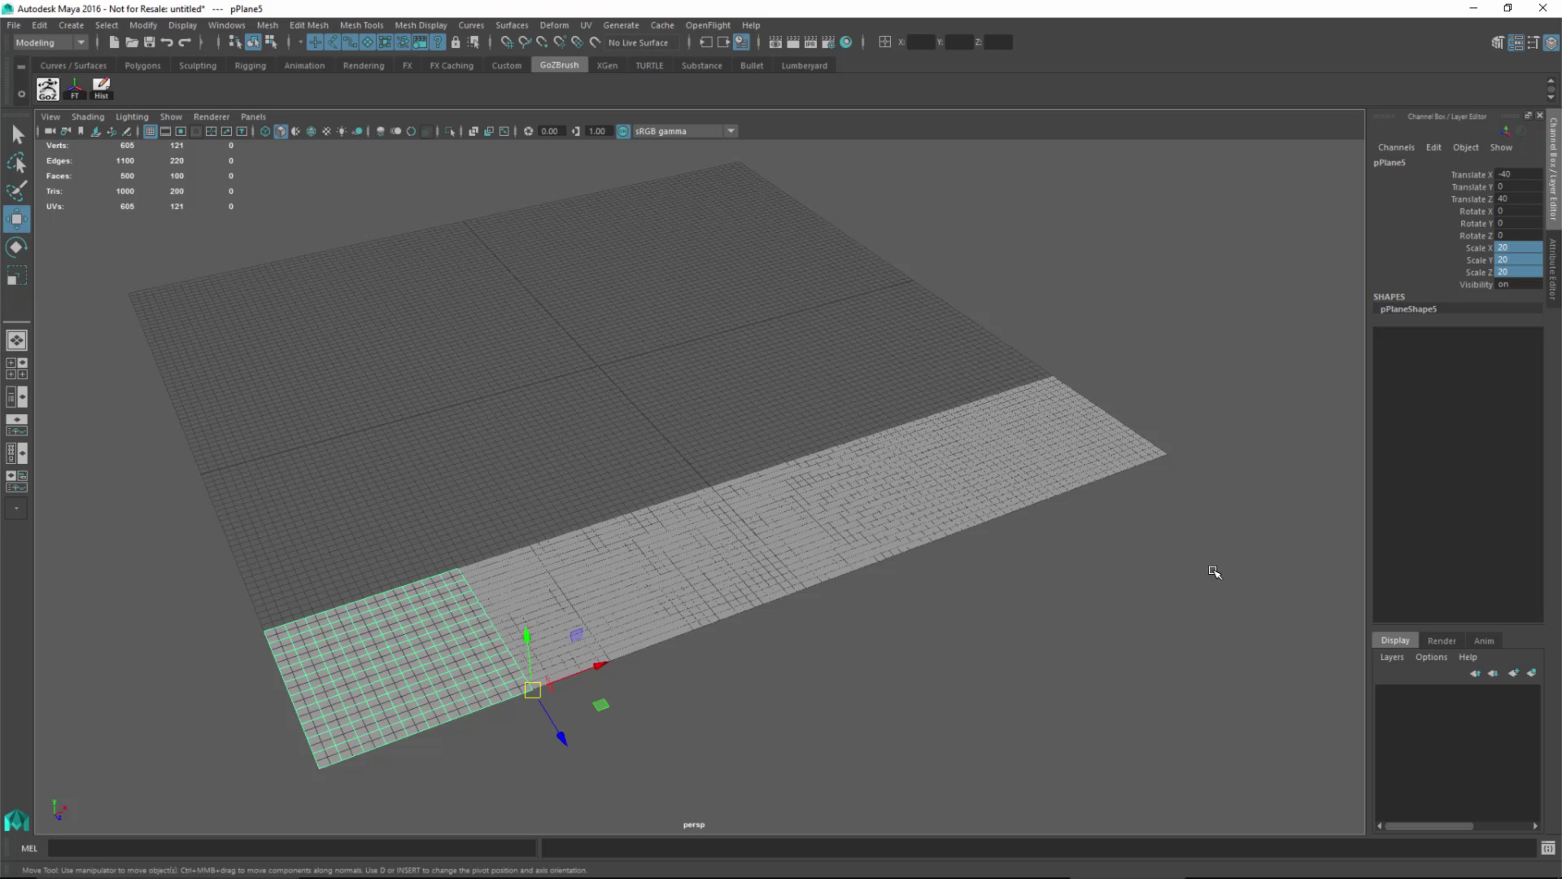
alt+drag(1009, 582, 1077, 583)
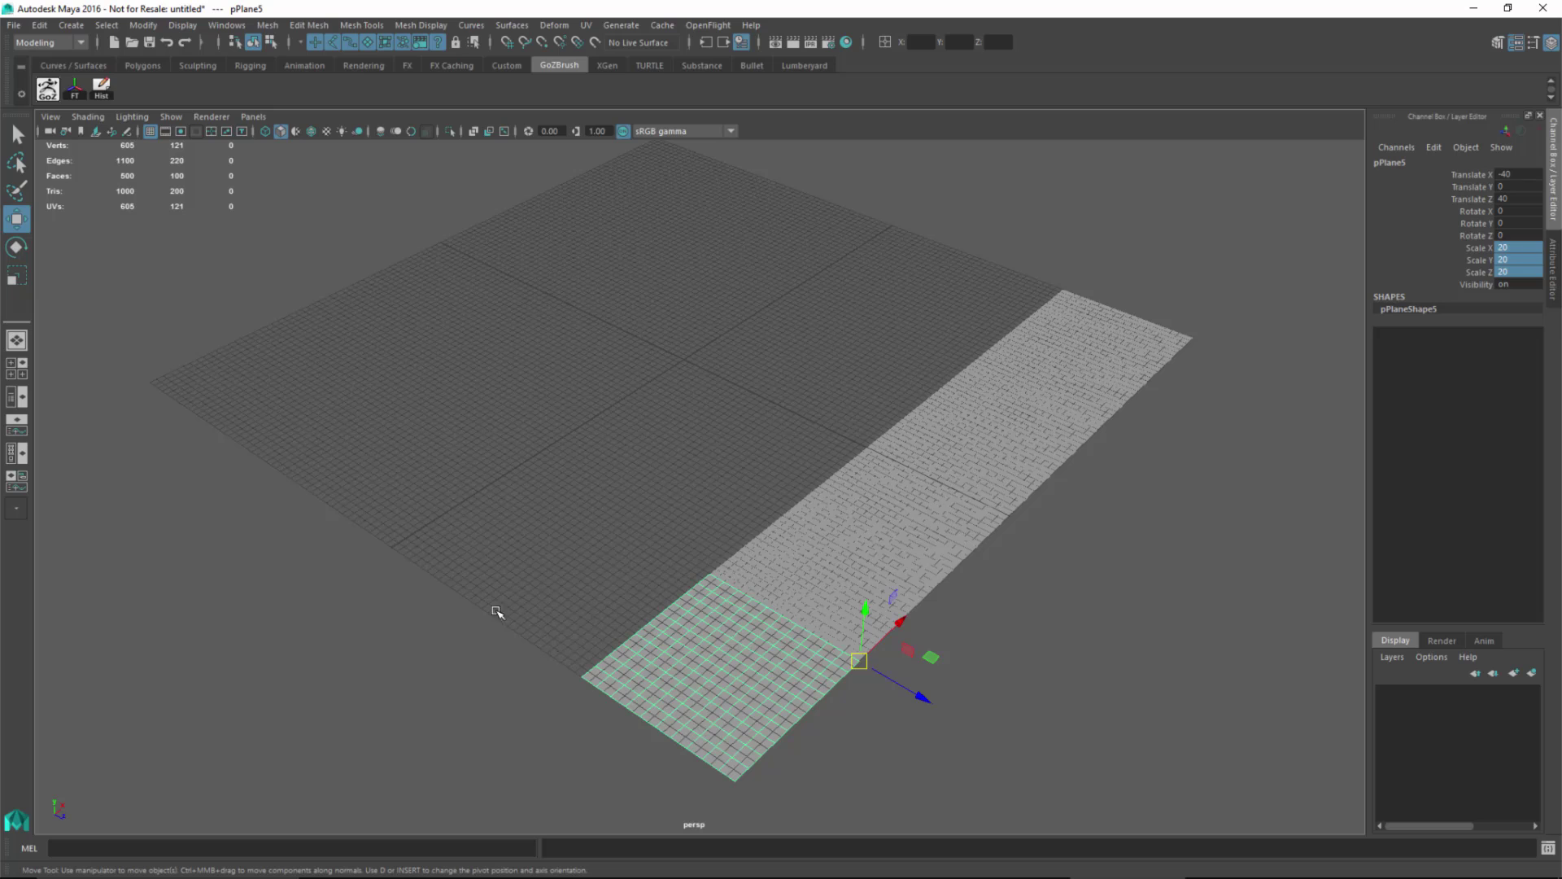
drag(1281, 253, 545, 791)
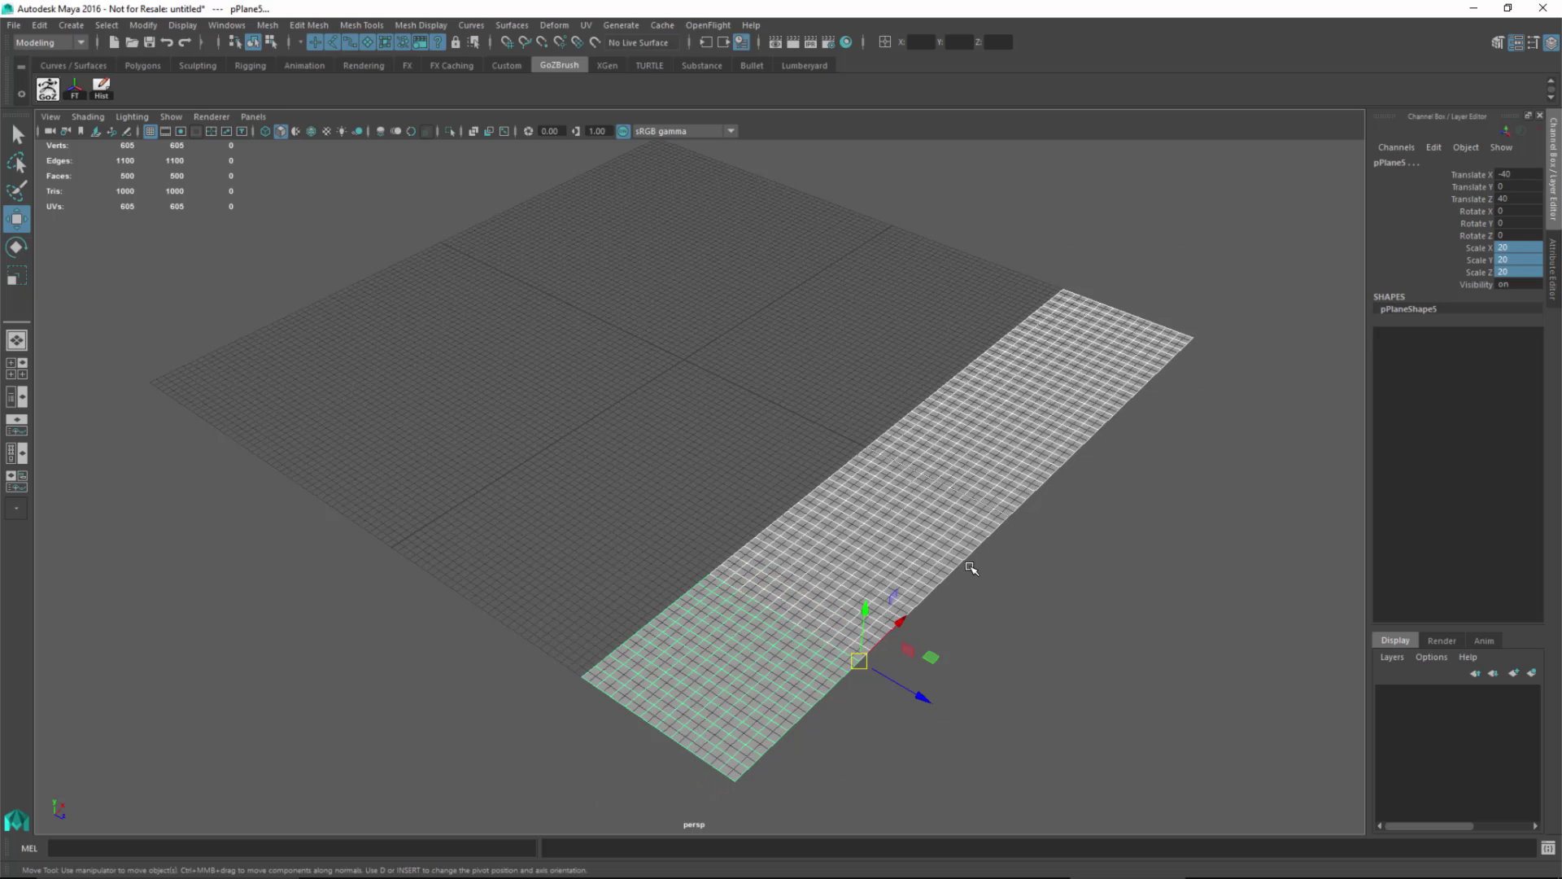
key(ctrl+d)
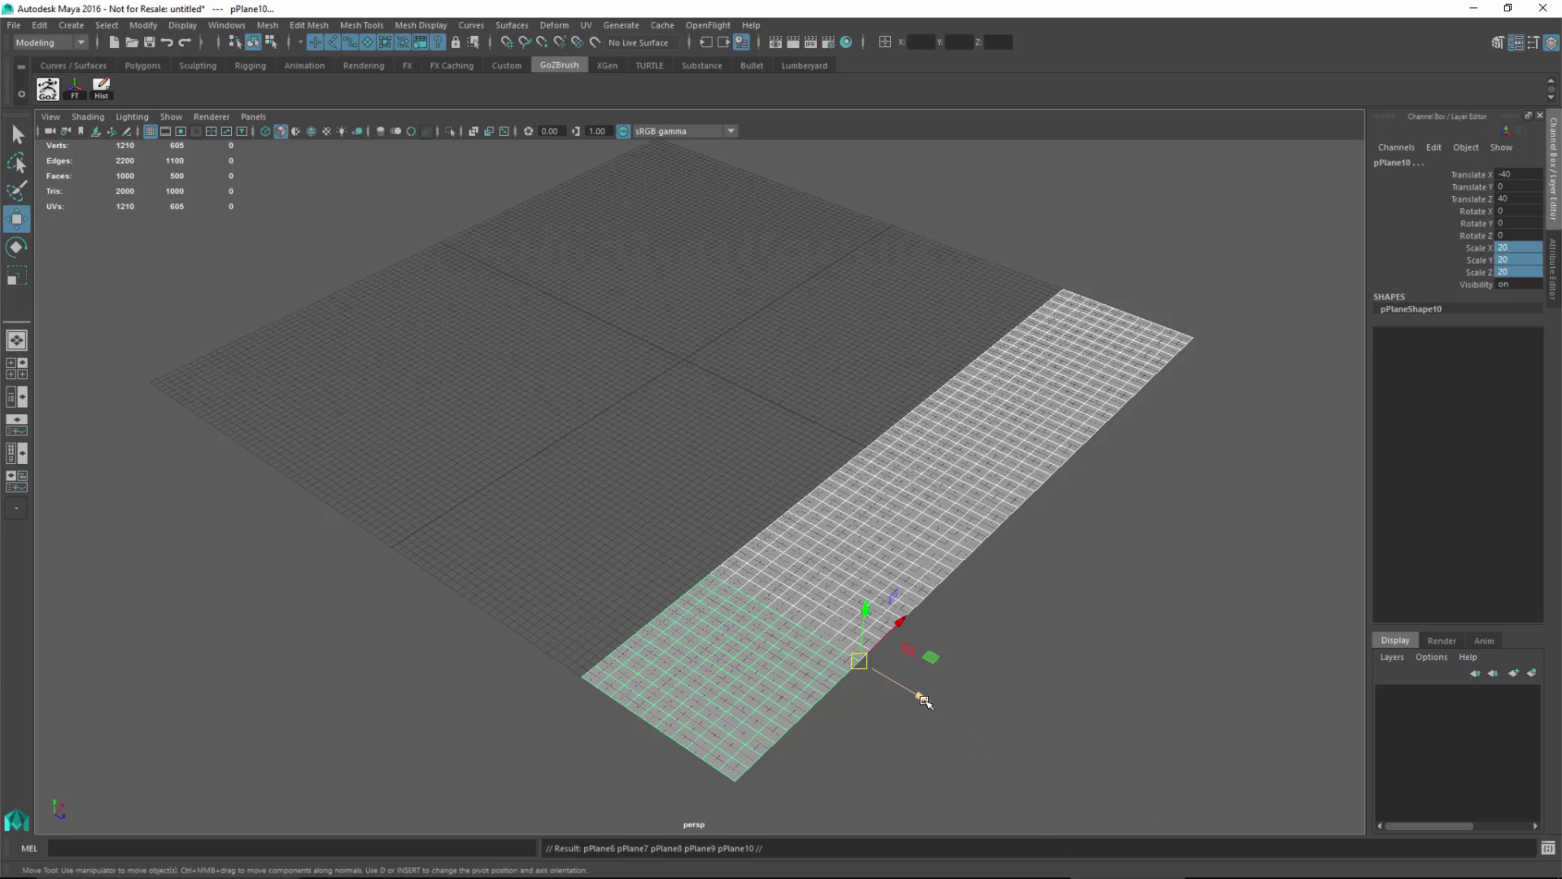
drag(922, 700, 933, 714)
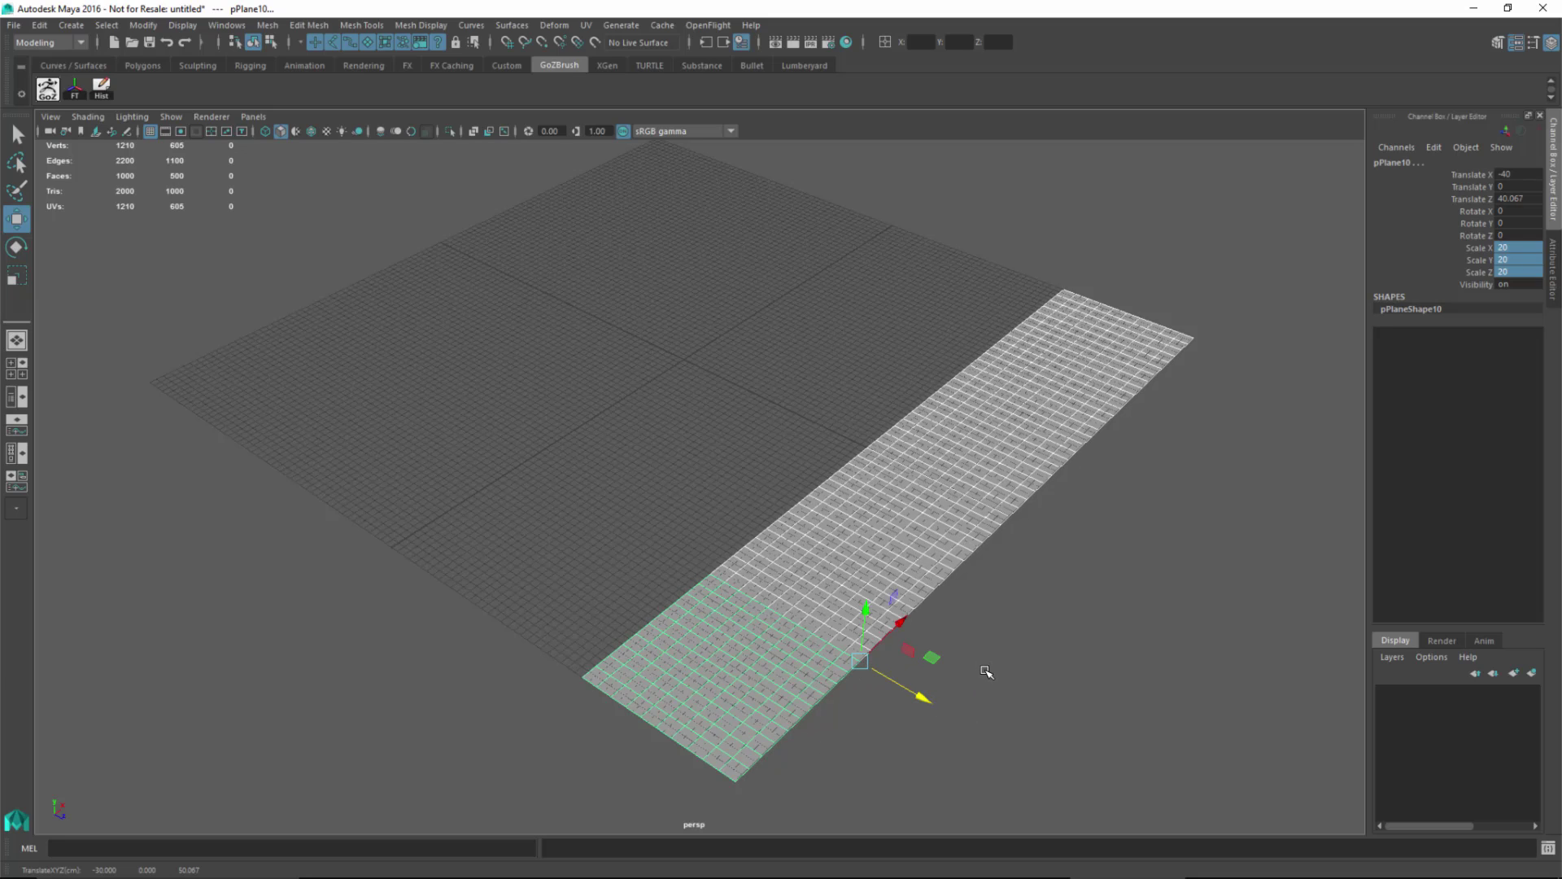
key(v)
drag(922, 699, 713, 576)
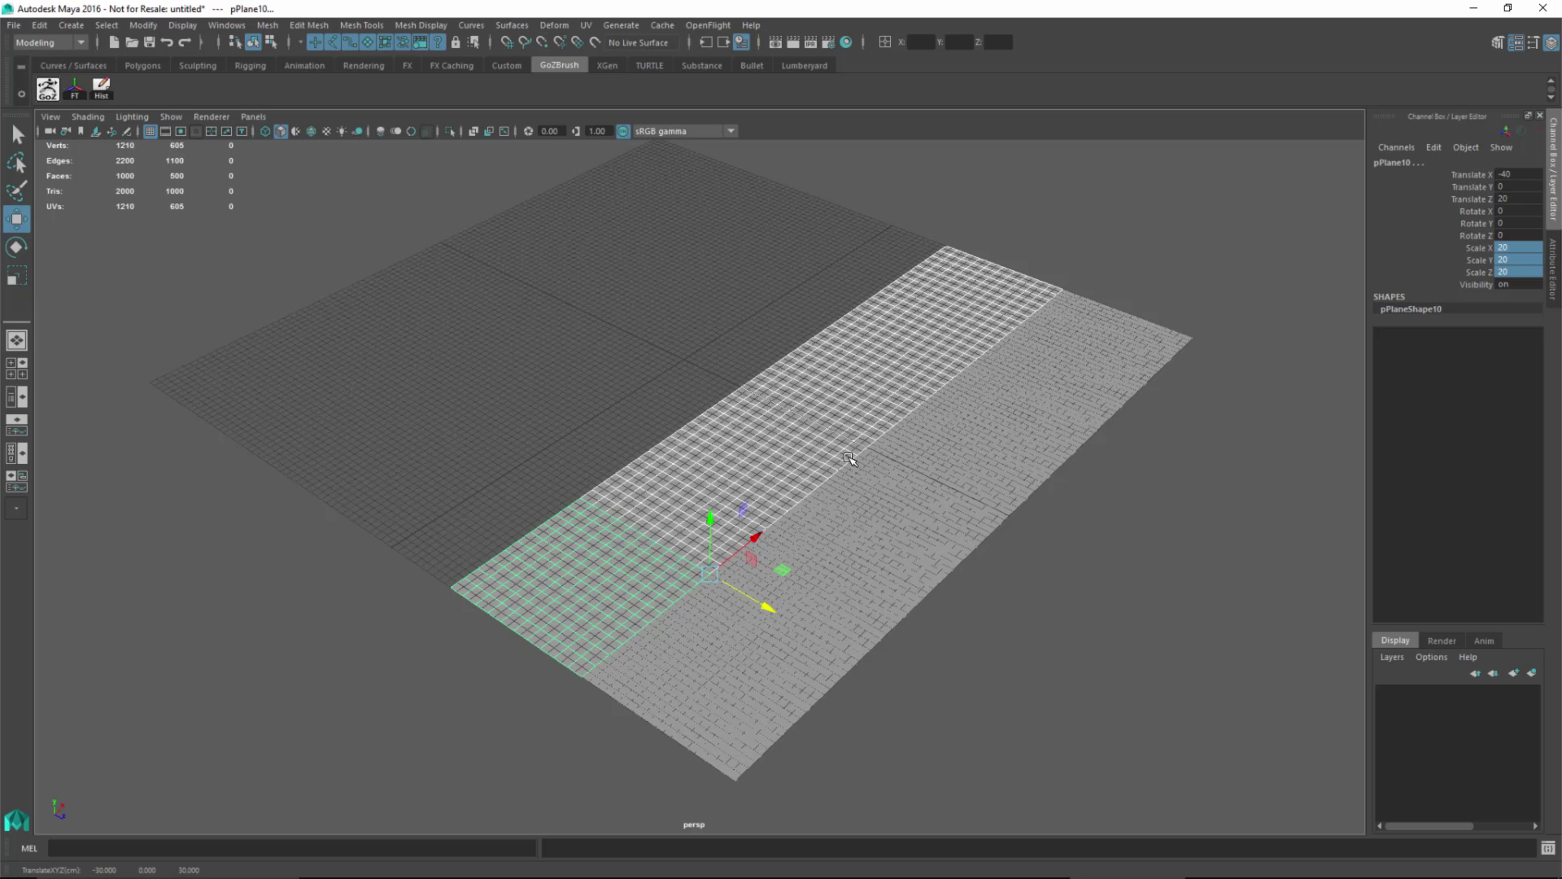
Fill the rest of the grid with three more Duplicate with Transform copies of the row, and clear the selection
key(shift+d)
key(shift+d)
key(shift+d)
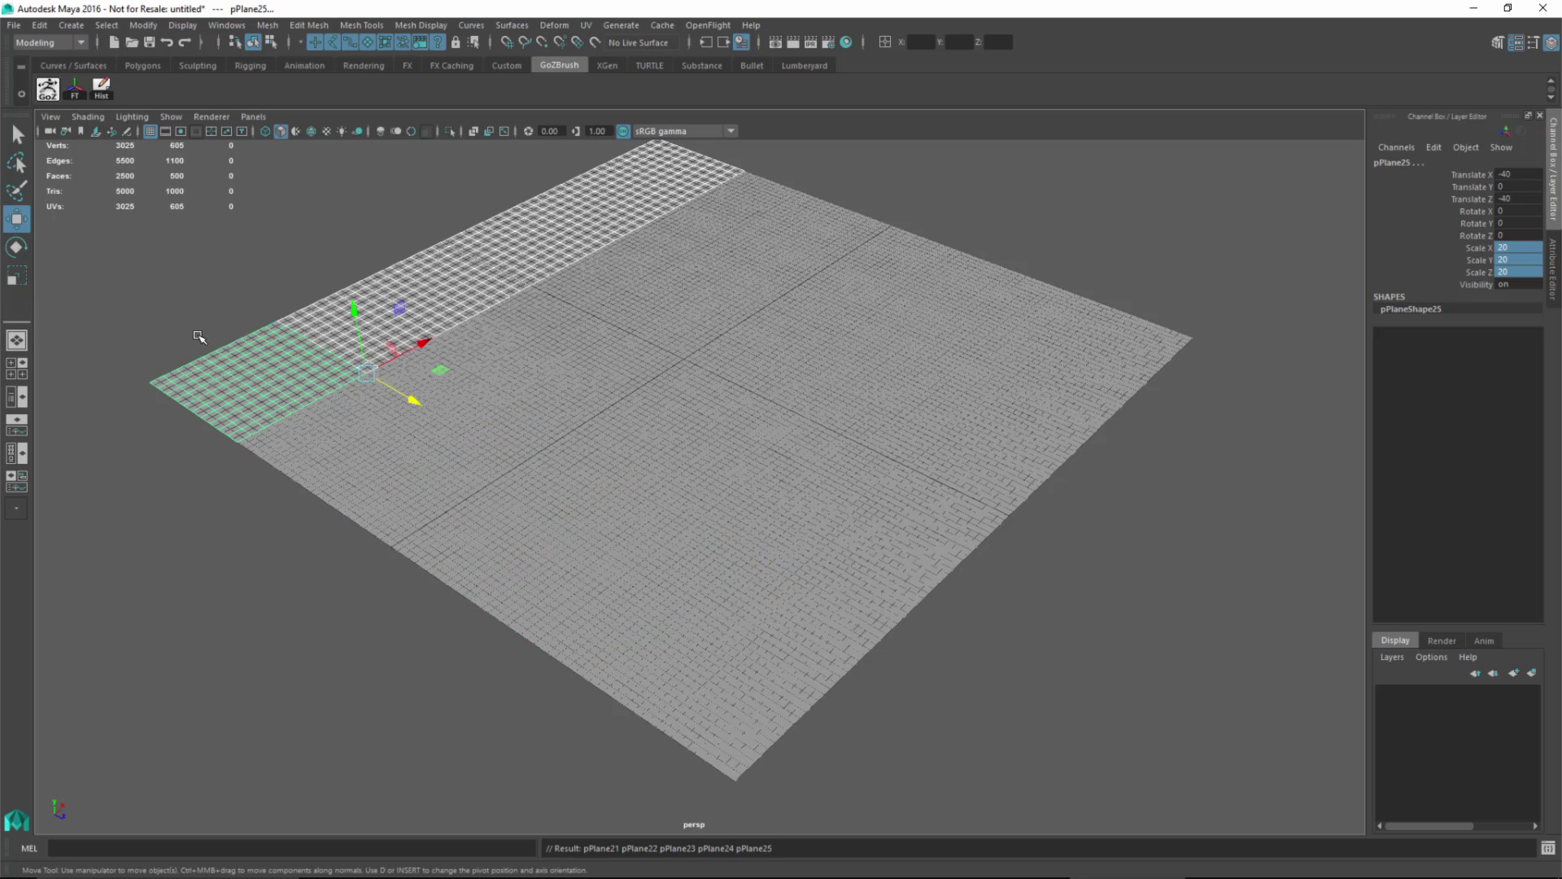
click(1207, 277)
Hide the viewport grid and turn on wireframe on shaded for the tiled planes
alt+drag(828, 595, 1044, 549)
click(150, 132)
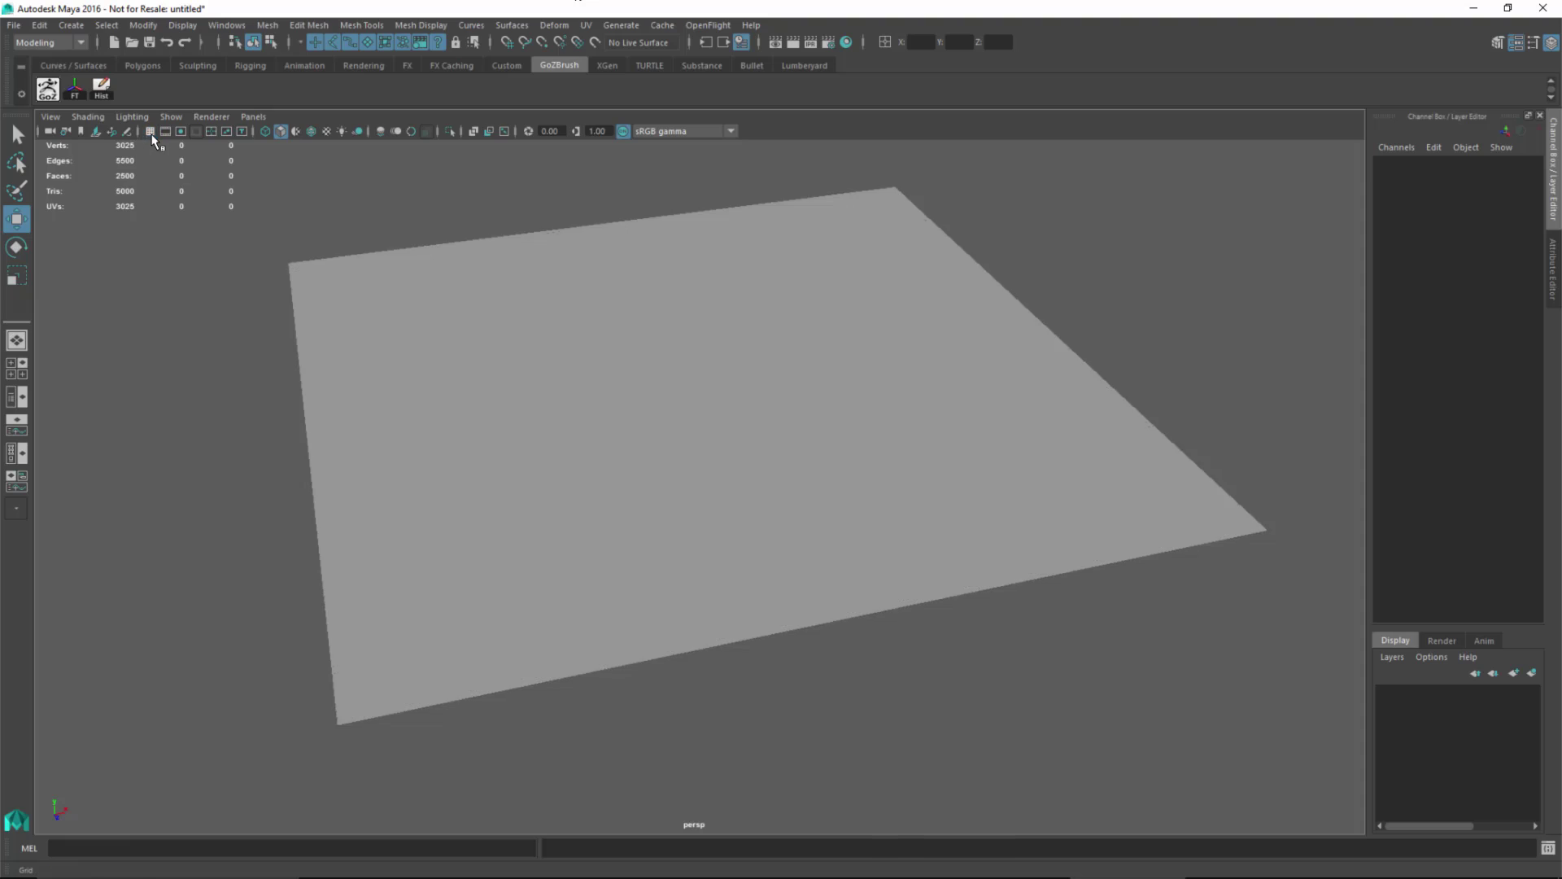
mouse_move(838, 447)
alt+mouse_down()
mouse_move(321, 464)
mouse_move(575, 569)
alt+mouse_up()
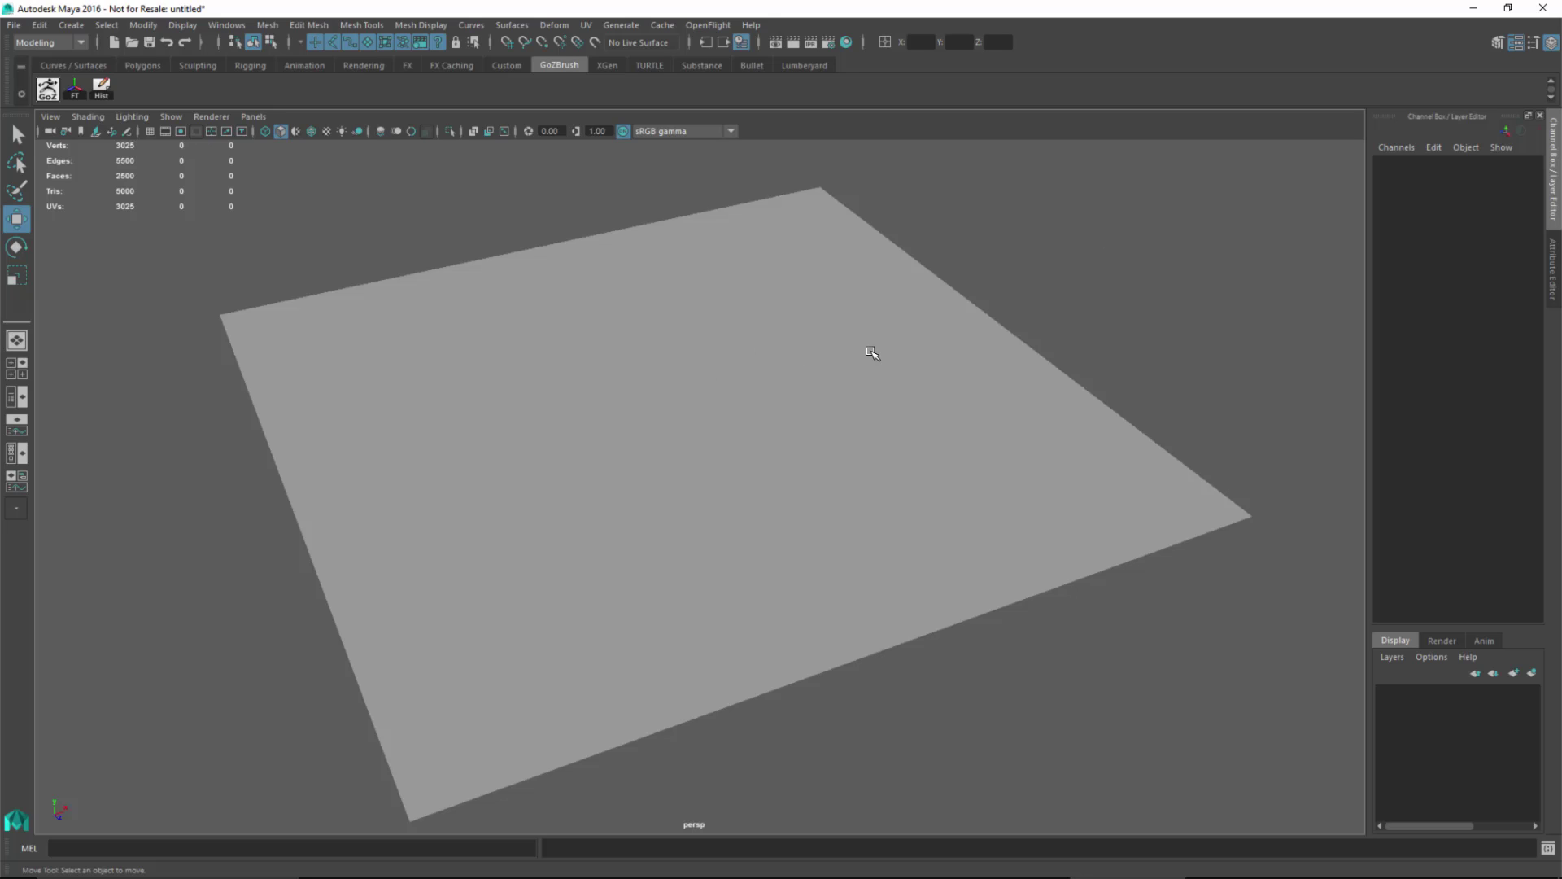
click(312, 132)
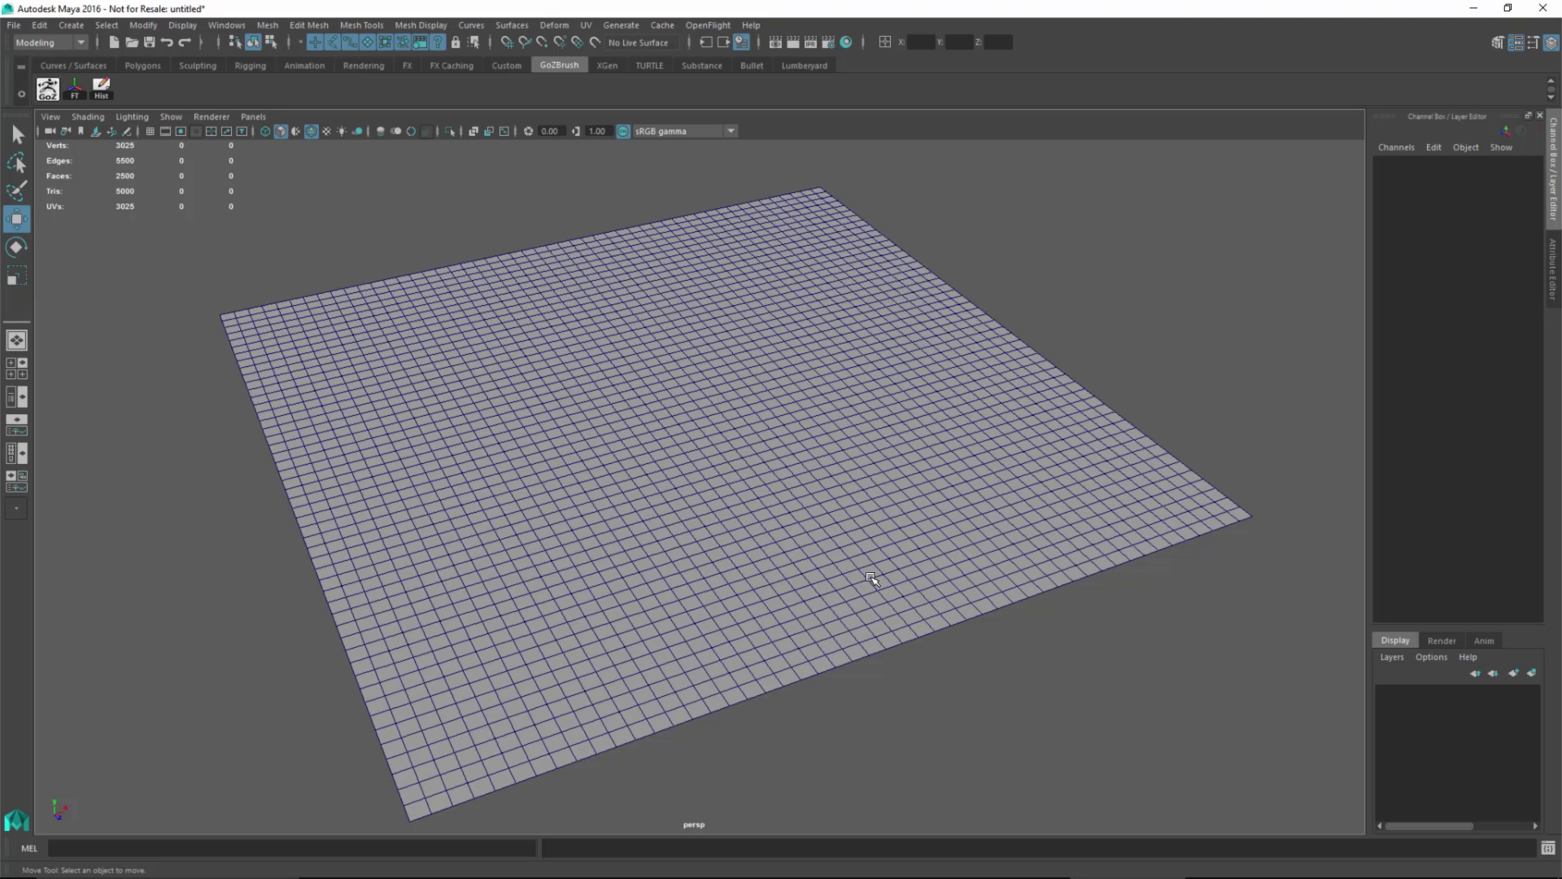
Open the UV Editor and select the first corner plane to show its UV layout
key(space)
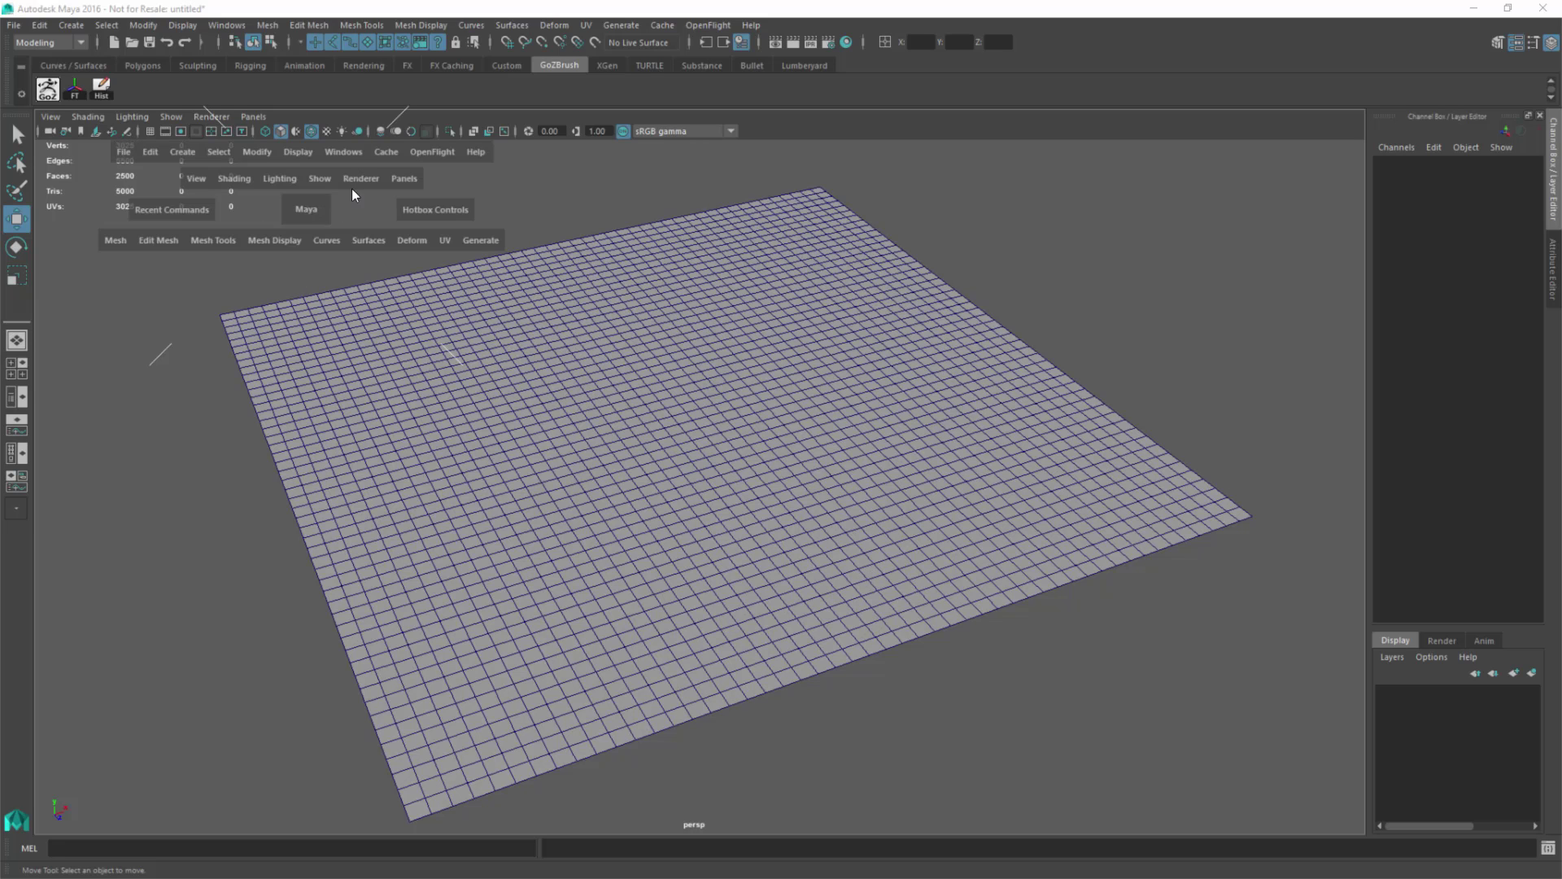
click(345, 154)
click(383, 370)
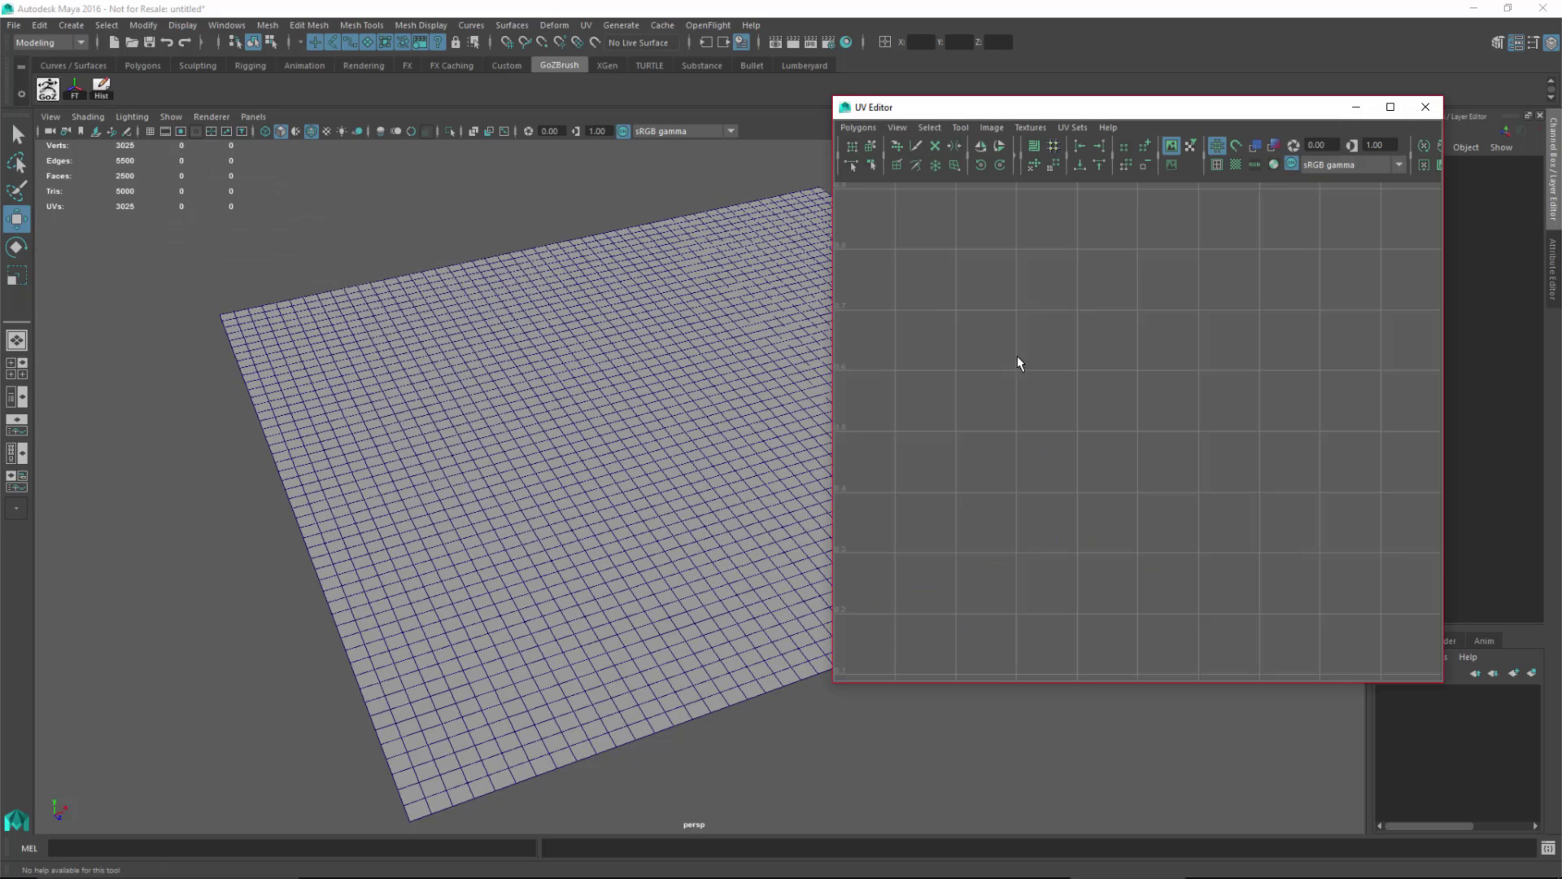
alt+drag(477, 497, 415, 480)
alt+middle_drag(610, 578, 520, 623)
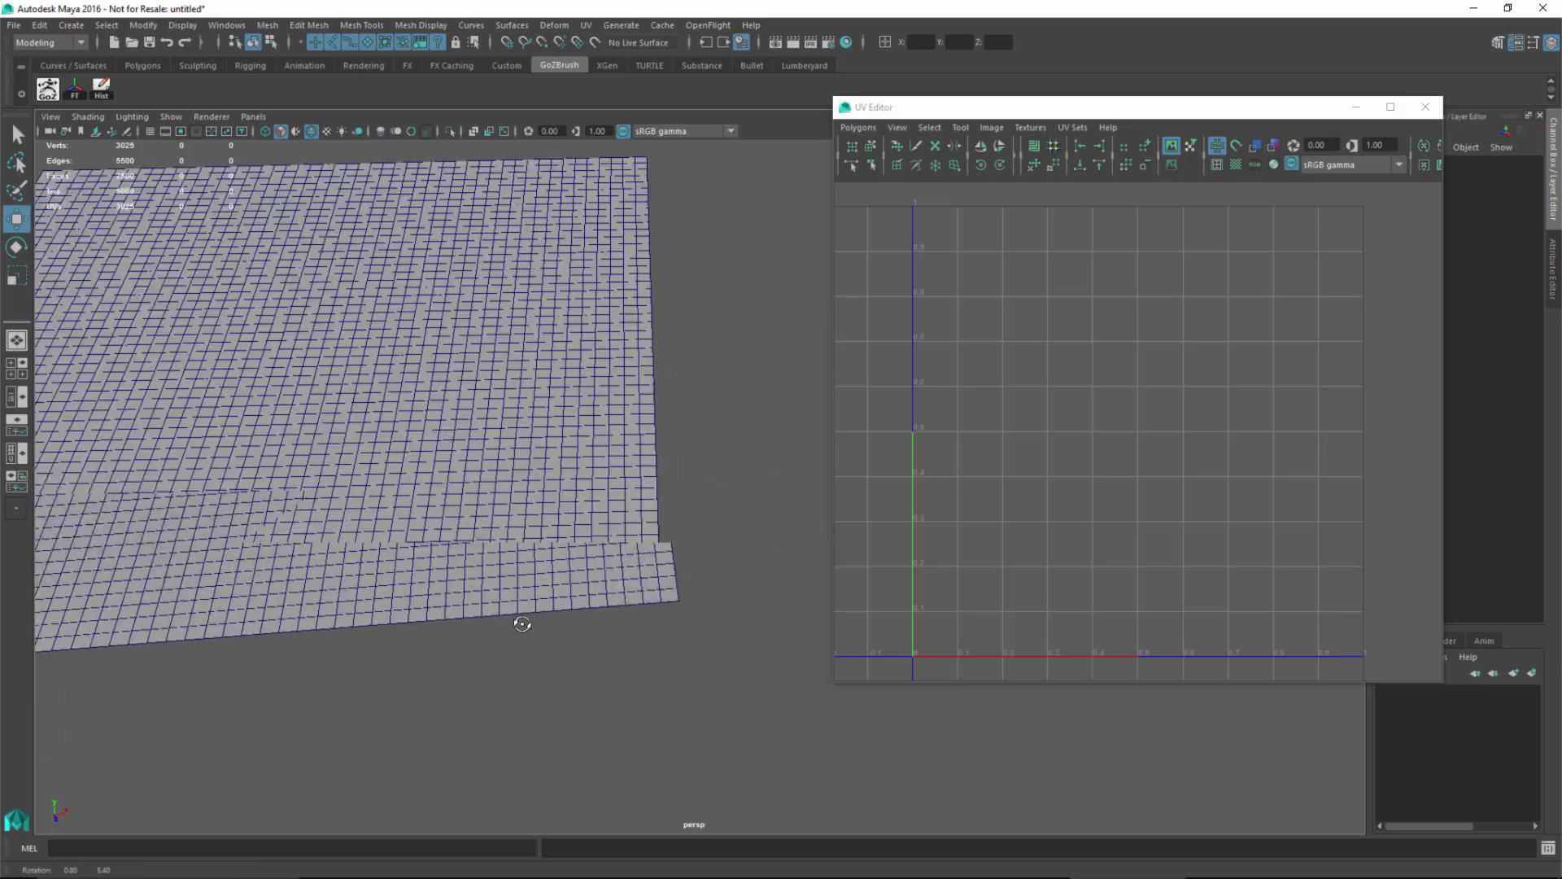
alt+drag(520, 624, 464, 618)
click(604, 600)
alt+middle_drag(664, 506, 654, 569)
Turn off the image display behind the selected plane's UVs in the UV Editor
click(1058, 353)
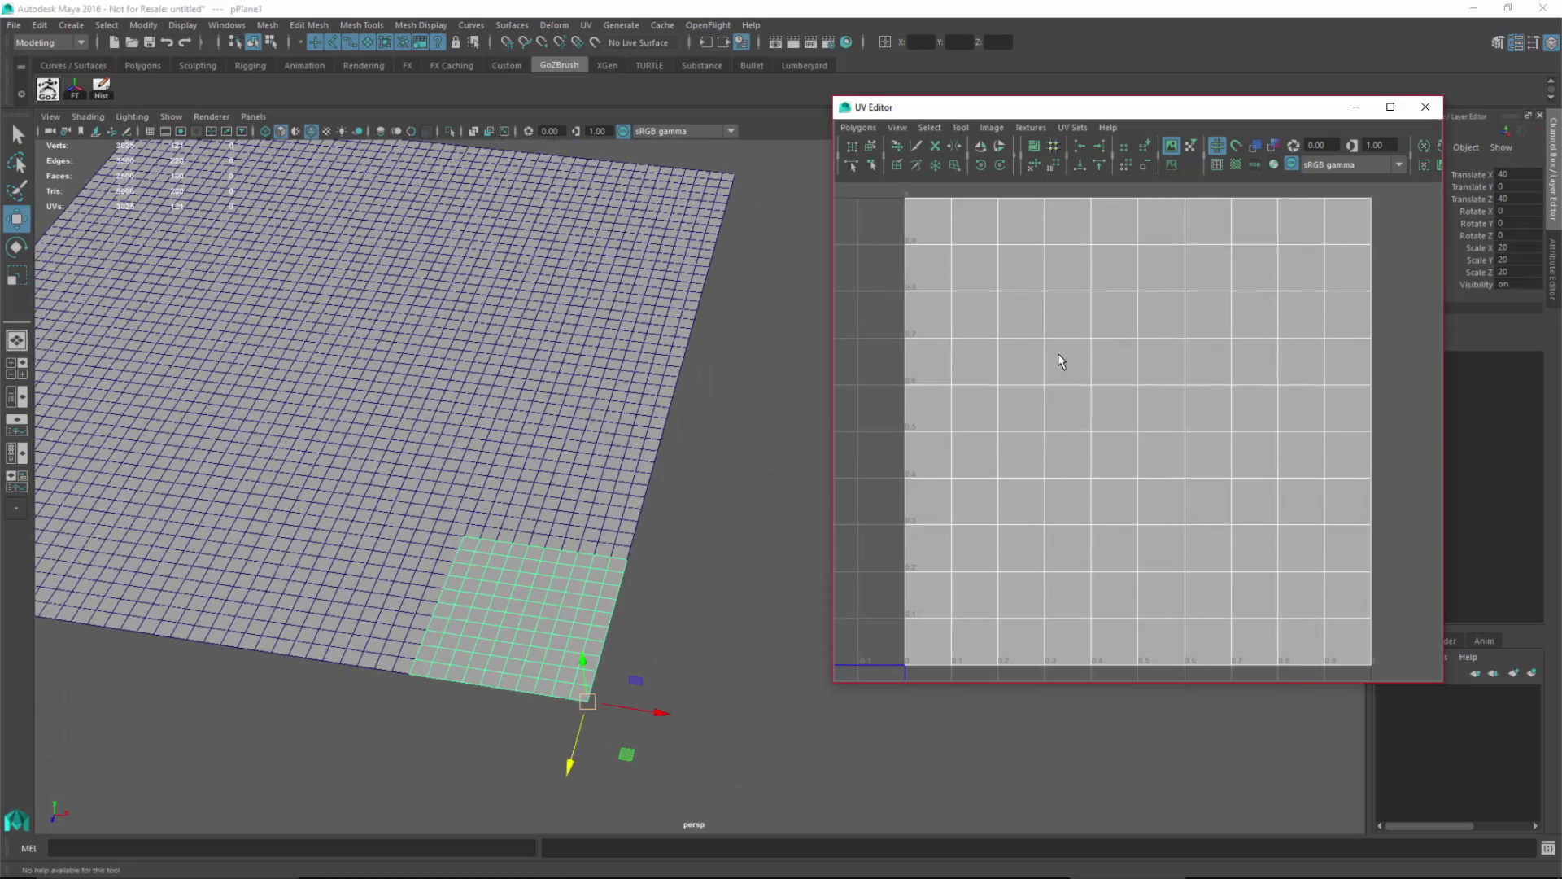
click(1171, 146)
scroll(779, 574, up, 3)
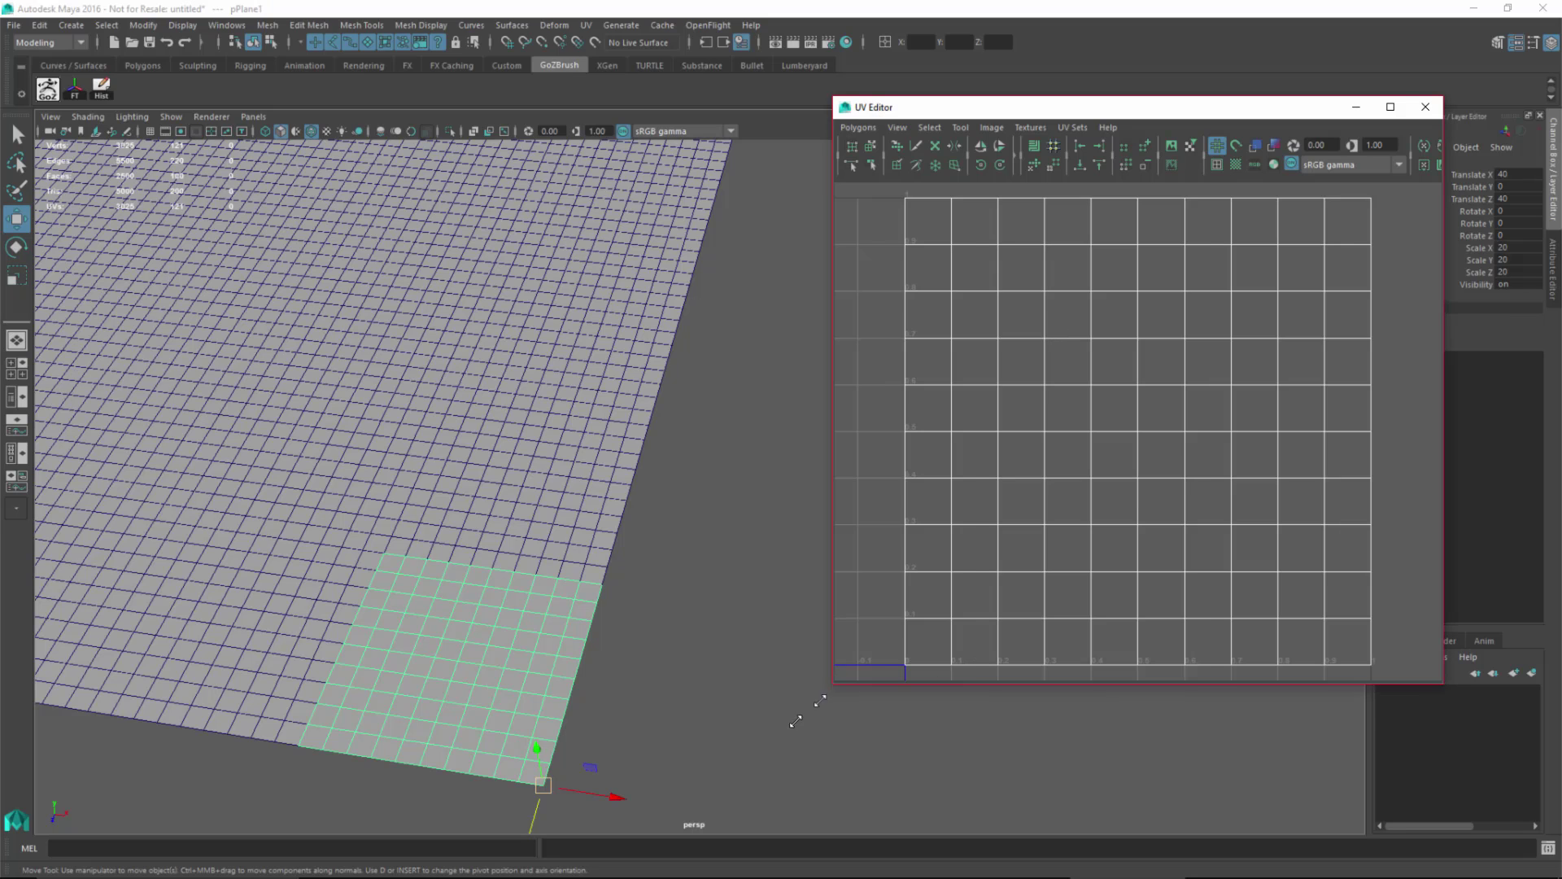
Enlarge the UV Editor, examine how the selected plane's UVs fill the 0–1 tile, and close the editor
drag(832, 690, 705, 797)
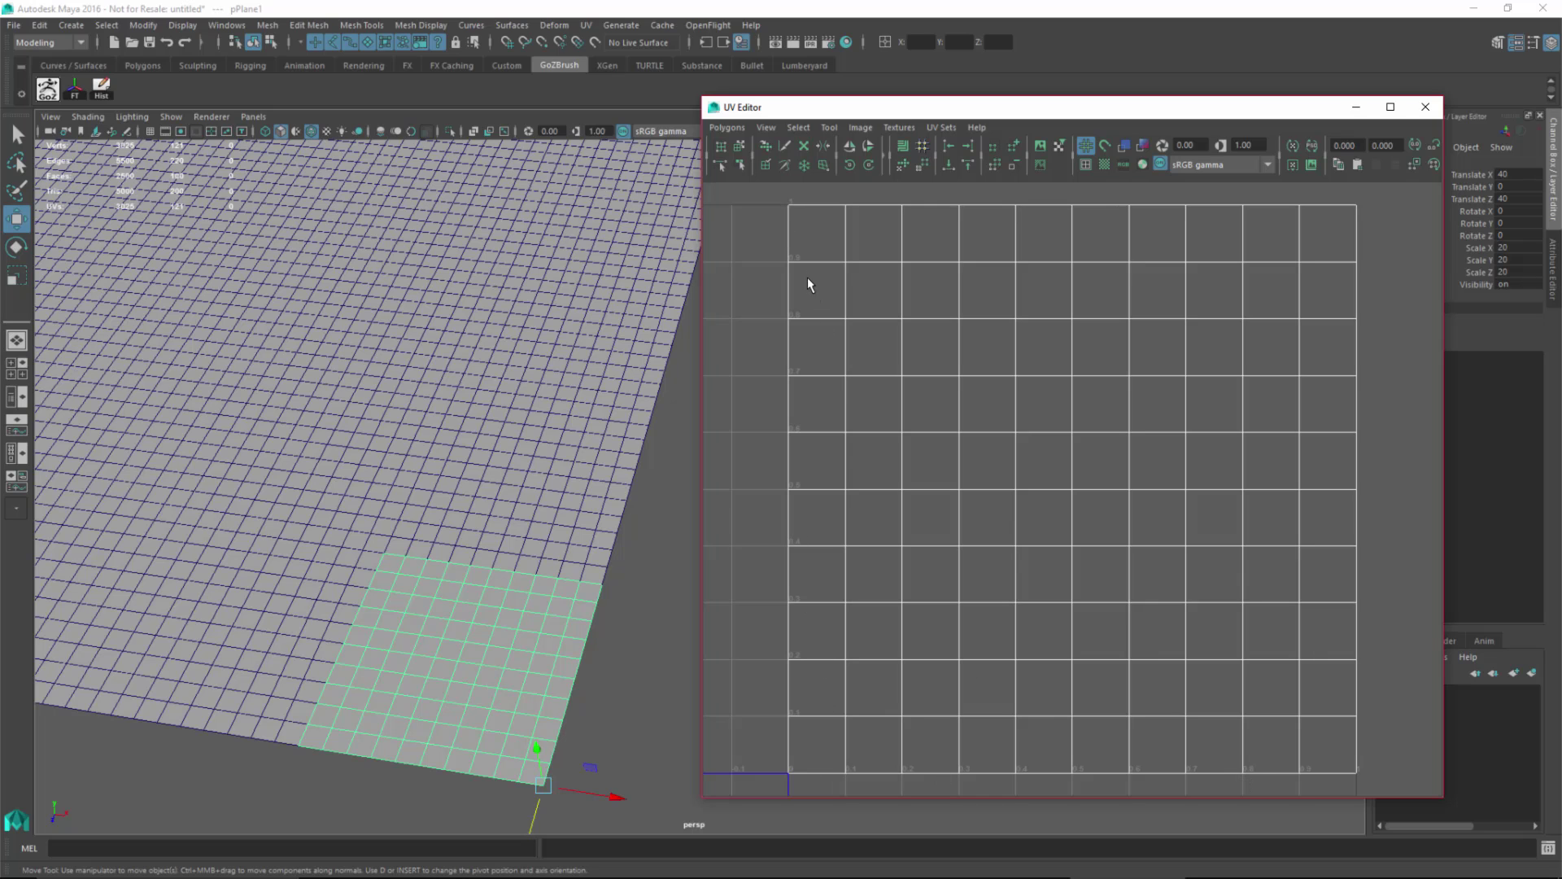
alt+right_drag(804, 223, 900, 376)
alt+middle_drag(900, 377, 1171, 673)
alt+right_drag(1172, 673, 1326, 846)
scroll(1102, 457, up, 3)
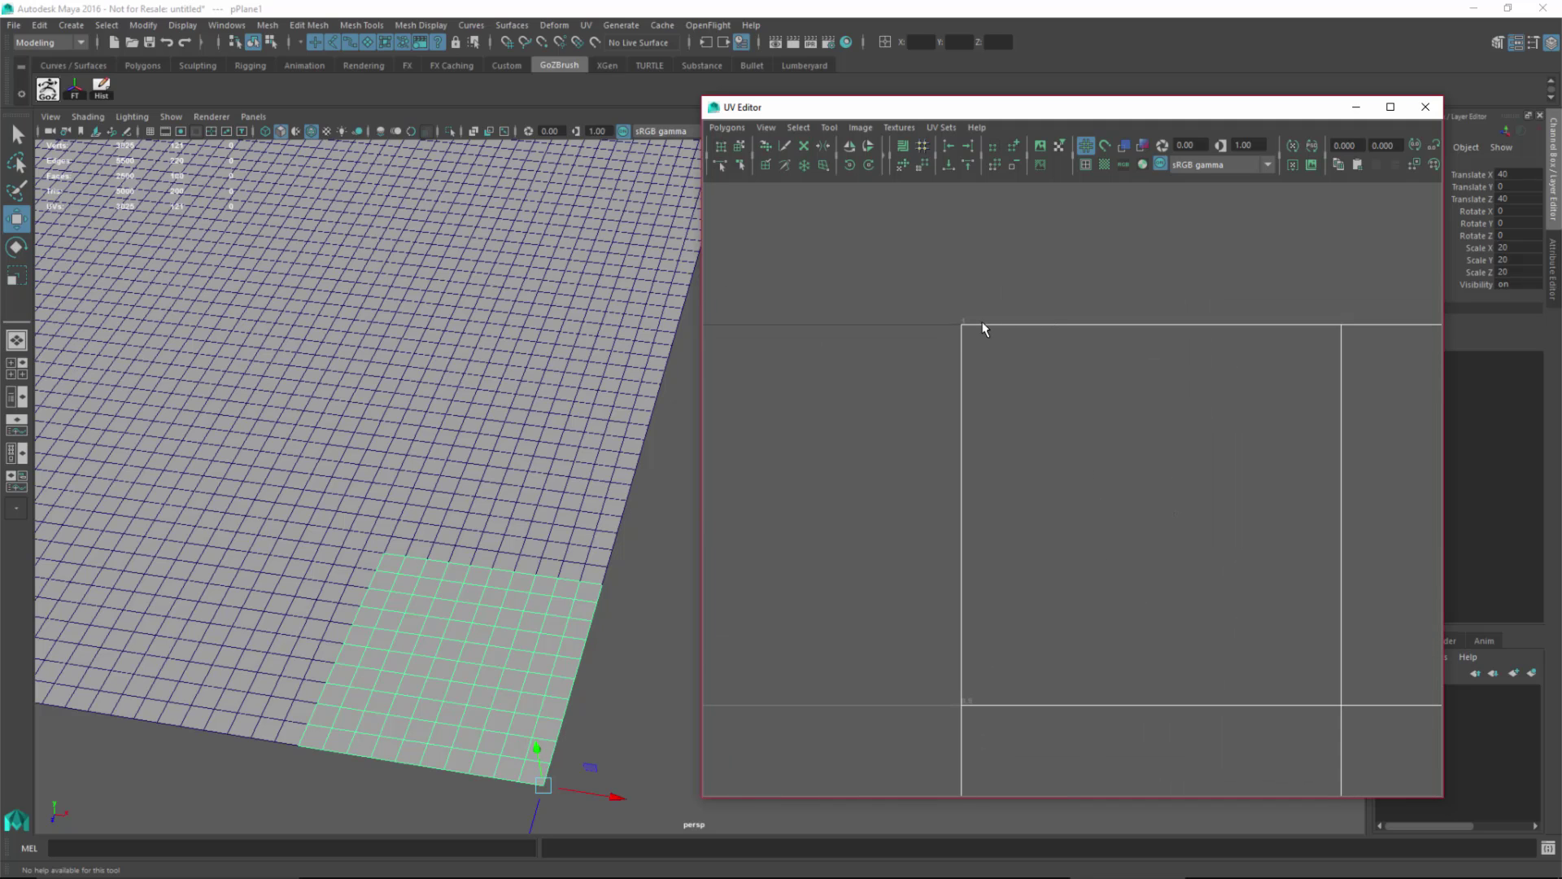
scroll(1050, 462, down, 6)
click(1425, 107)
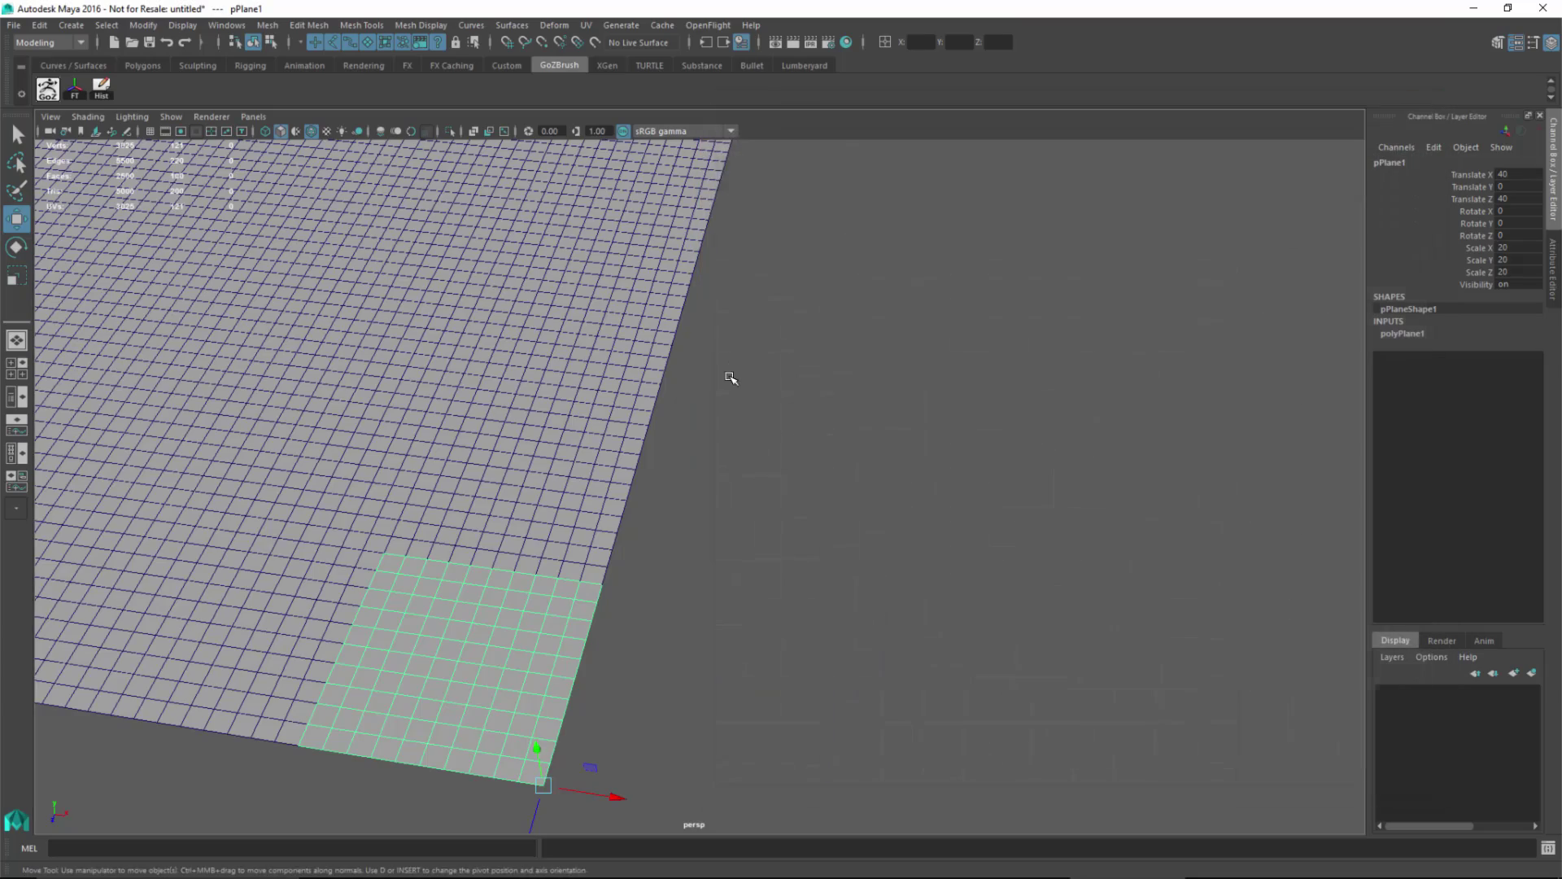
Clear the selection and look over the whole tiled ground from several angles
alt+right_drag(805, 396, 597, 443)
alt+middle_drag(597, 442, 847, 467)
alt+drag(846, 467, 721, 372)
click(936, 415)
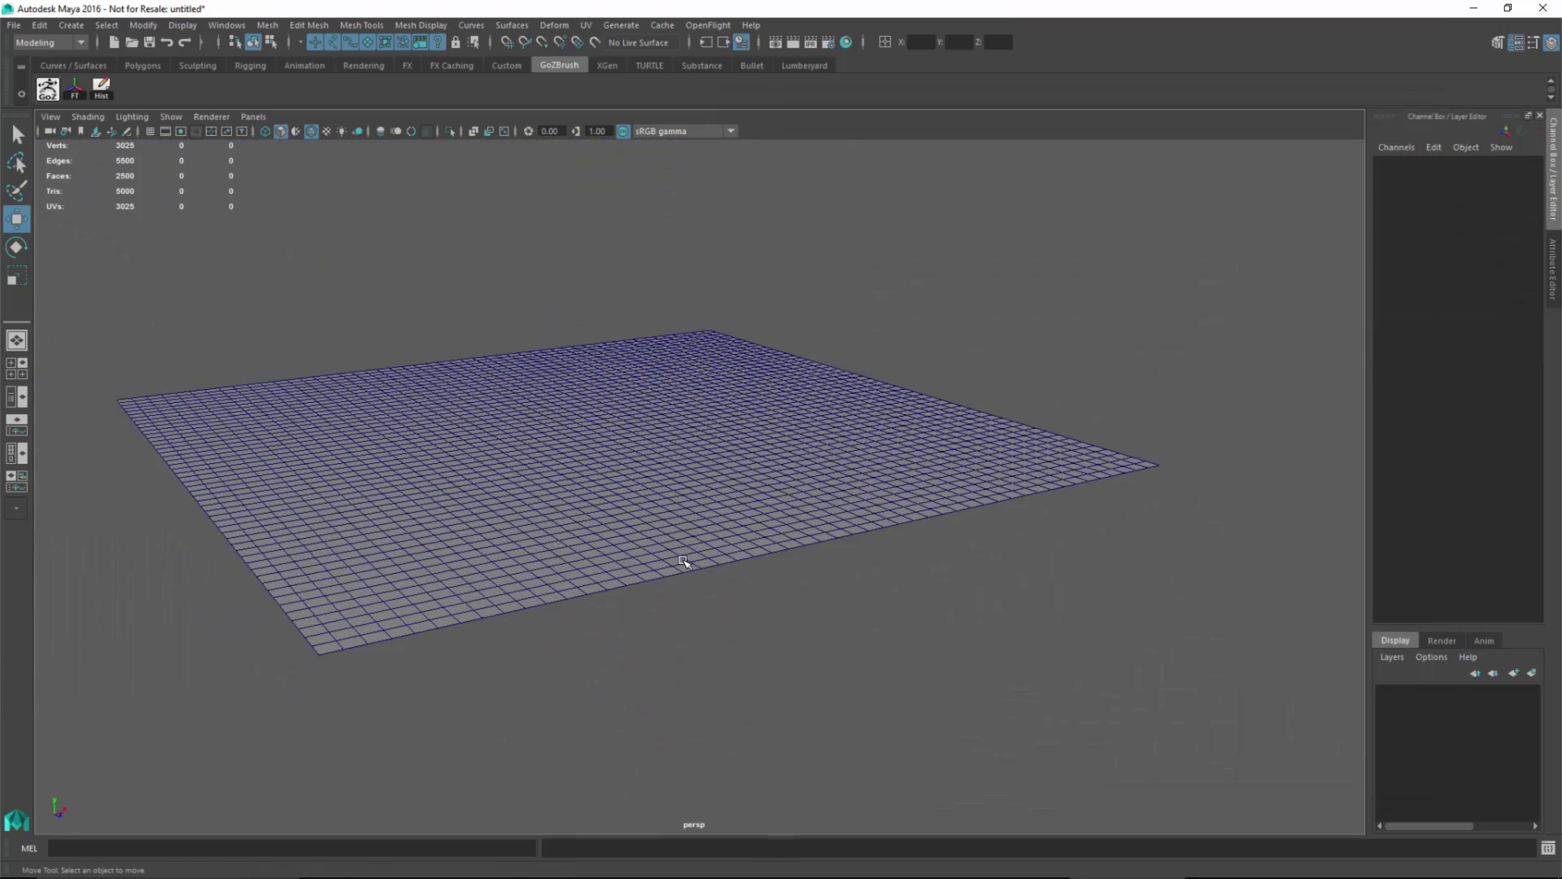
alt+right_drag(599, 428, 683, 456)
alt+drag(683, 456, 797, 472)
alt+middle_drag(797, 472, 860, 460)
alt+drag(859, 460, 861, 492)
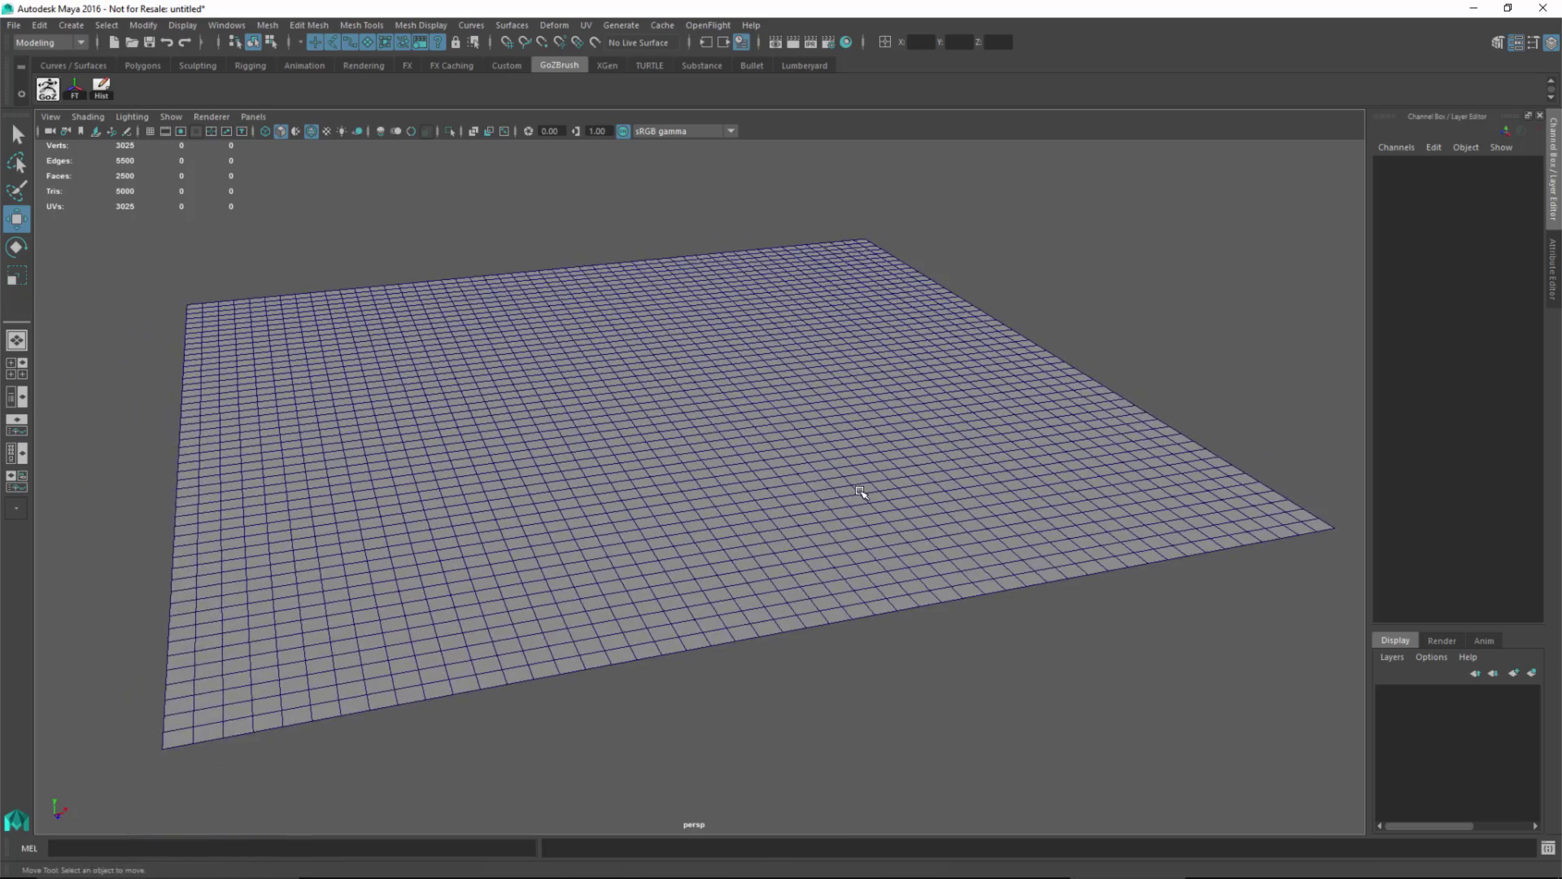
alt+right_drag(862, 491, 820, 480)
alt+drag(622, 428, 610, 440)
Combine all the ground planes into one mesh and delete its construction history
drag(195, 255, 1232, 675)
alt+drag(692, 462, 545, 367)
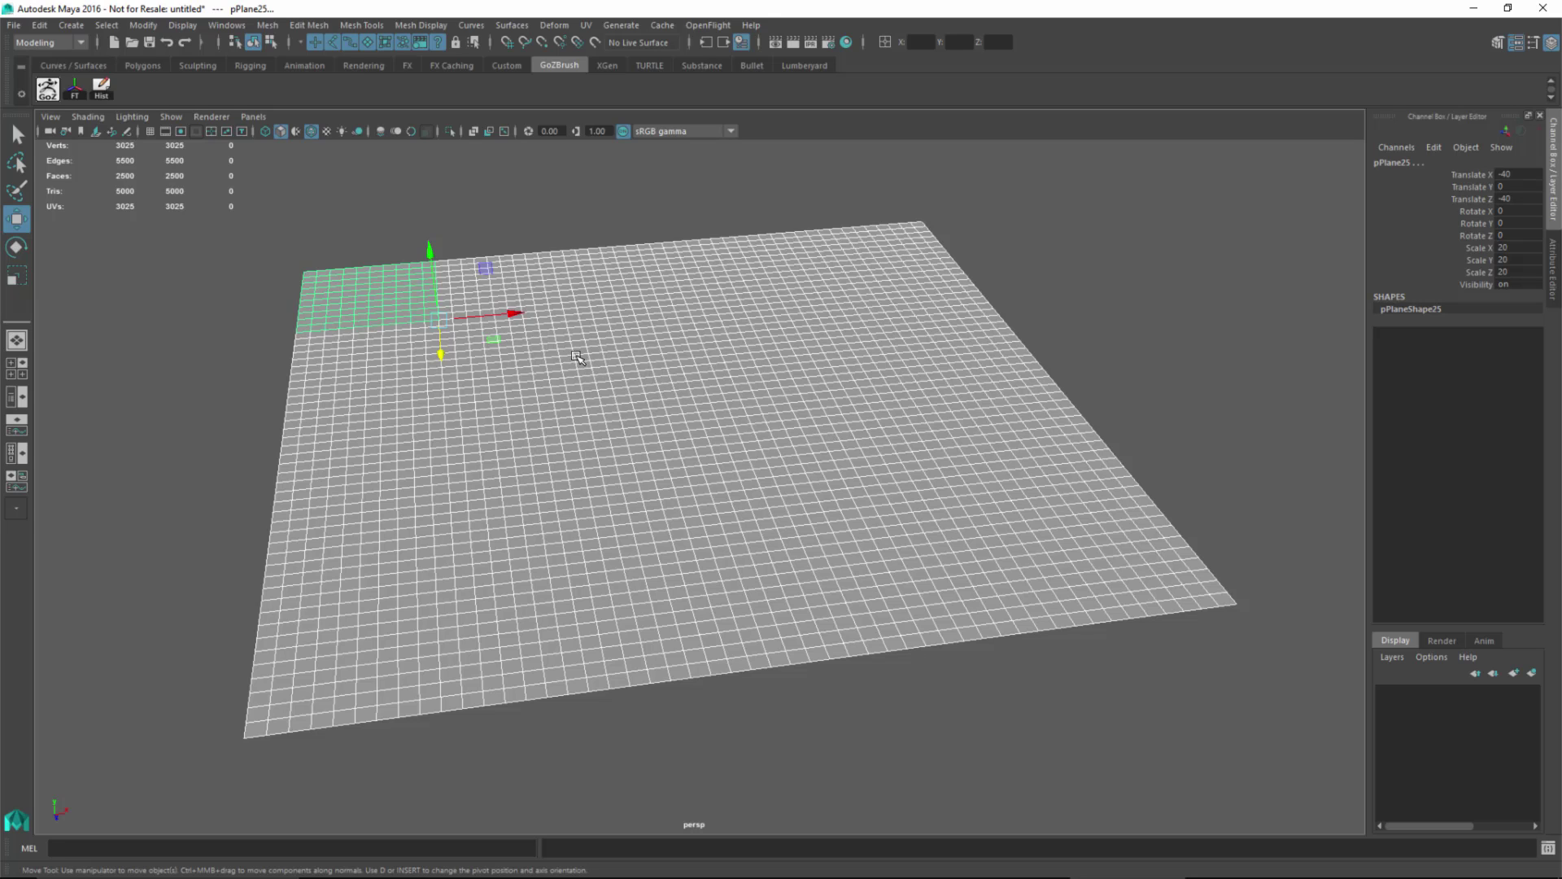
shift+right_drag(599, 326, 579, 583)
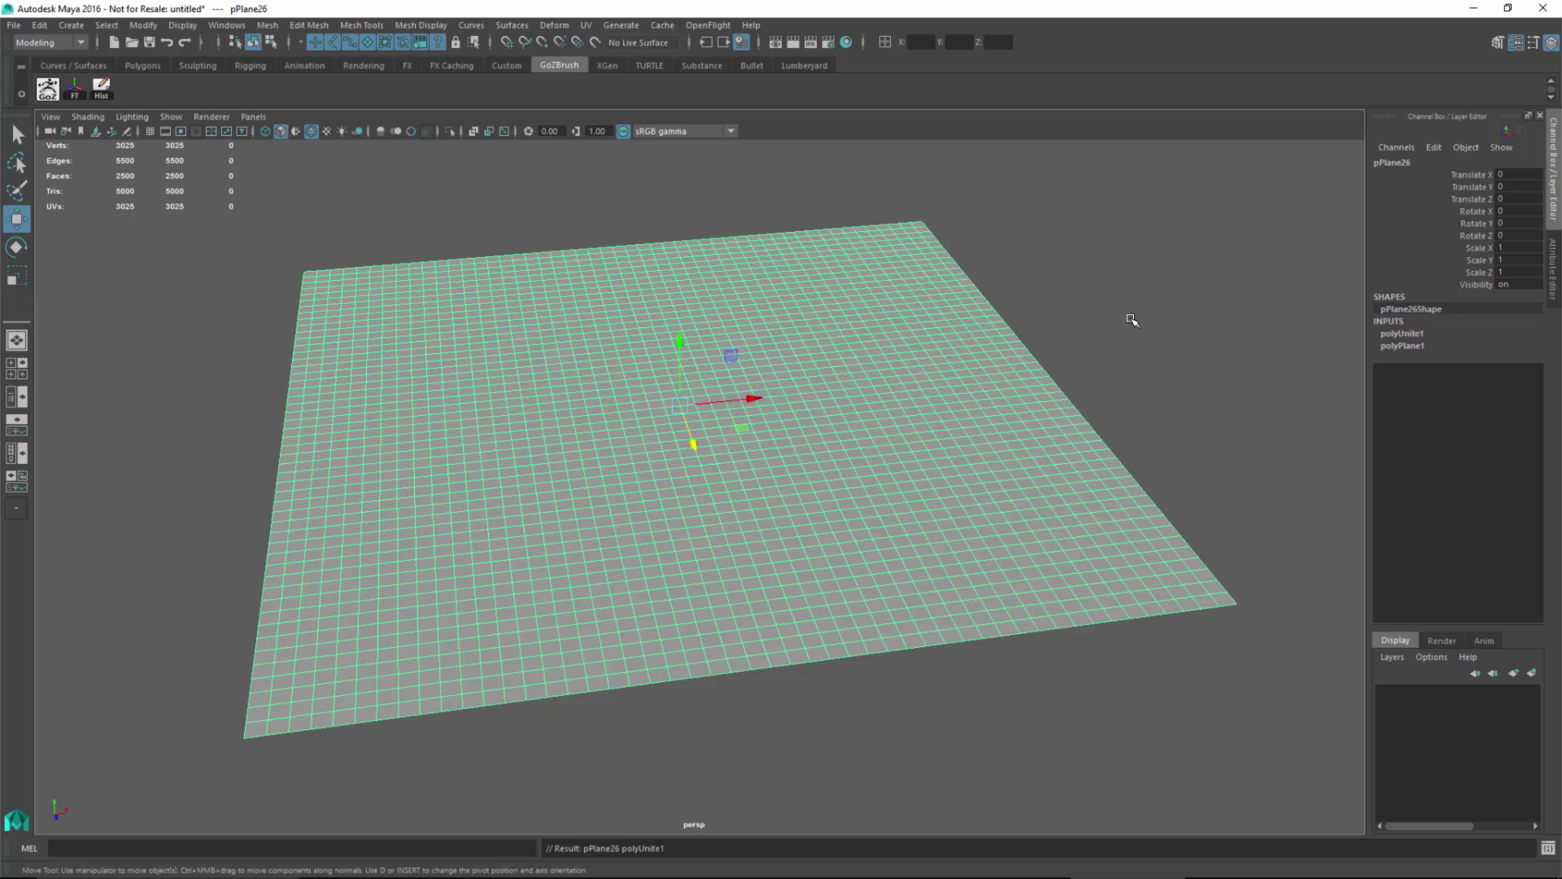
click(99, 86)
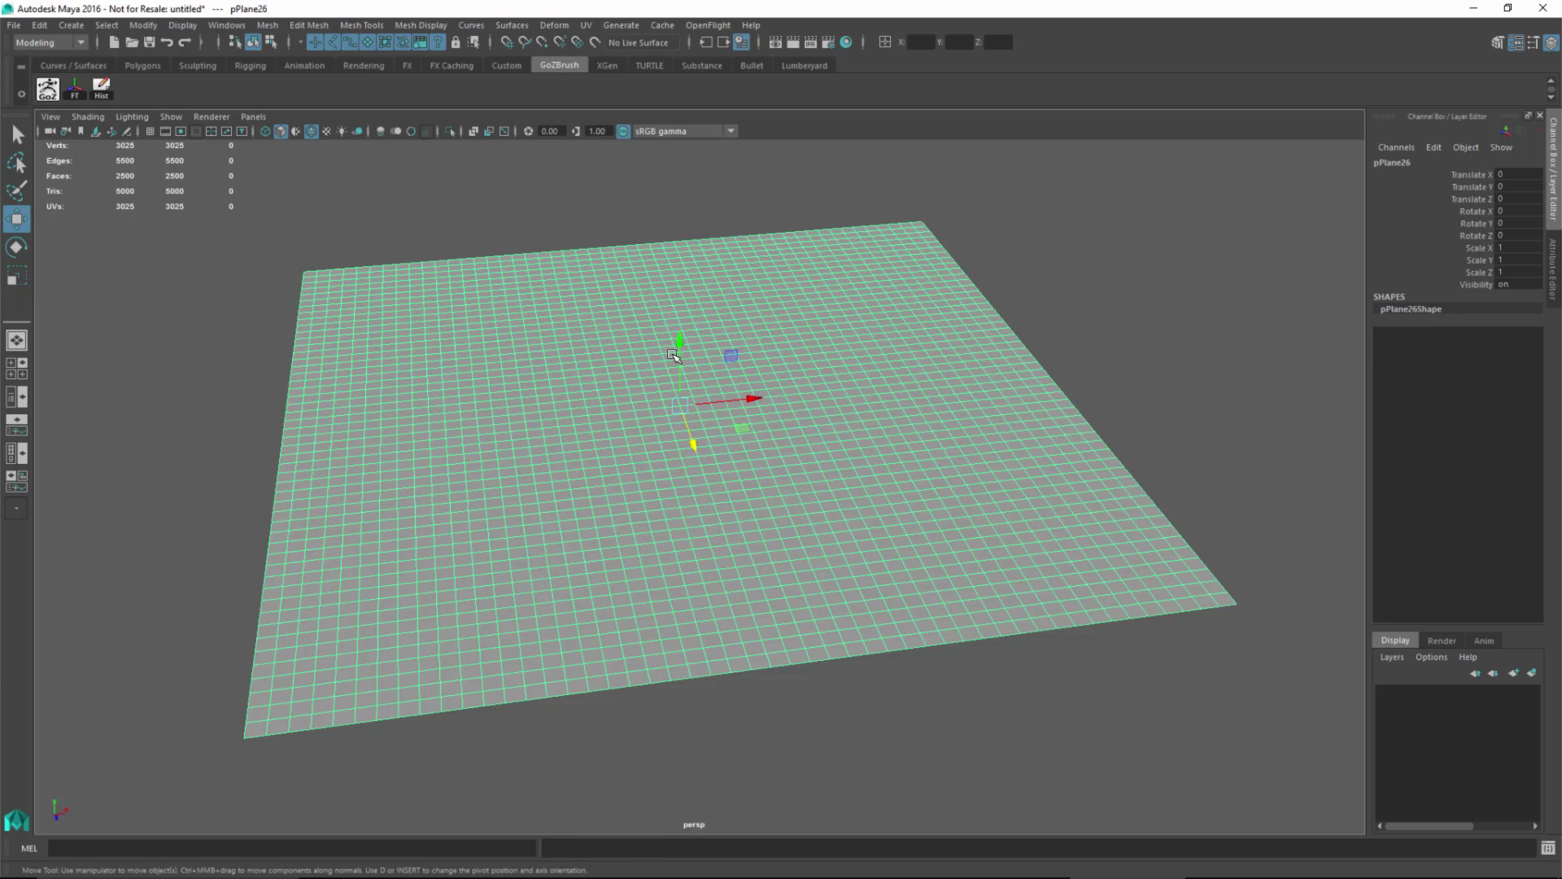
alt+middle_drag(679, 399, 686, 396)
right_drag(596, 419, 596, 465)
click(415, 652)
click(720, 628)
click(588, 653)
click(918, 586)
click(1125, 569)
right_drag(789, 346, 875, 304)
click(1225, 298)
click(899, 434)
alt+right_drag(899, 435, 798, 474)
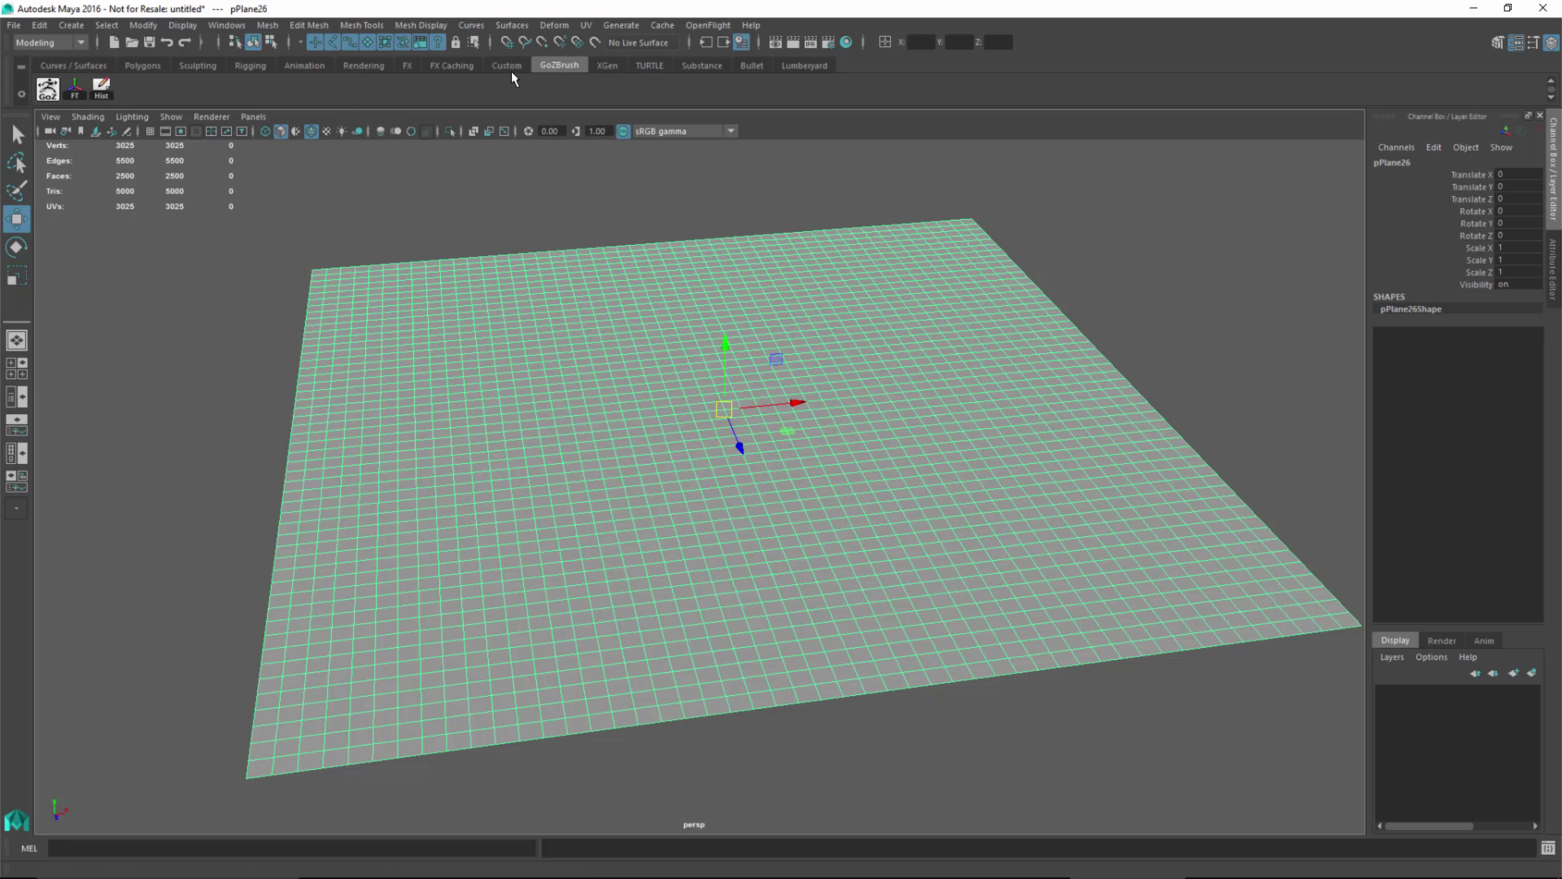
Try raising a rectangular block of vertices on the combined ground, and return to object mode
click(202, 63)
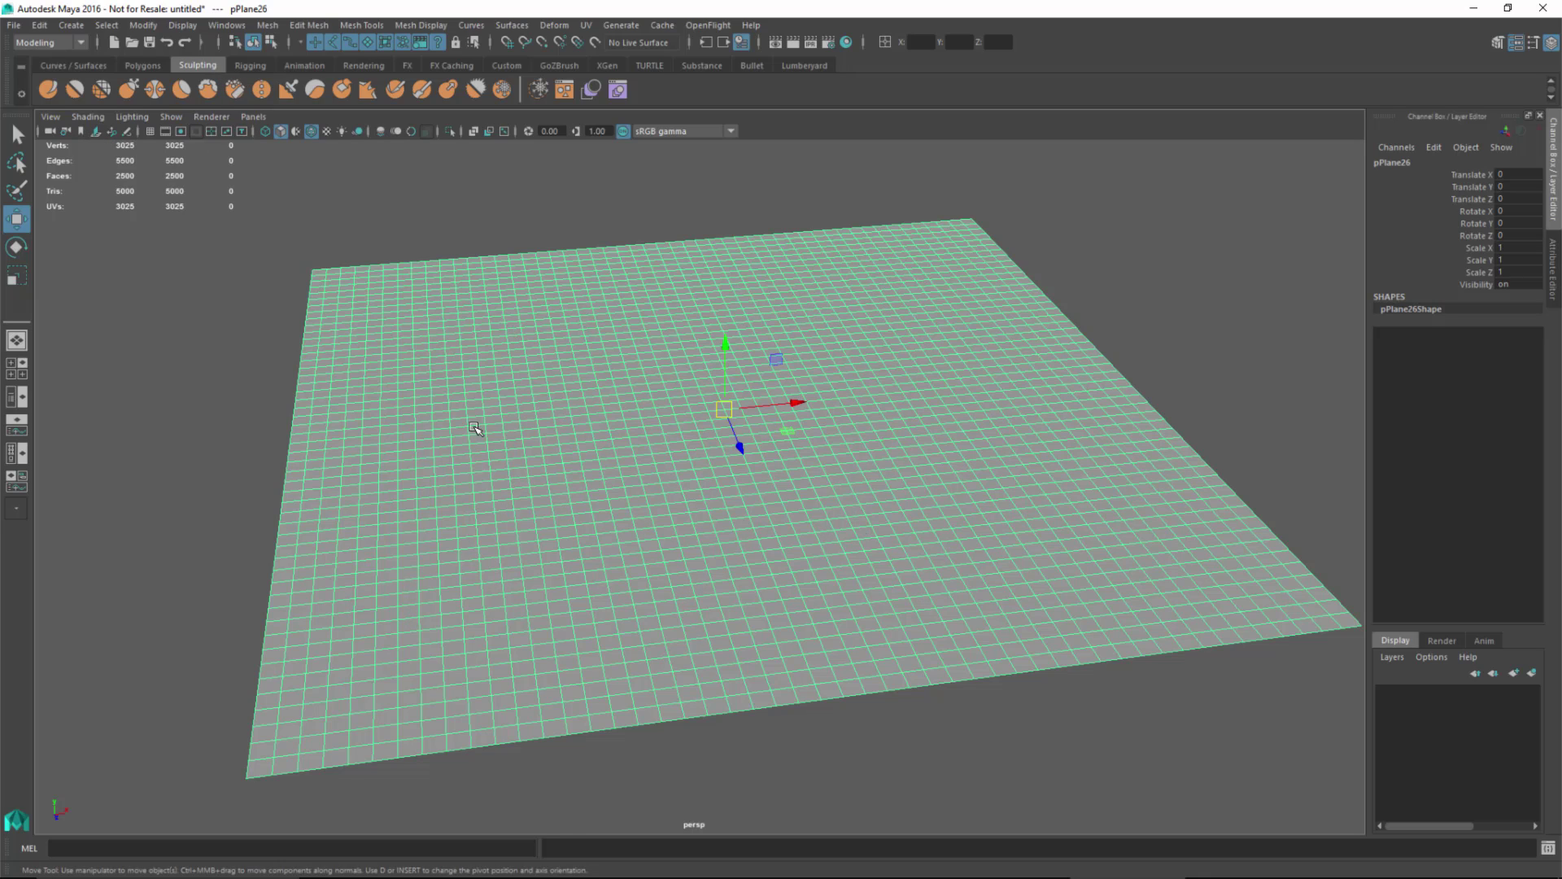
right_drag(513, 428, 441, 437)
drag(432, 415, 550, 482)
drag(487, 390, 480, 375)
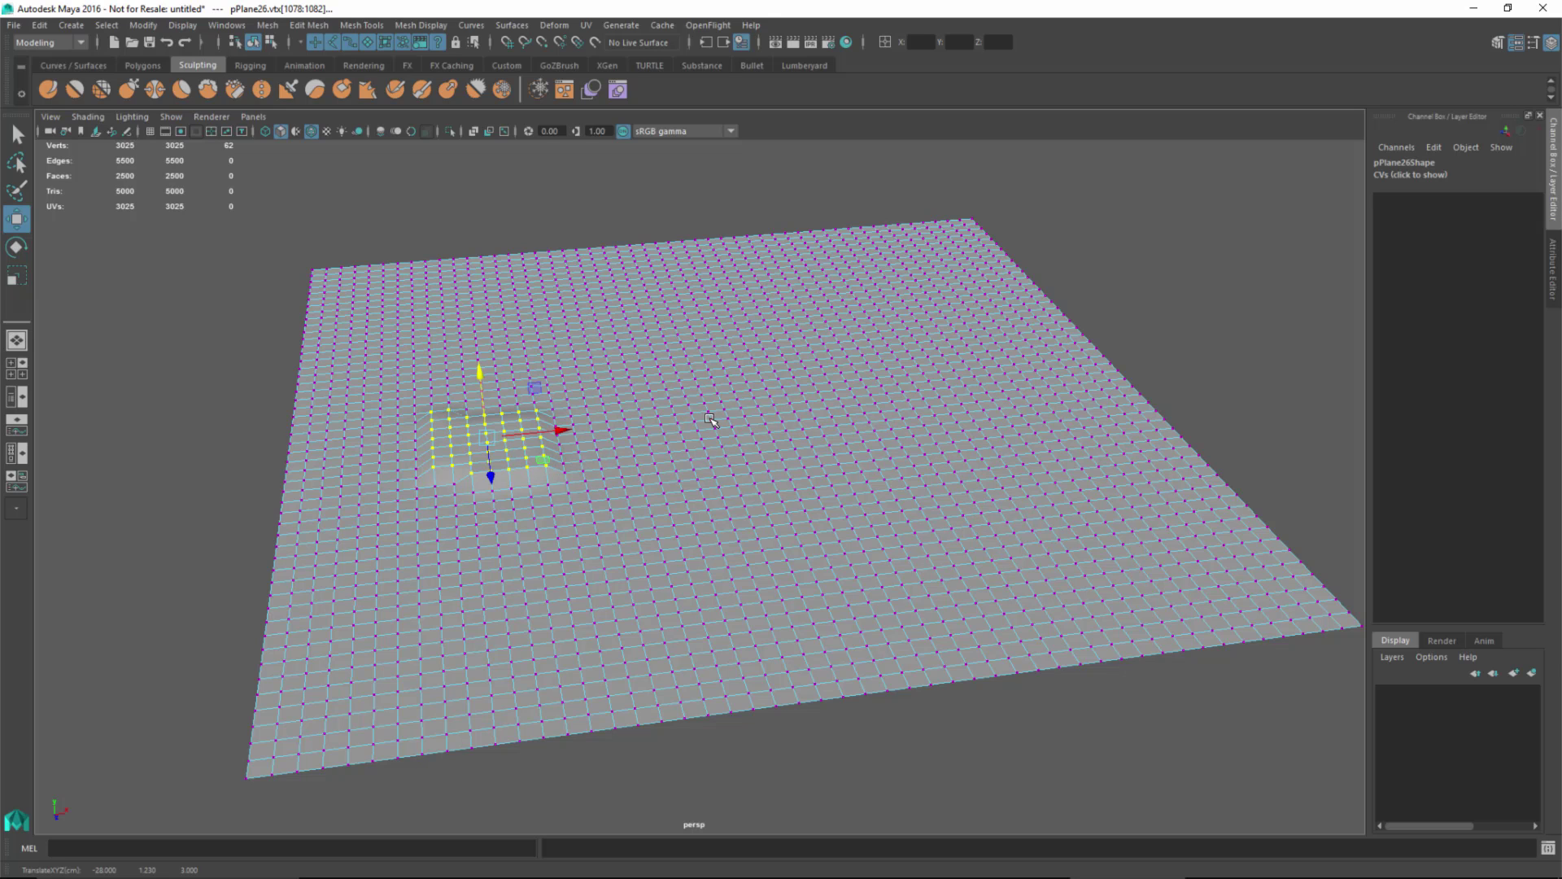
right_drag(603, 291, 707, 216)
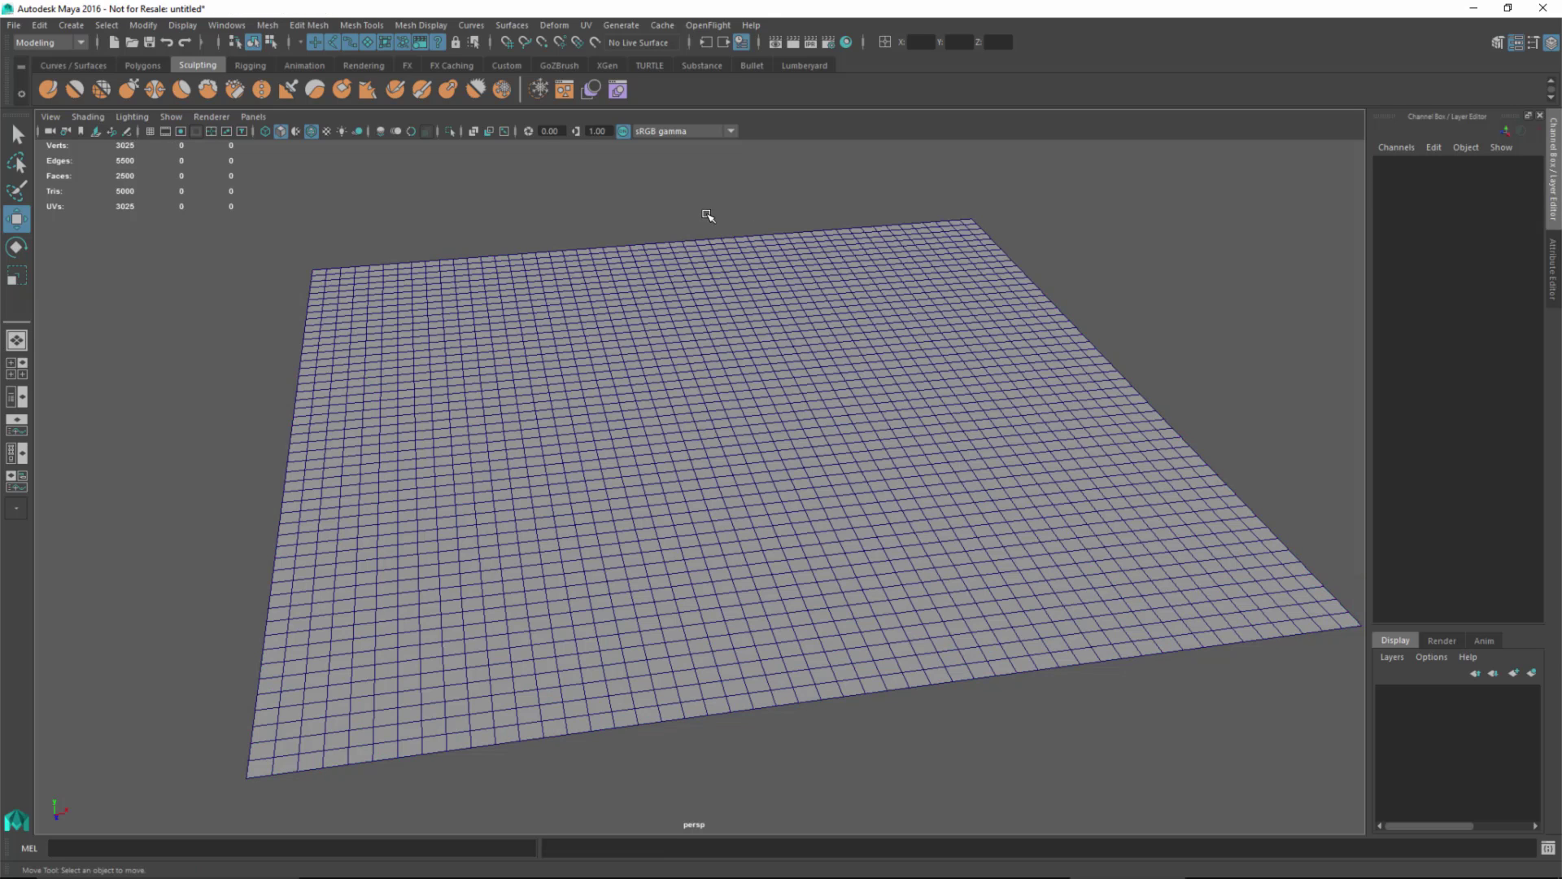
Turn off wireframe on shaded and start the Sculpt Tool on the combined ground mesh
click(307, 132)
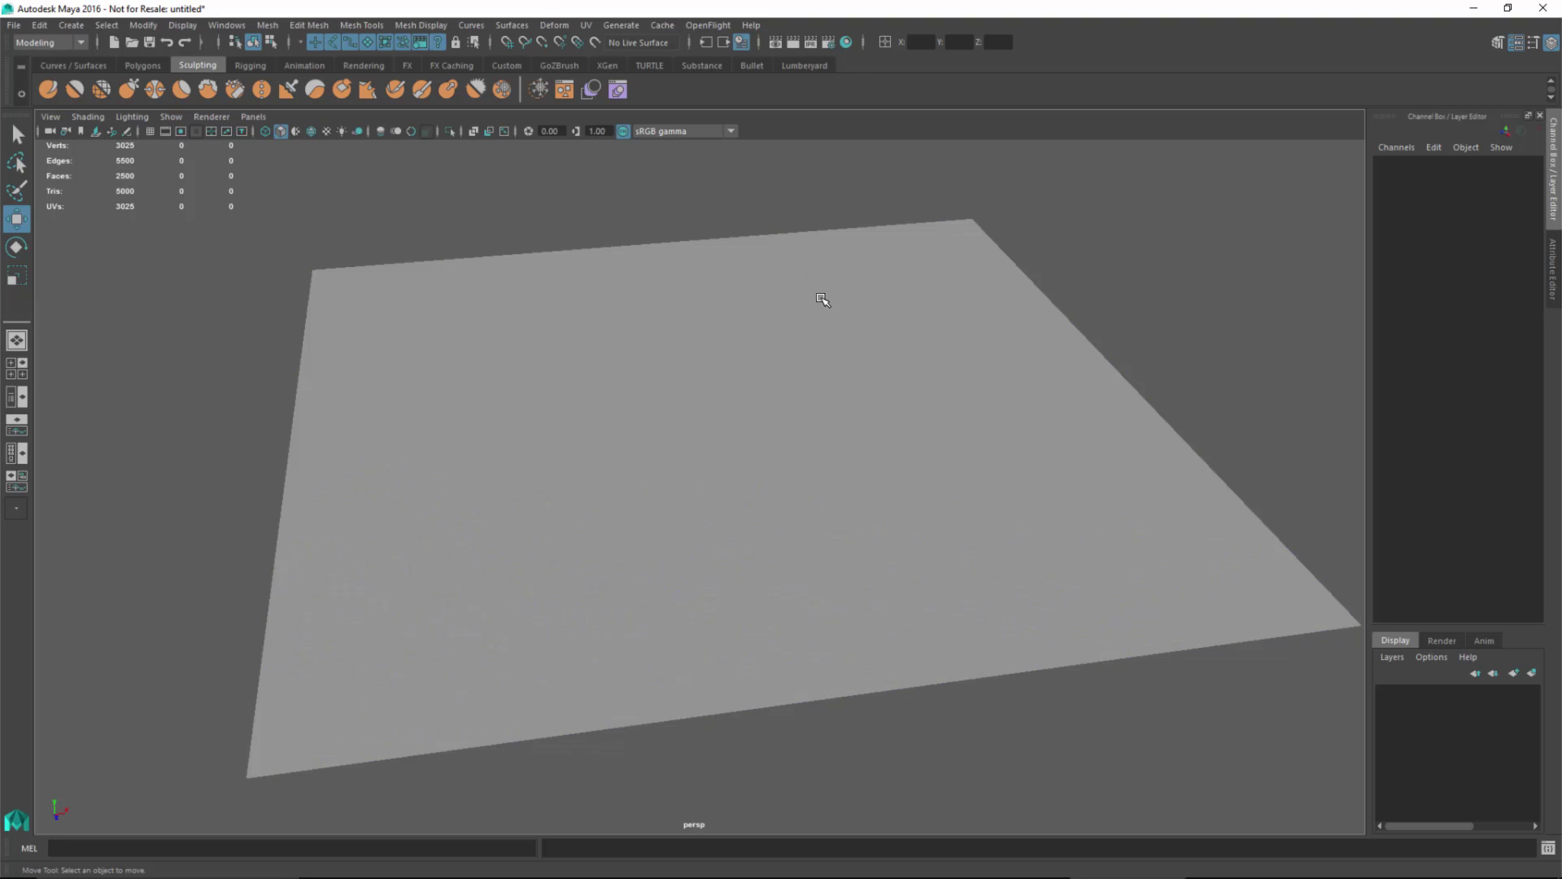
click(48, 88)
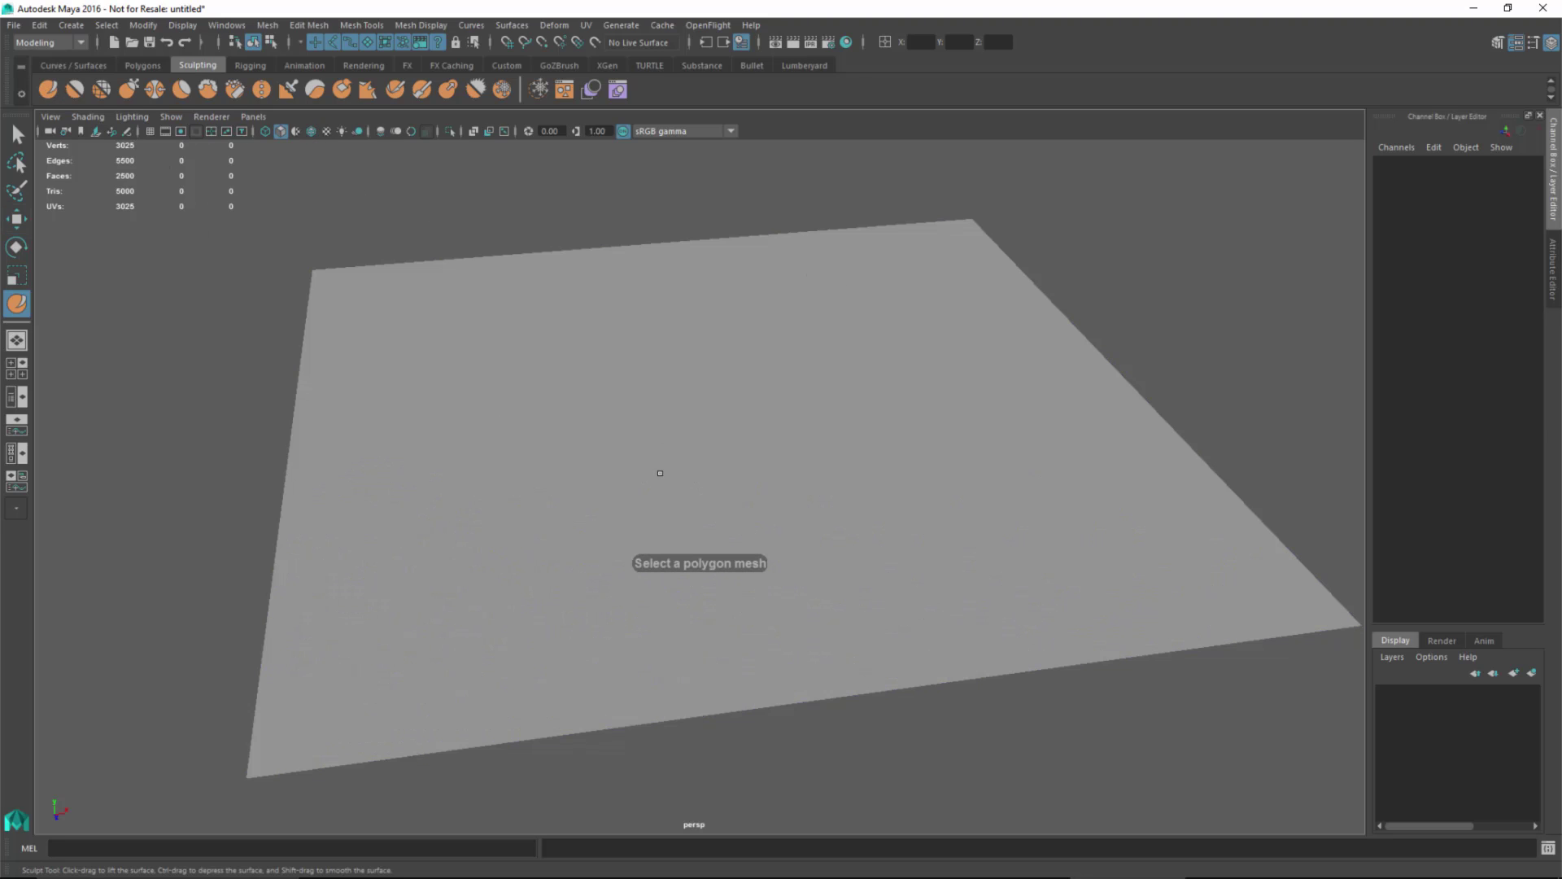
click(561, 460)
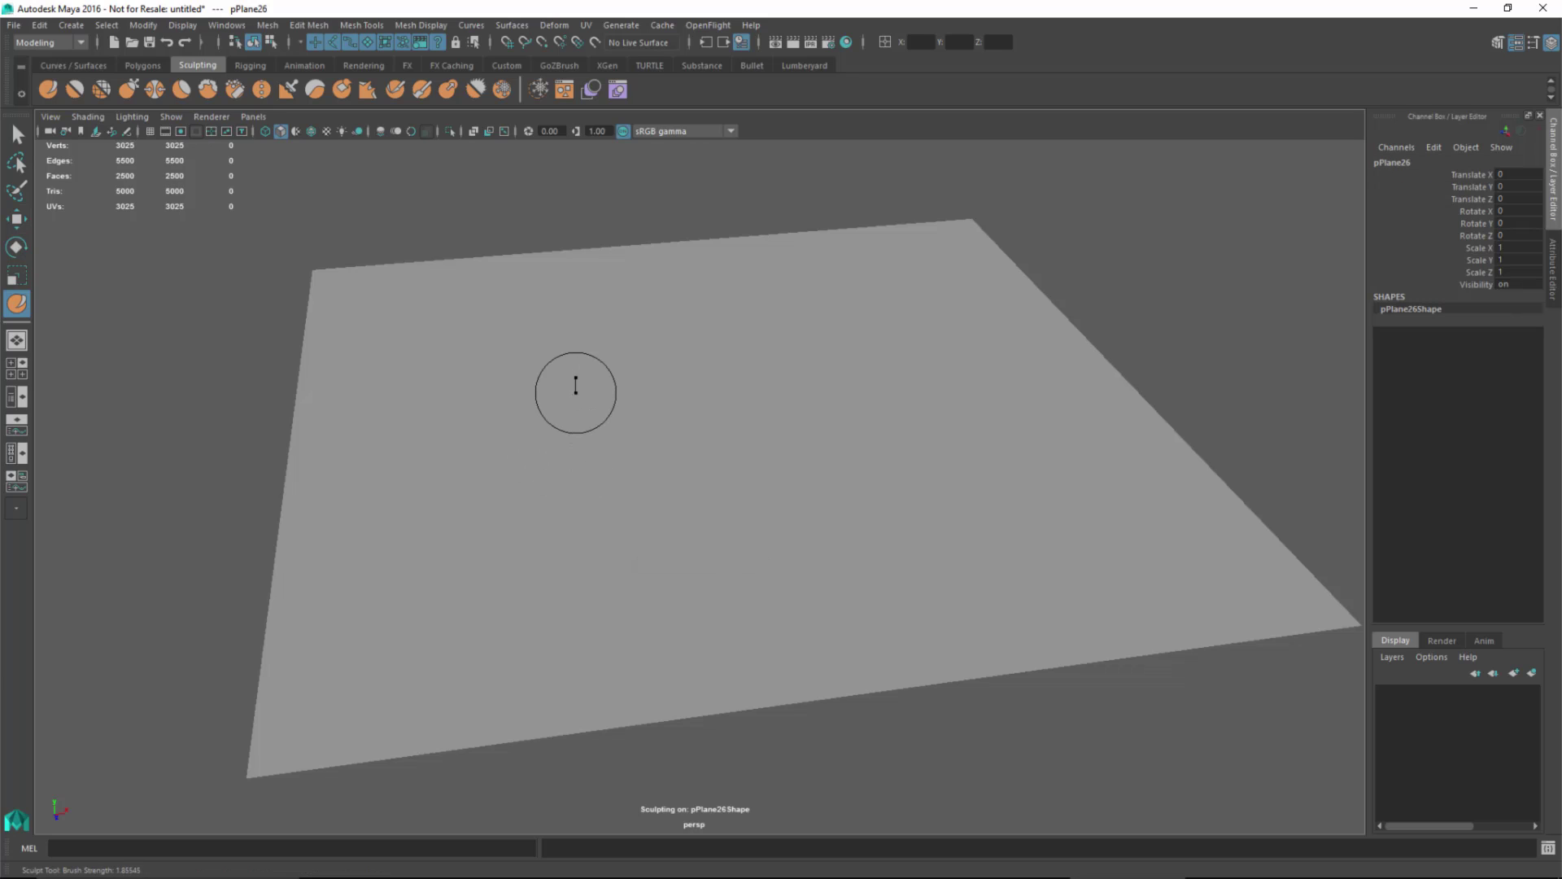
Sculpt raised test strokes across the tile borders, inspect the seams between the planes, and undo the strokes
mouse_move(374, 615)
mouse_down()
mouse_move(363, 628)
mouse_move(652, 559)
mouse_up()
drag(500, 558, 703, 576)
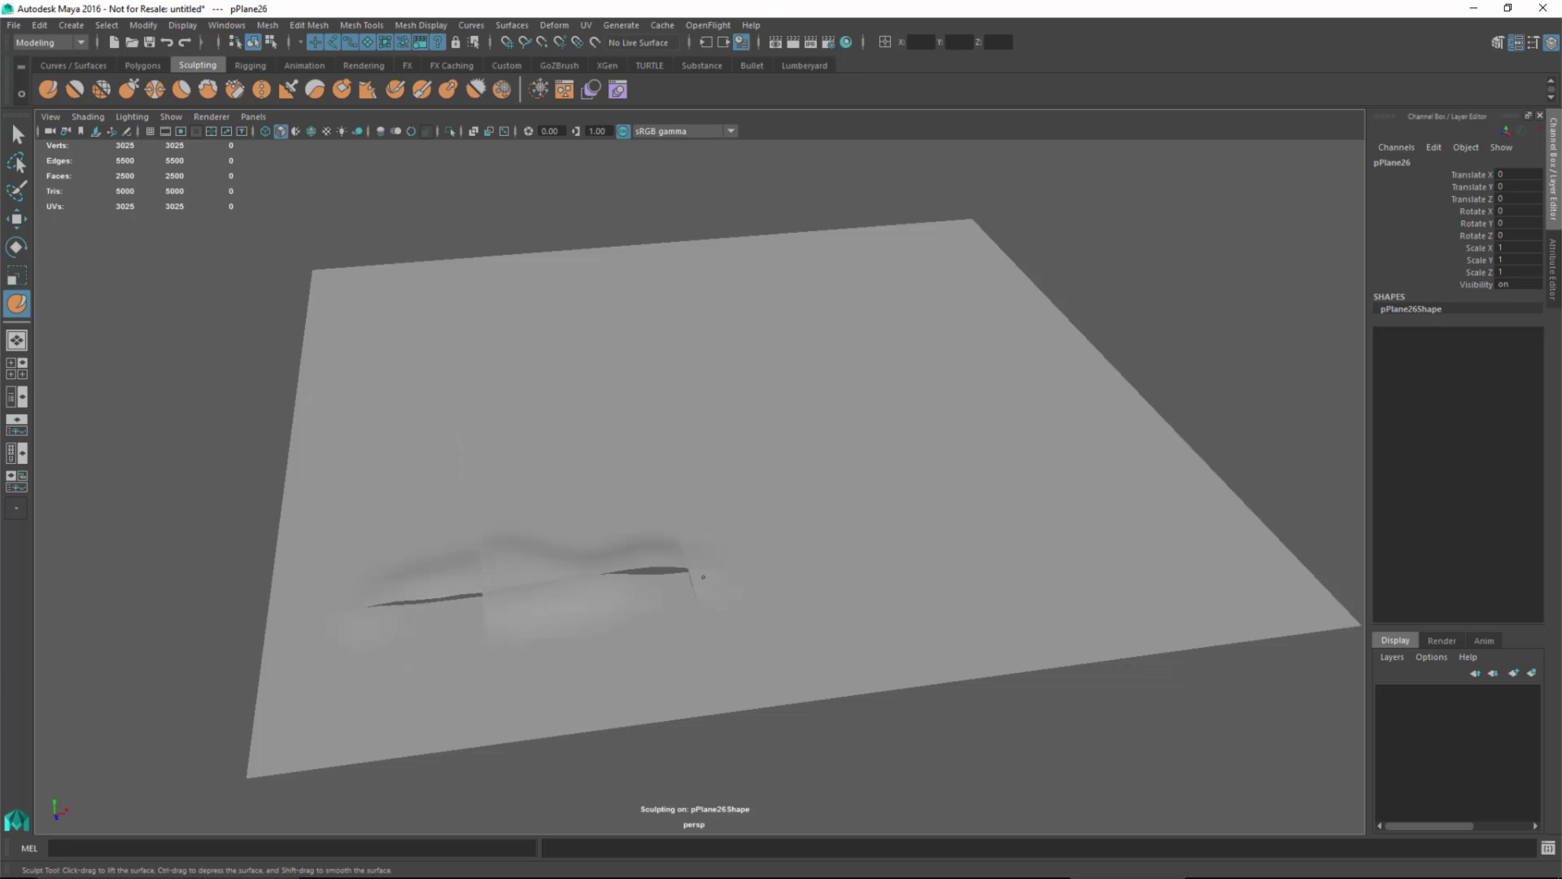
mouse_move(804, 562)
mouse_down()
mouse_move(743, 562)
mouse_move(658, 504)
mouse_move(553, 481)
mouse_move(453, 486)
mouse_up()
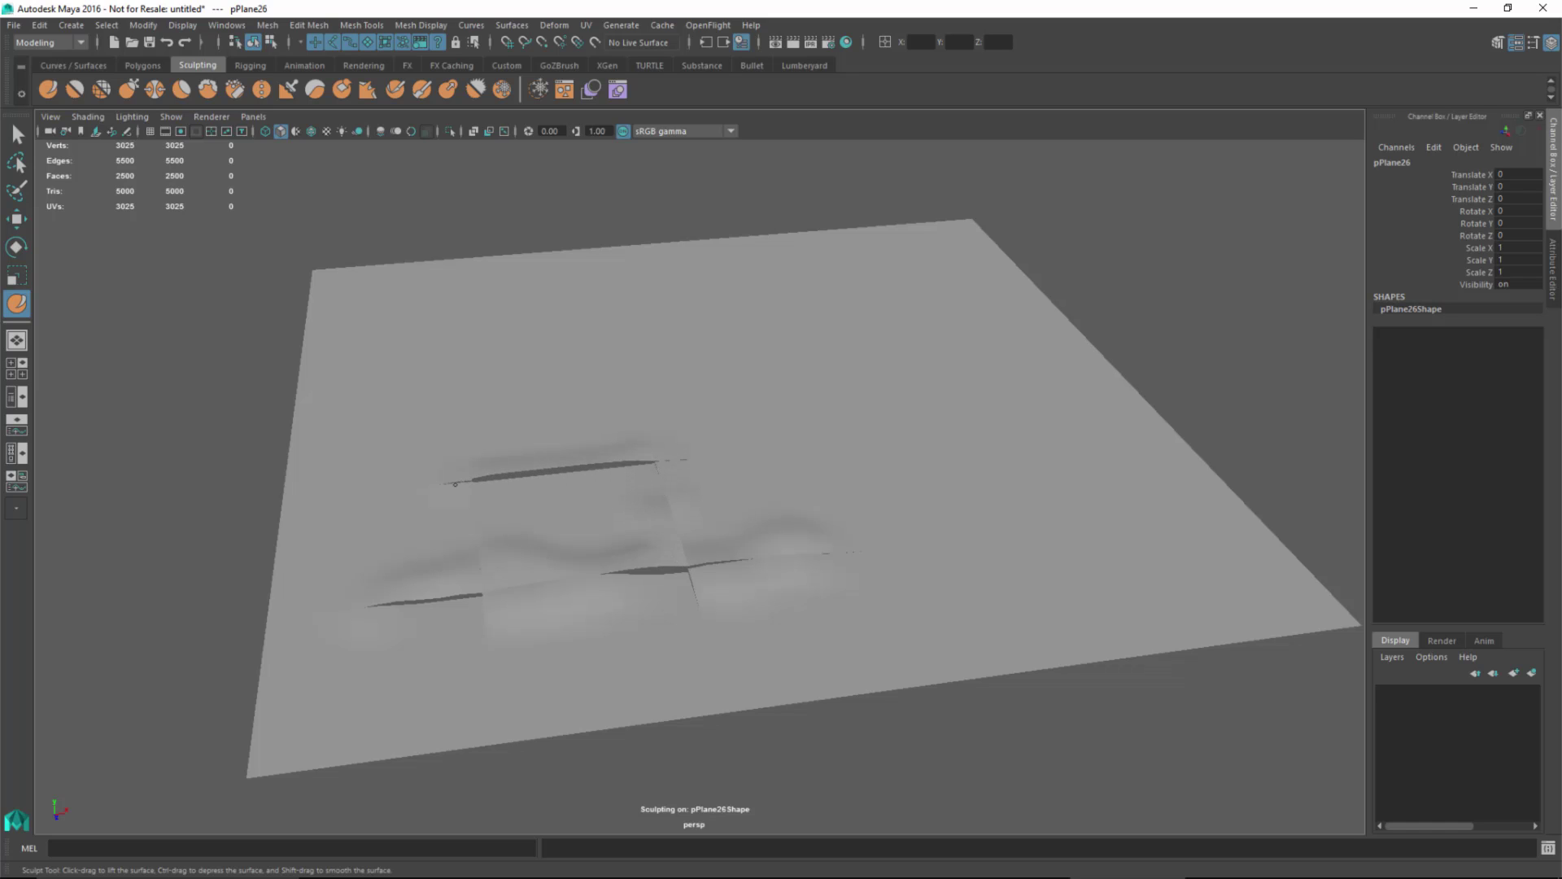
mouse_move(697, 594)
alt+mouse_down()
mouse_move(715, 568)
mouse_move(861, 523)
mouse_move(806, 592)
alt+mouse_up()
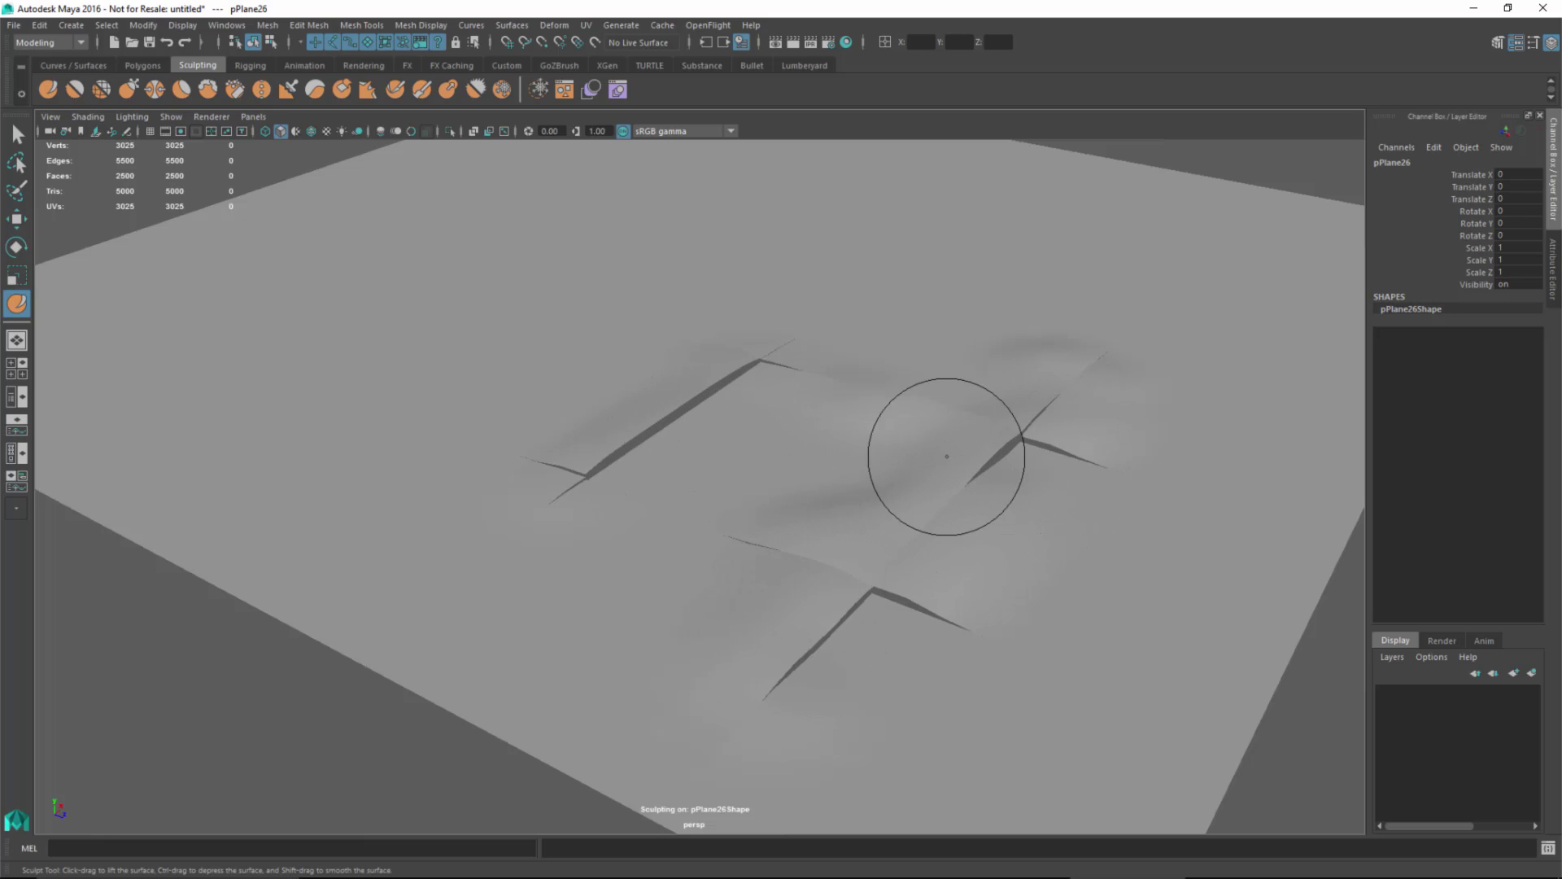
mouse_move(1011, 358)
alt+mouse_down()
mouse_move(968, 554)
mouse_move(941, 551)
alt+mouse_up()
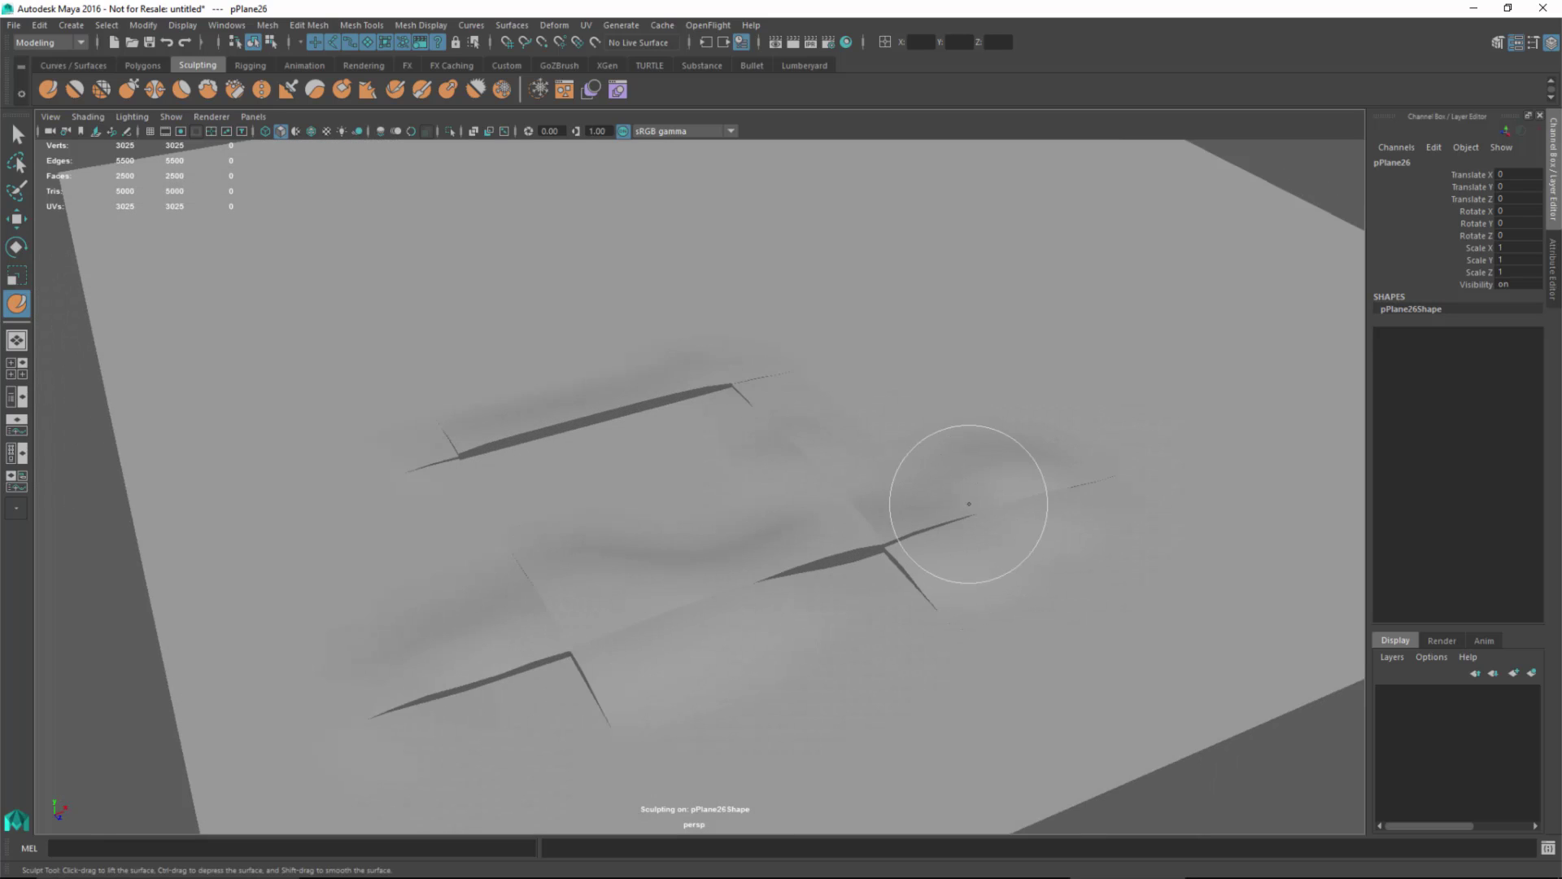
key(ctrl+z)
Select the combined ground and merge its overlapping vertices so the tiles share their border vertices
mouse_move(1047, 473)
alt+right_down()
mouse_move(809, 471)
mouse_move(714, 440)
alt+right_up()
key(q)
alt+drag(714, 440, 843, 480)
right_drag(802, 383, 737, 384)
alt+right_drag(883, 427, 823, 431)
drag(358, 264, 1237, 713)
scroll(767, 471, up, 2)
shift+right_drag(735, 406, 825, 296)
key(q)
right_drag(747, 390, 770, 362)
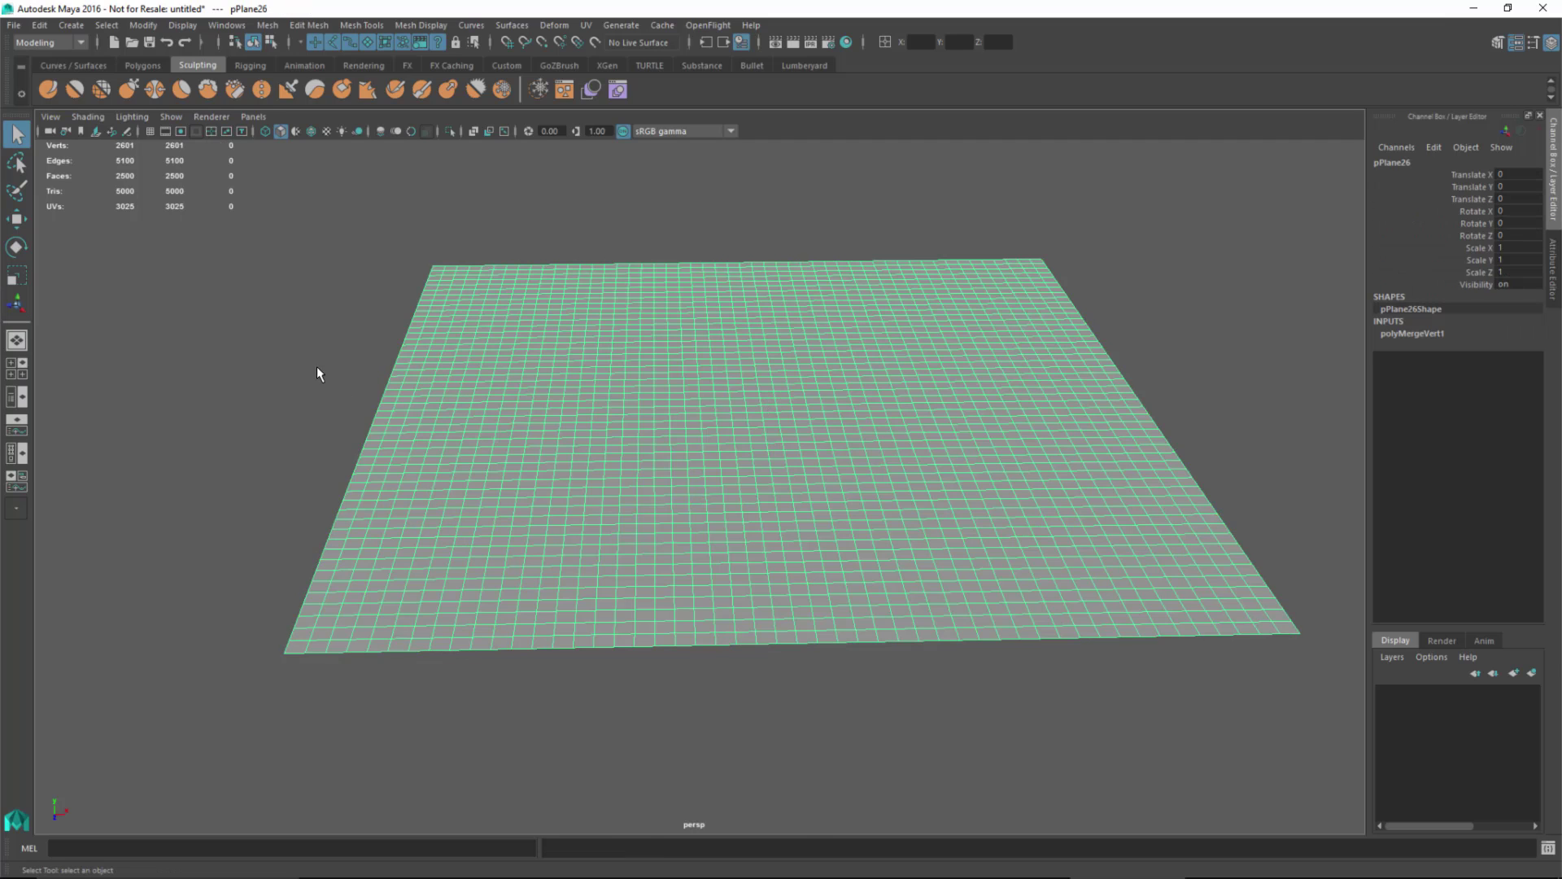
Test the merged ground by lifting its surface with a larger, stronger Sculpt Tool brush, and undo the strokes
click(317, 373)
click(50, 90)
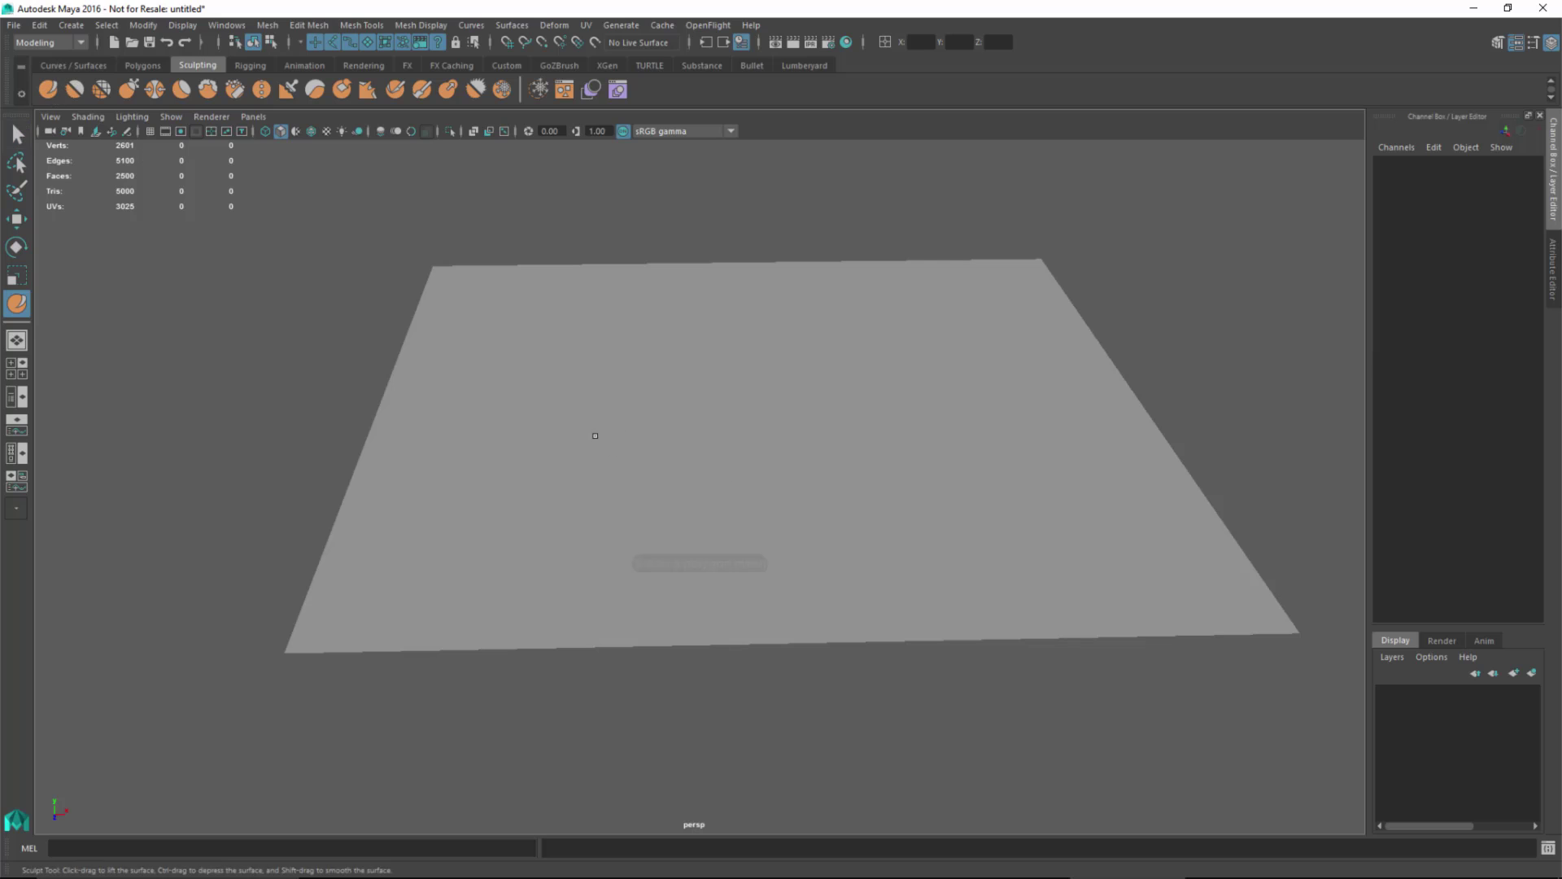
alt+right_drag(595, 435, 609, 483)
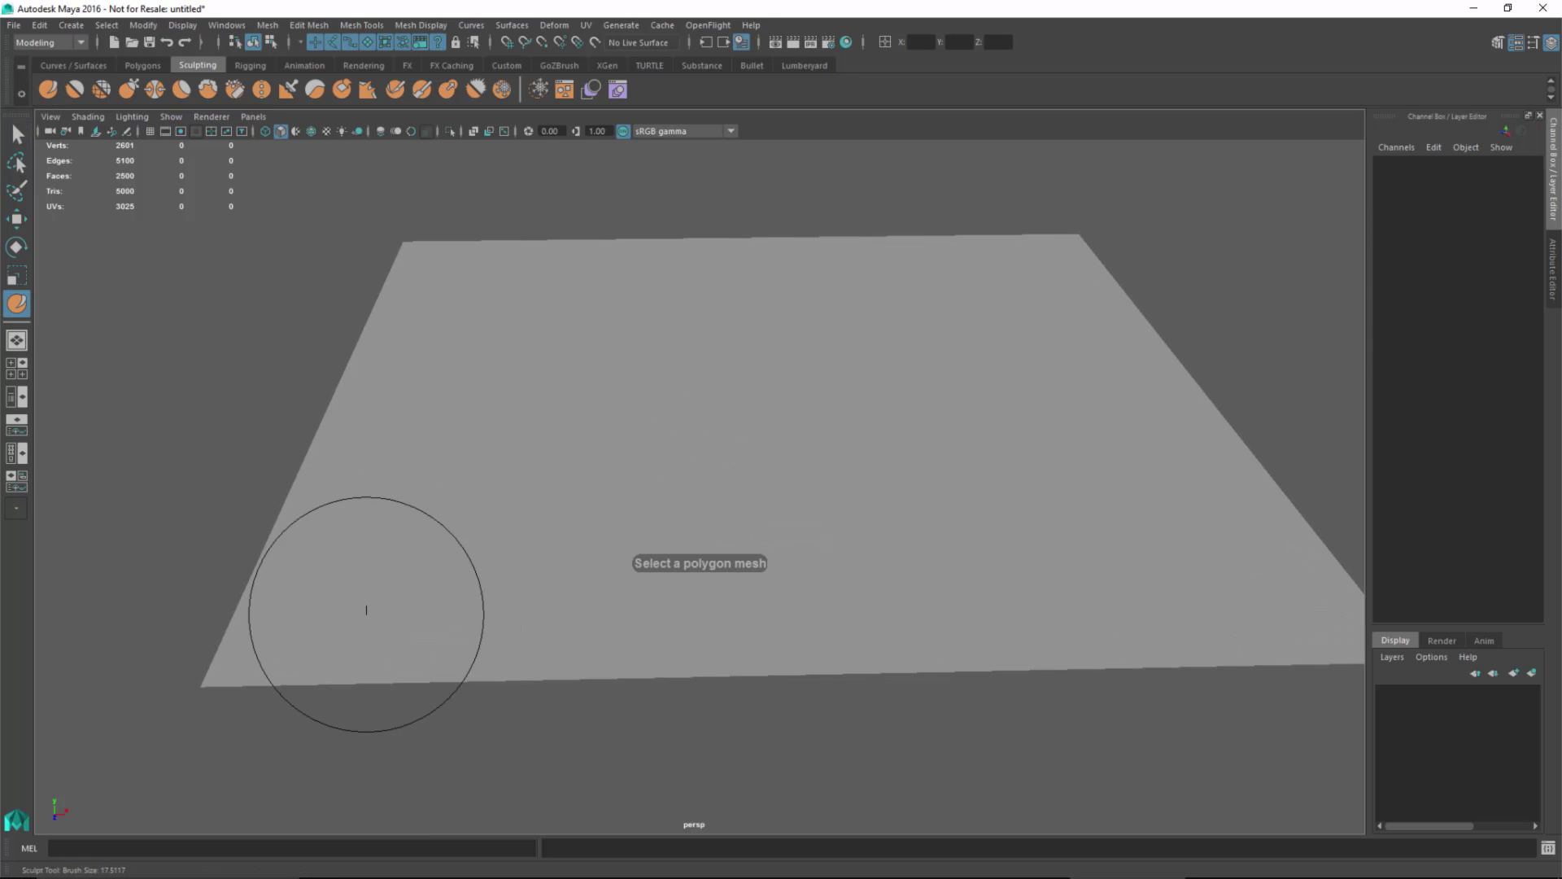
click(490, 470)
key(b)
mouse_move(476, 481)
mouse_down()
mouse_move(425, 495)
mouse_move(565, 481)
mouse_up()
key(m)
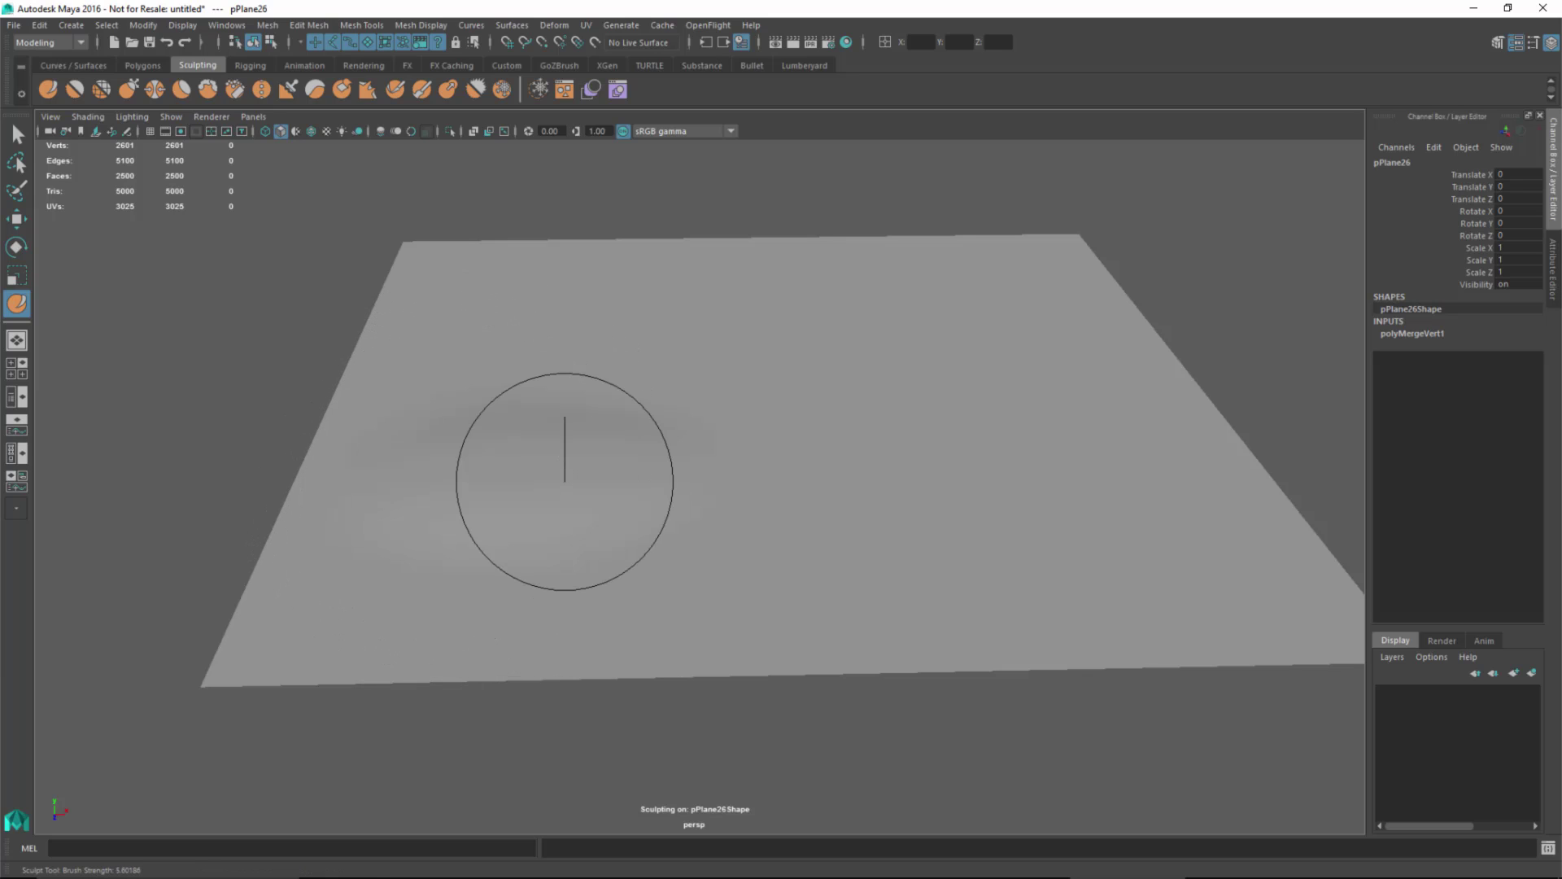
mouse_move(481, 434)
mouse_down()
mouse_move(488, 468)
mouse_move(662, 401)
mouse_move(722, 339)
mouse_move(504, 301)
mouse_move(846, 366)
mouse_move(1006, 540)
mouse_up()
key(ctrl+z)
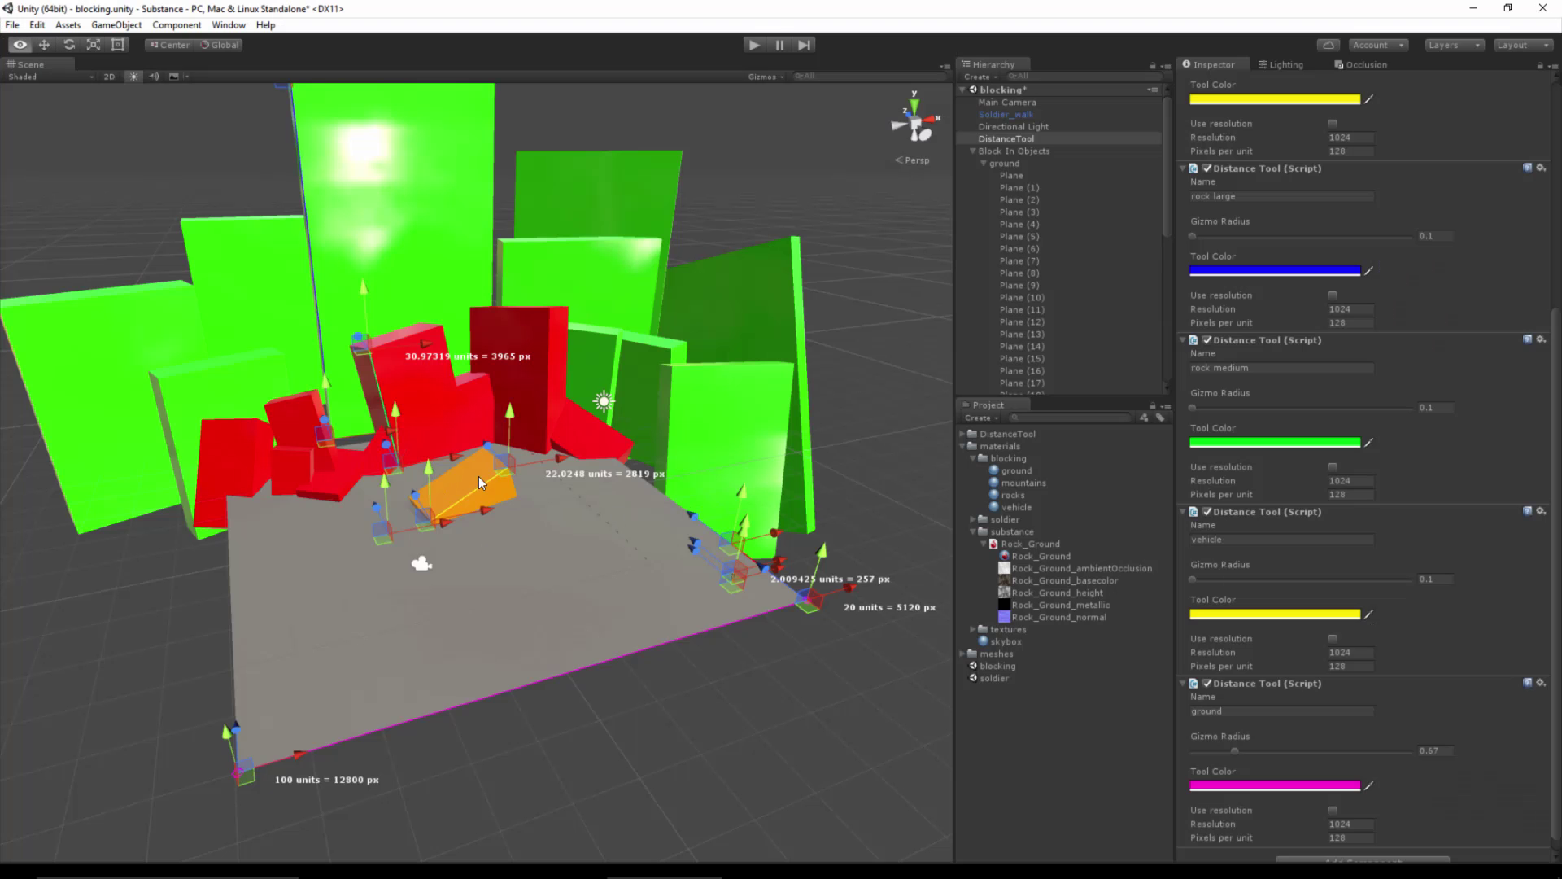
Switch to Unity and examine the orange vehicle block and its distance measurement on the blocked-in ground
scroll(504, 489, up, 6)
alt+drag(536, 505, 612, 500)
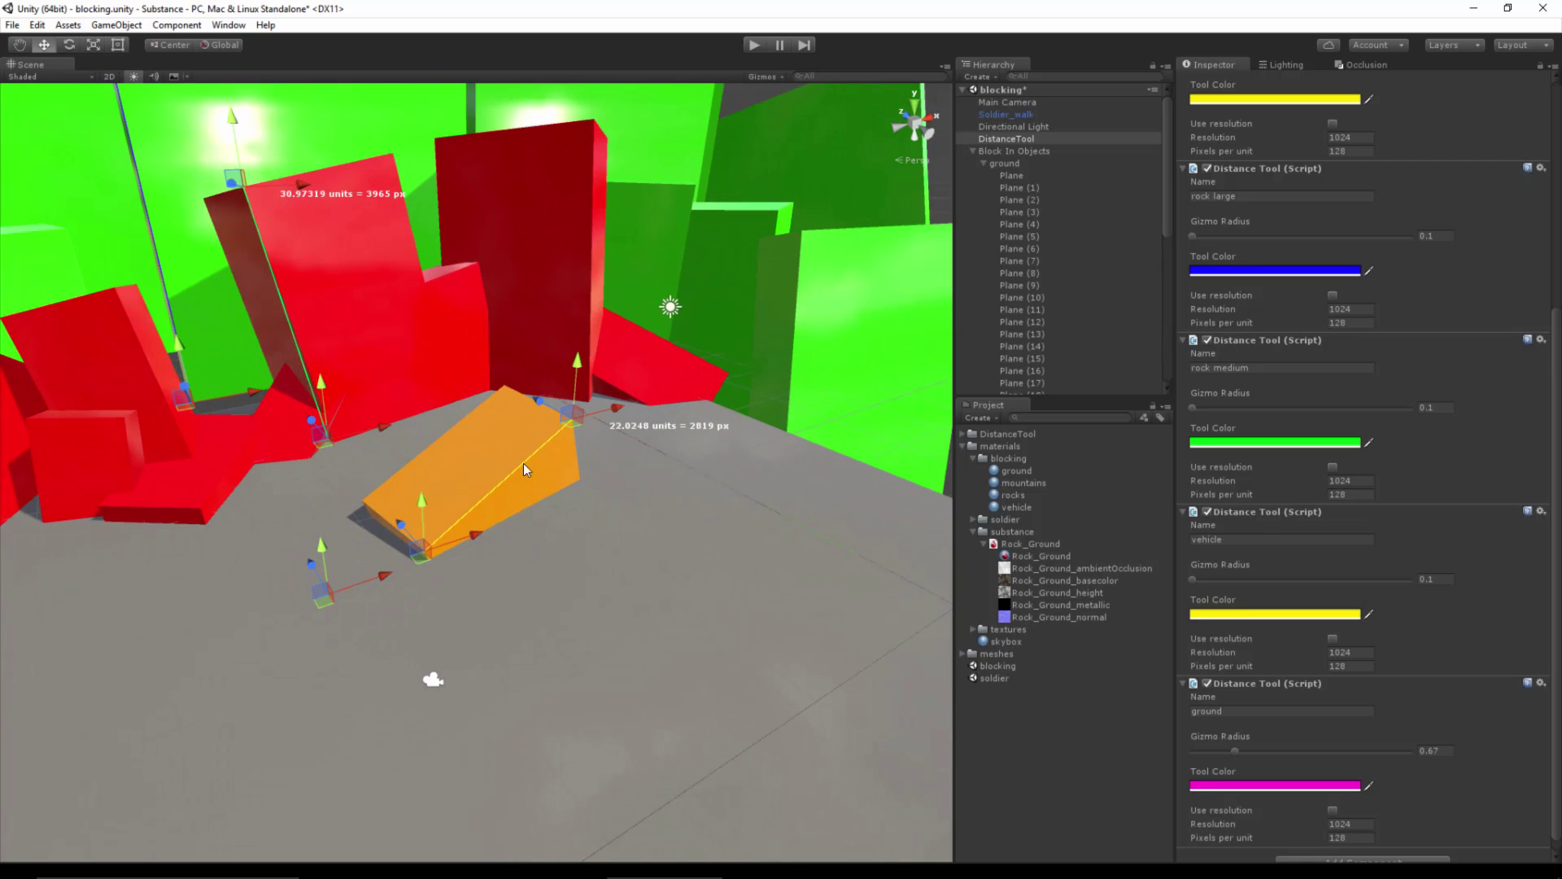
alt+drag(531, 451, 683, 614)
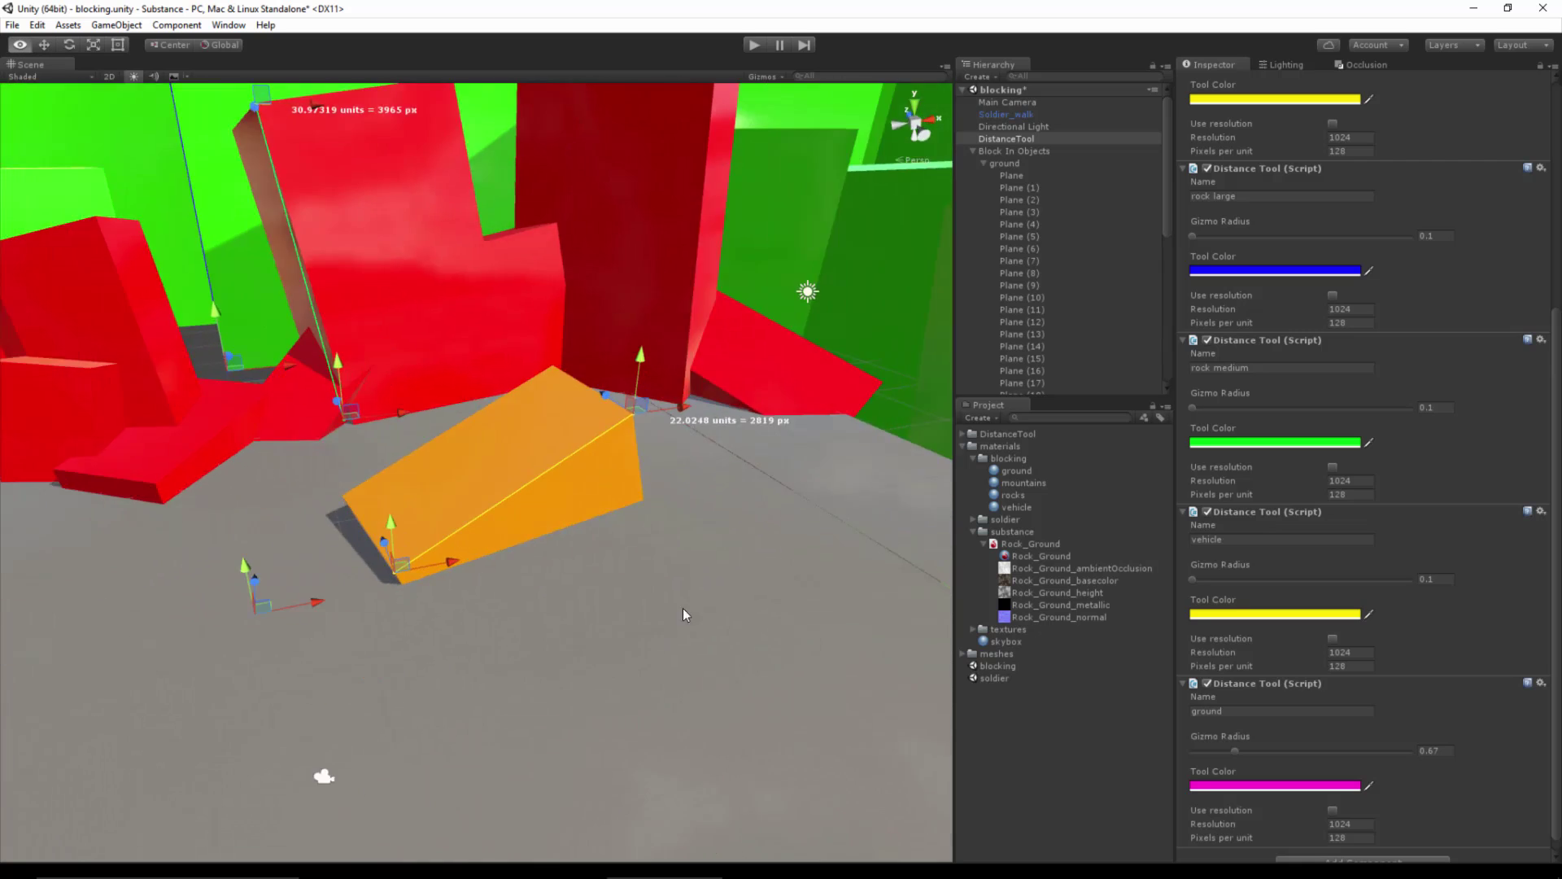
alt+right_drag(682, 615, 549, 602)
alt+drag(549, 603, 573, 577)
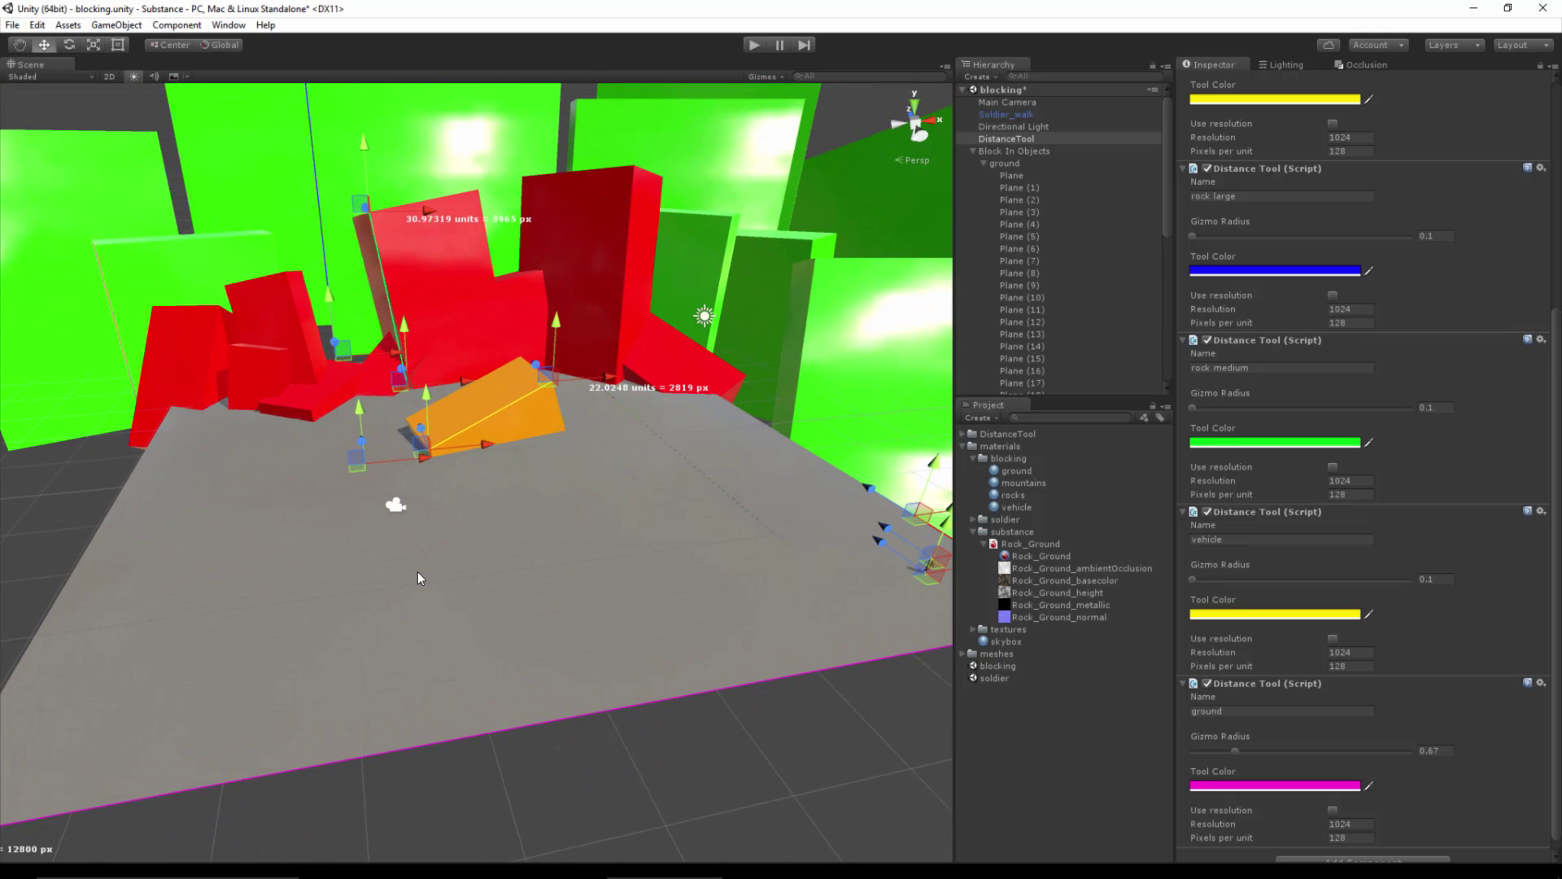
scroll(439, 554, up, 1)
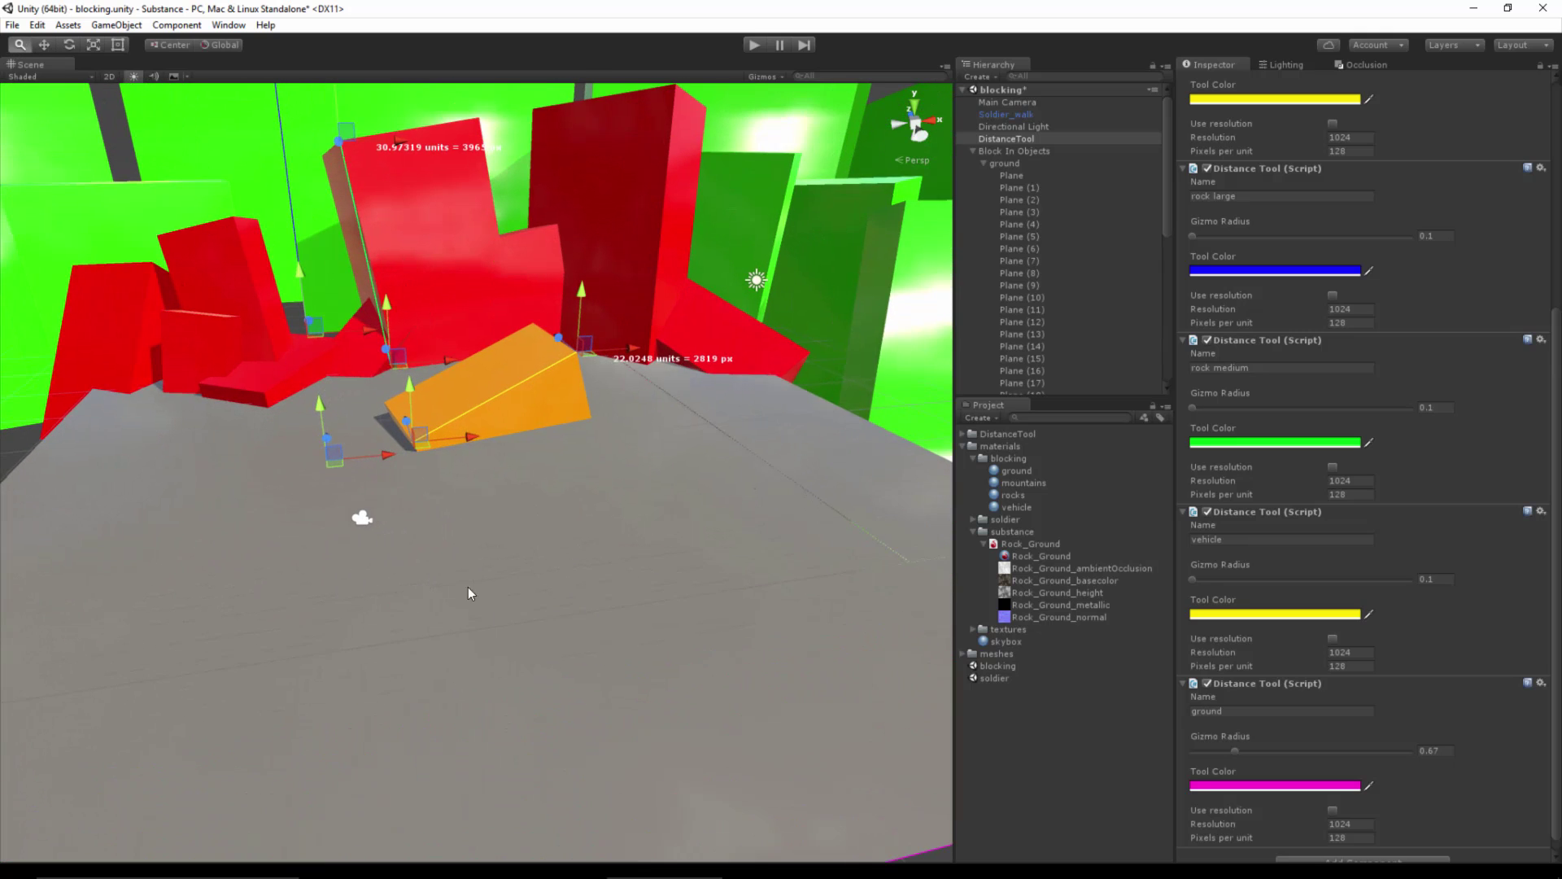
scroll(573, 488, up, 3)
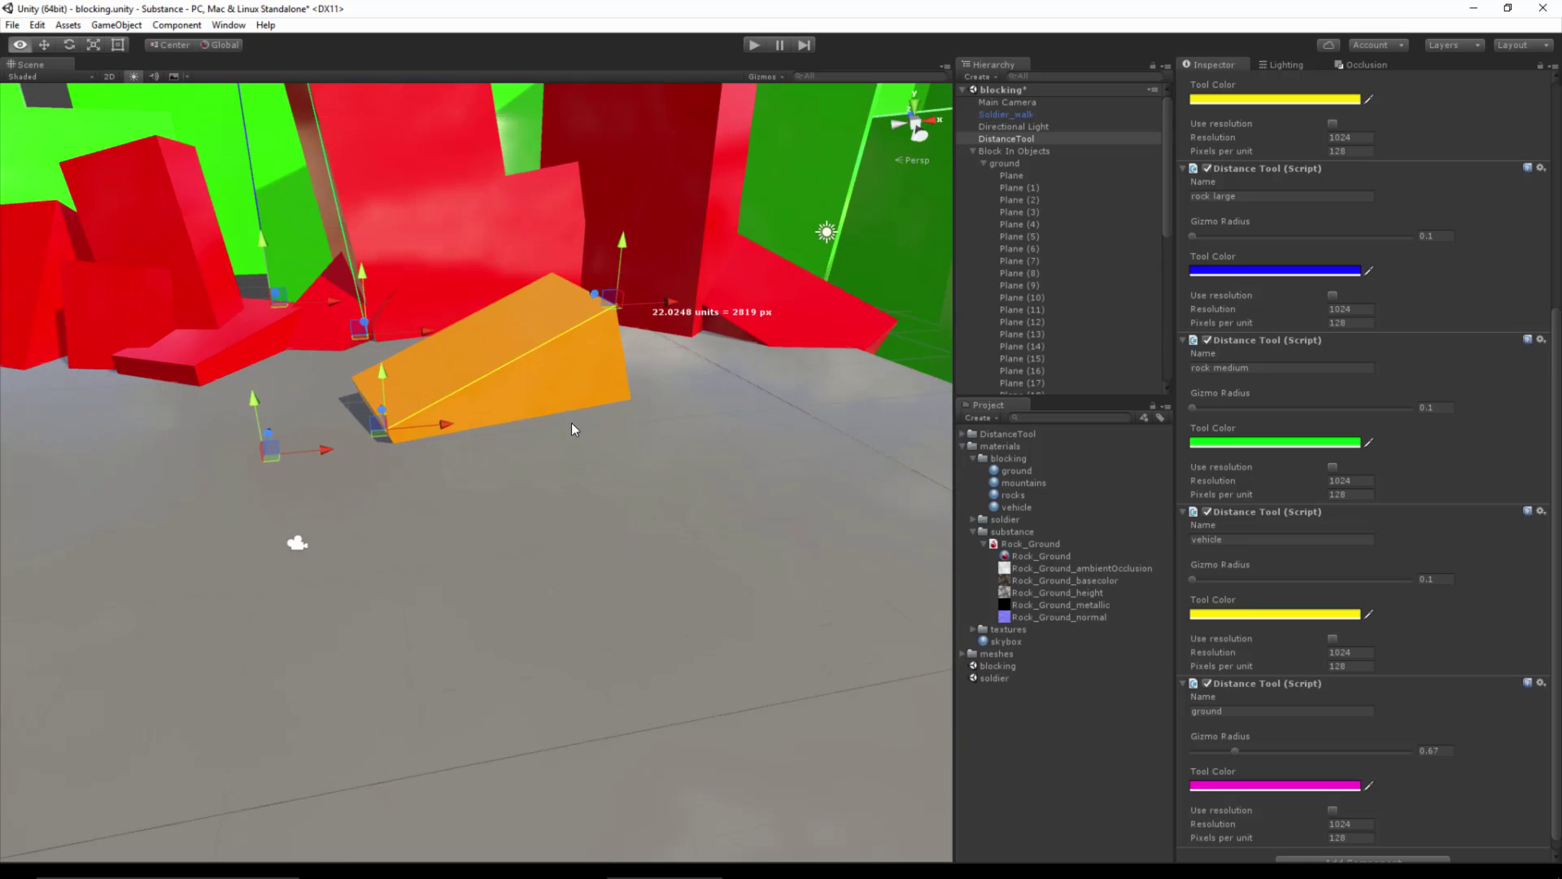
middle_drag(571, 422, 544, 491)
alt+drag(544, 491, 622, 417)
scroll(537, 447, up, 2)
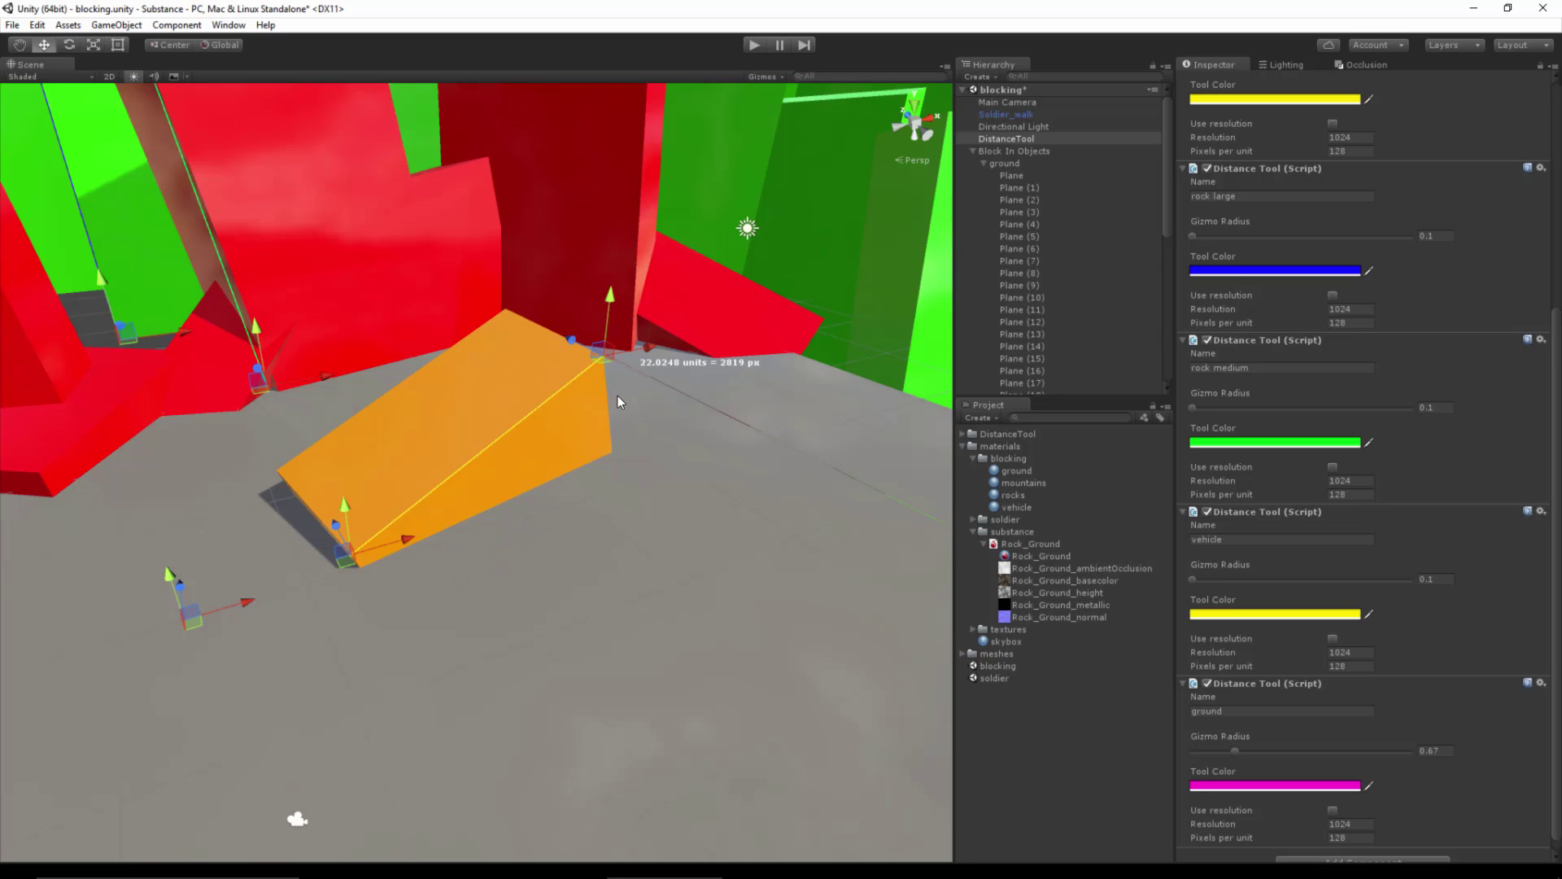
scroll(574, 549, down, 5)
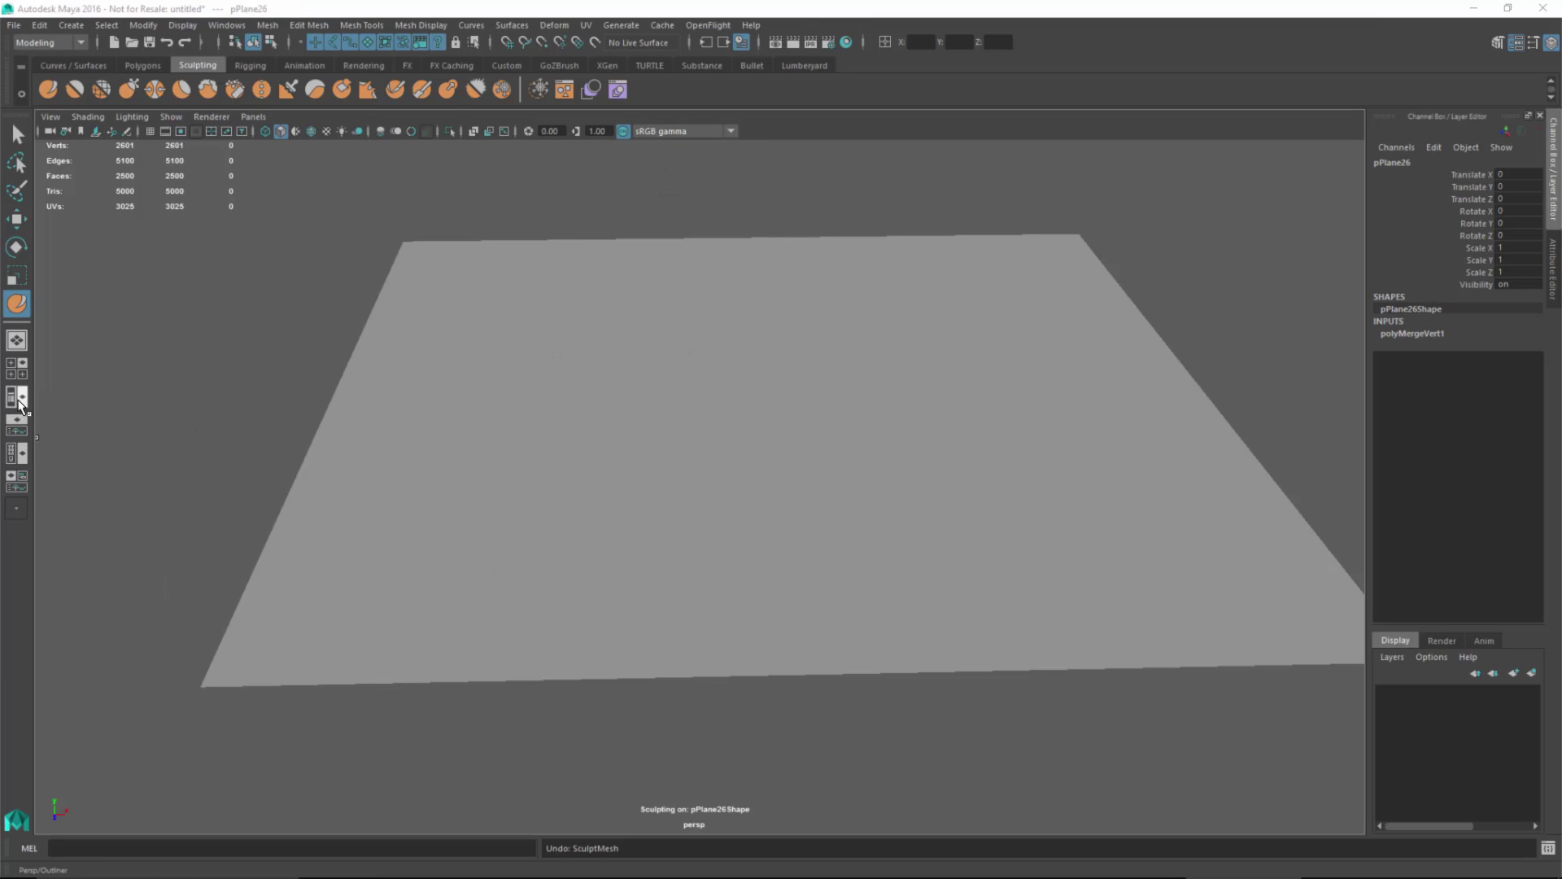
Switch back to Maya, display the Outliner beside the perspective view, and hide the ground mesh with the viewport grid shown
click(21, 401)
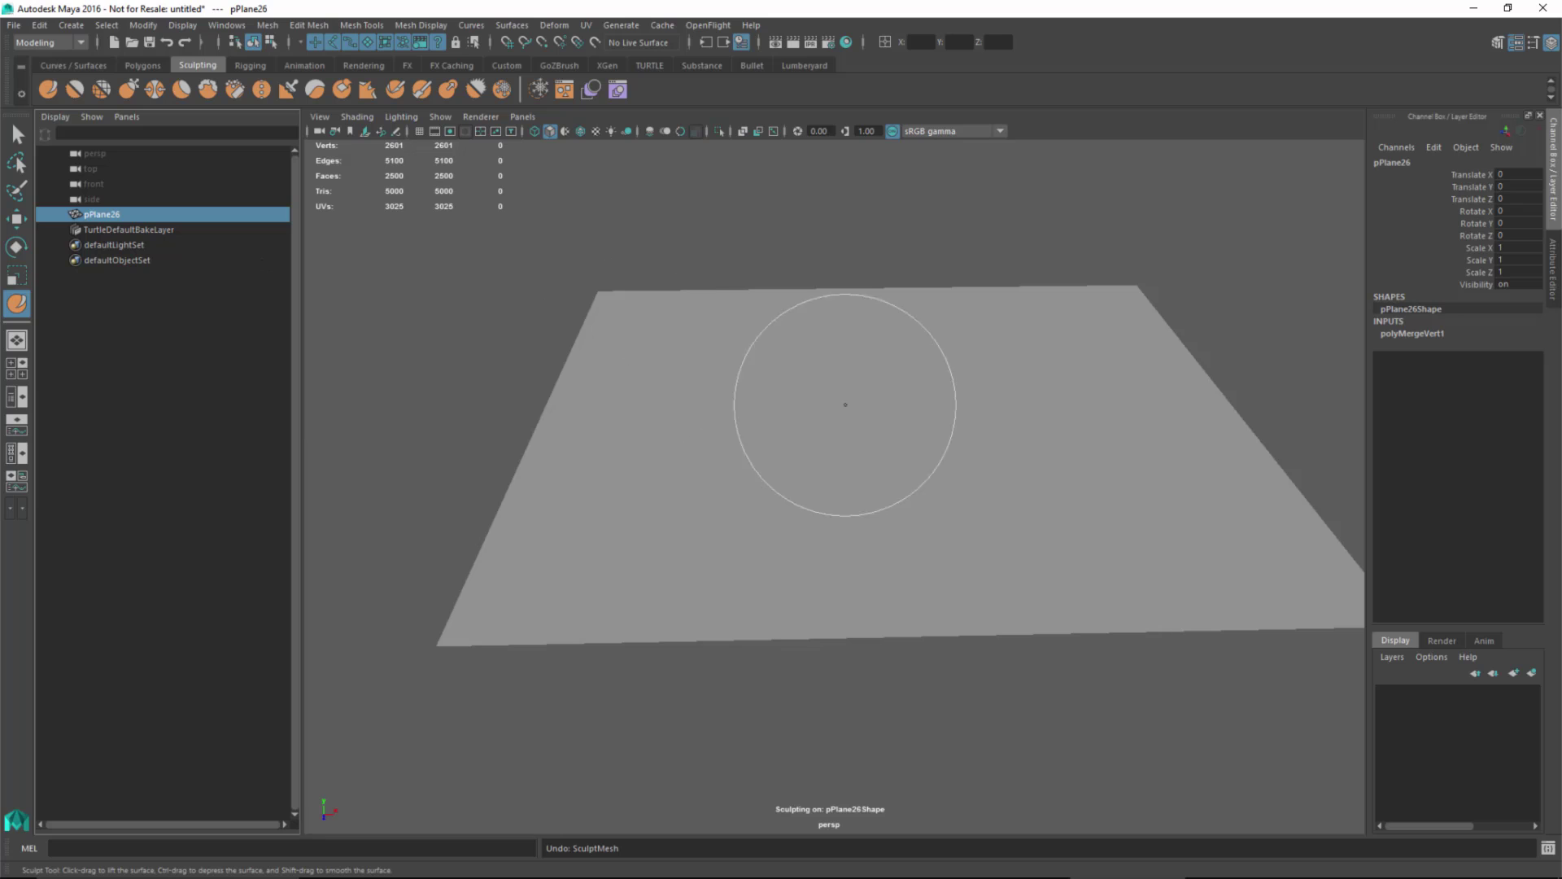
key(ctrl+h)
click(421, 133)
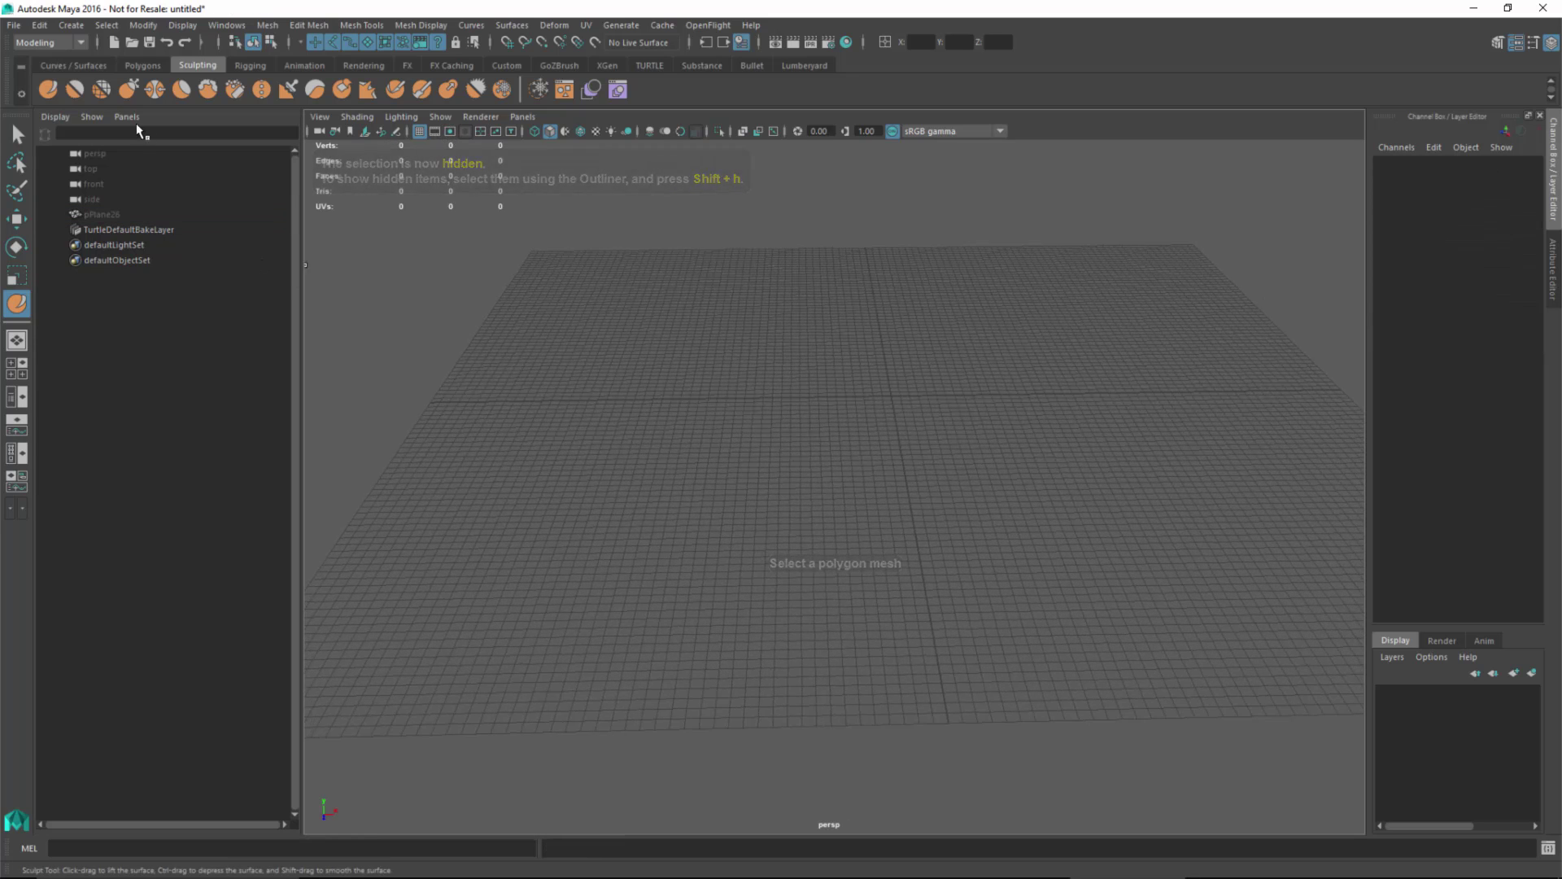
Start a file import and browse to the meshes folder inside SubstanceForUnity
click(13, 28)
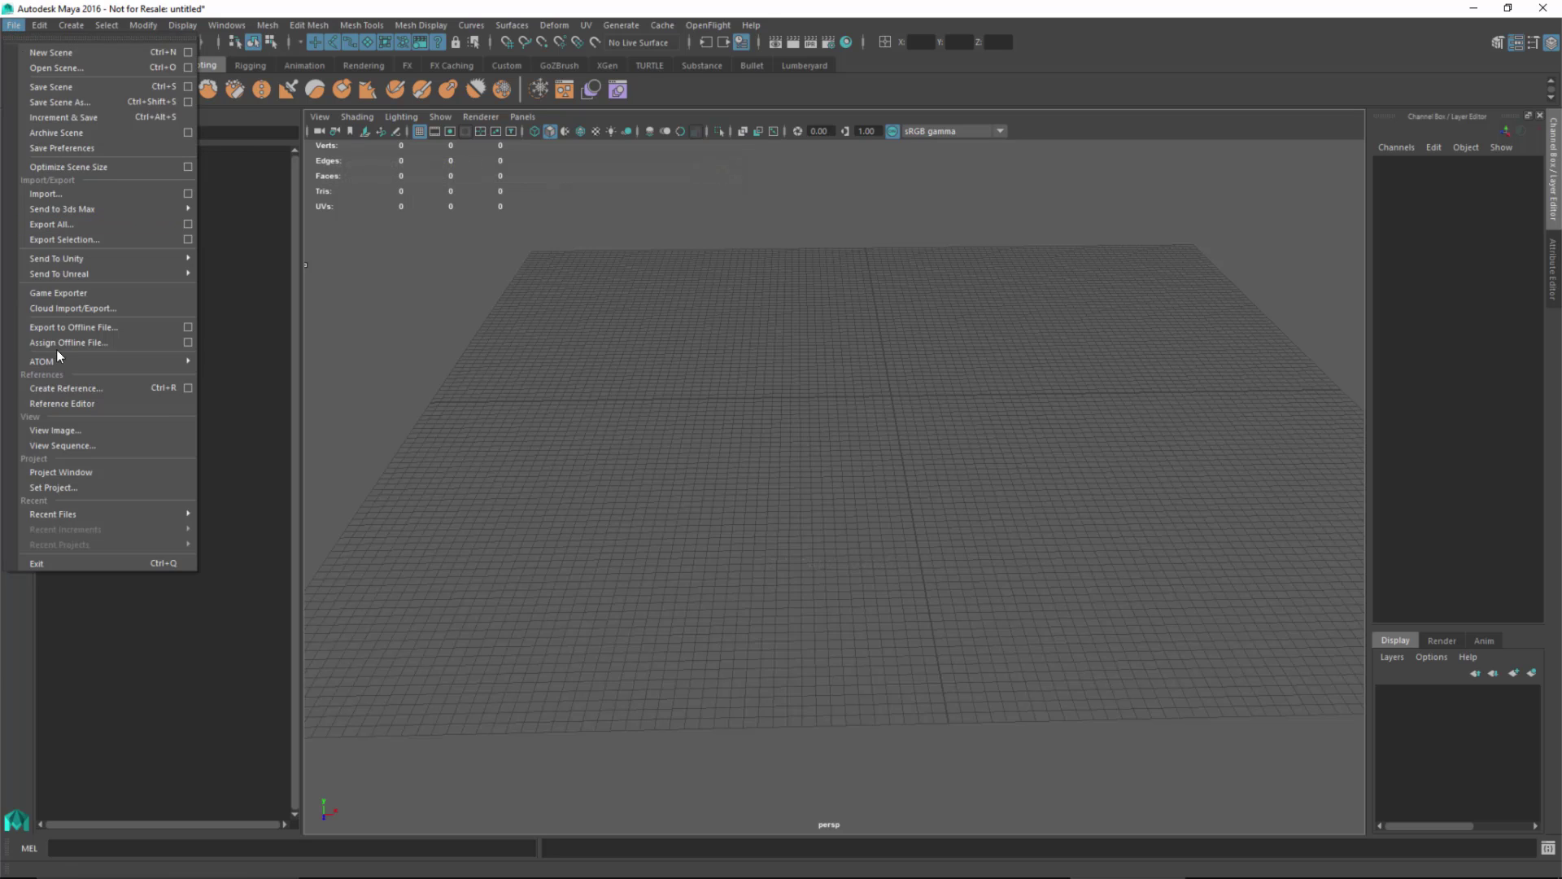
click(67, 196)
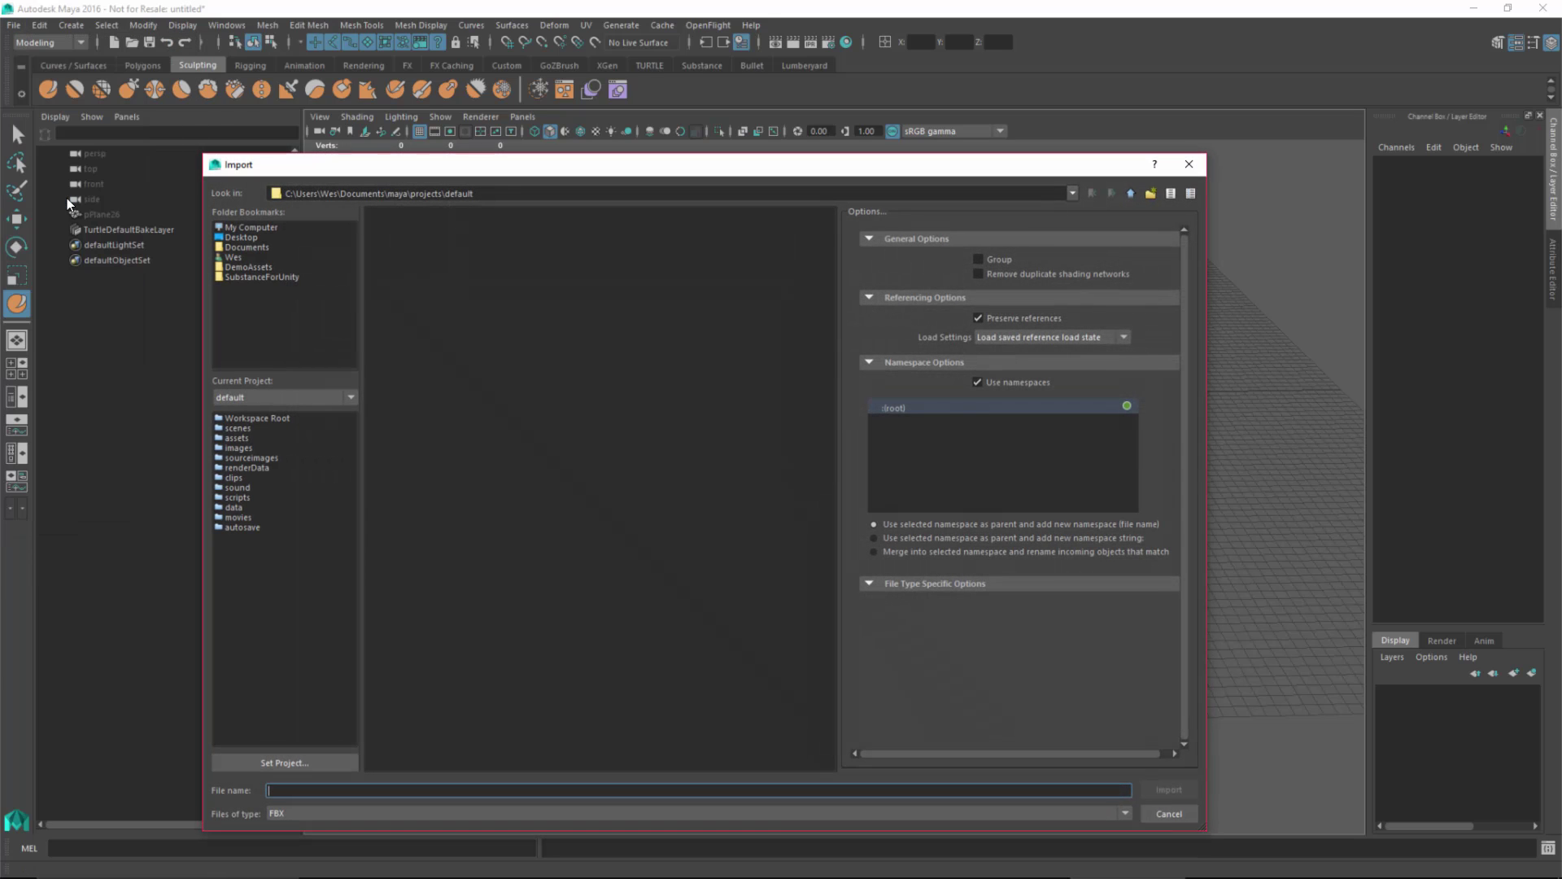
click(253, 277)
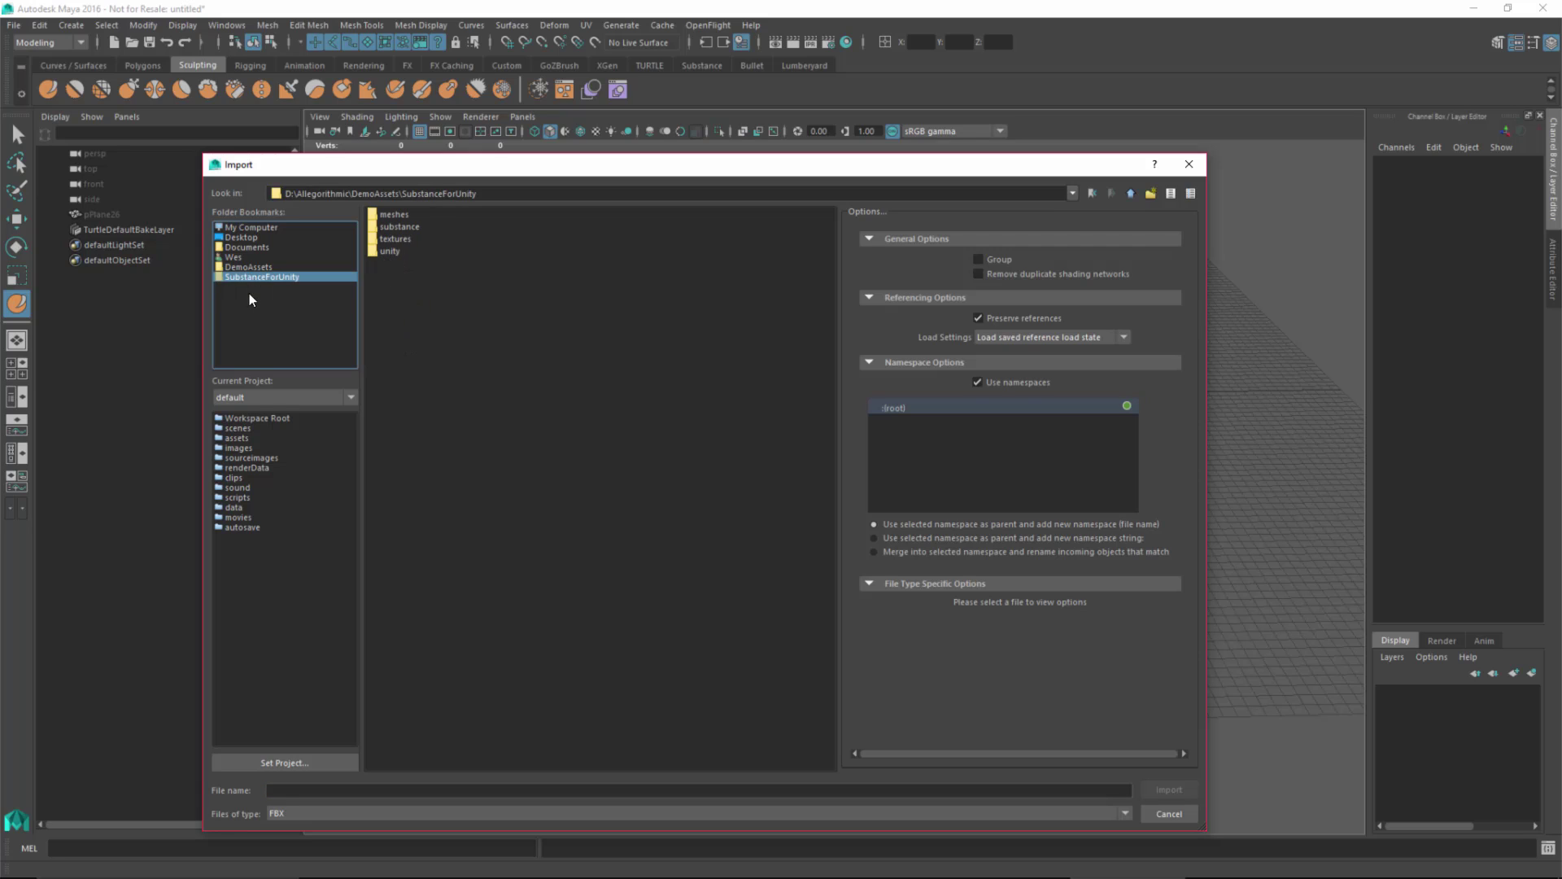
double_click(406, 216)
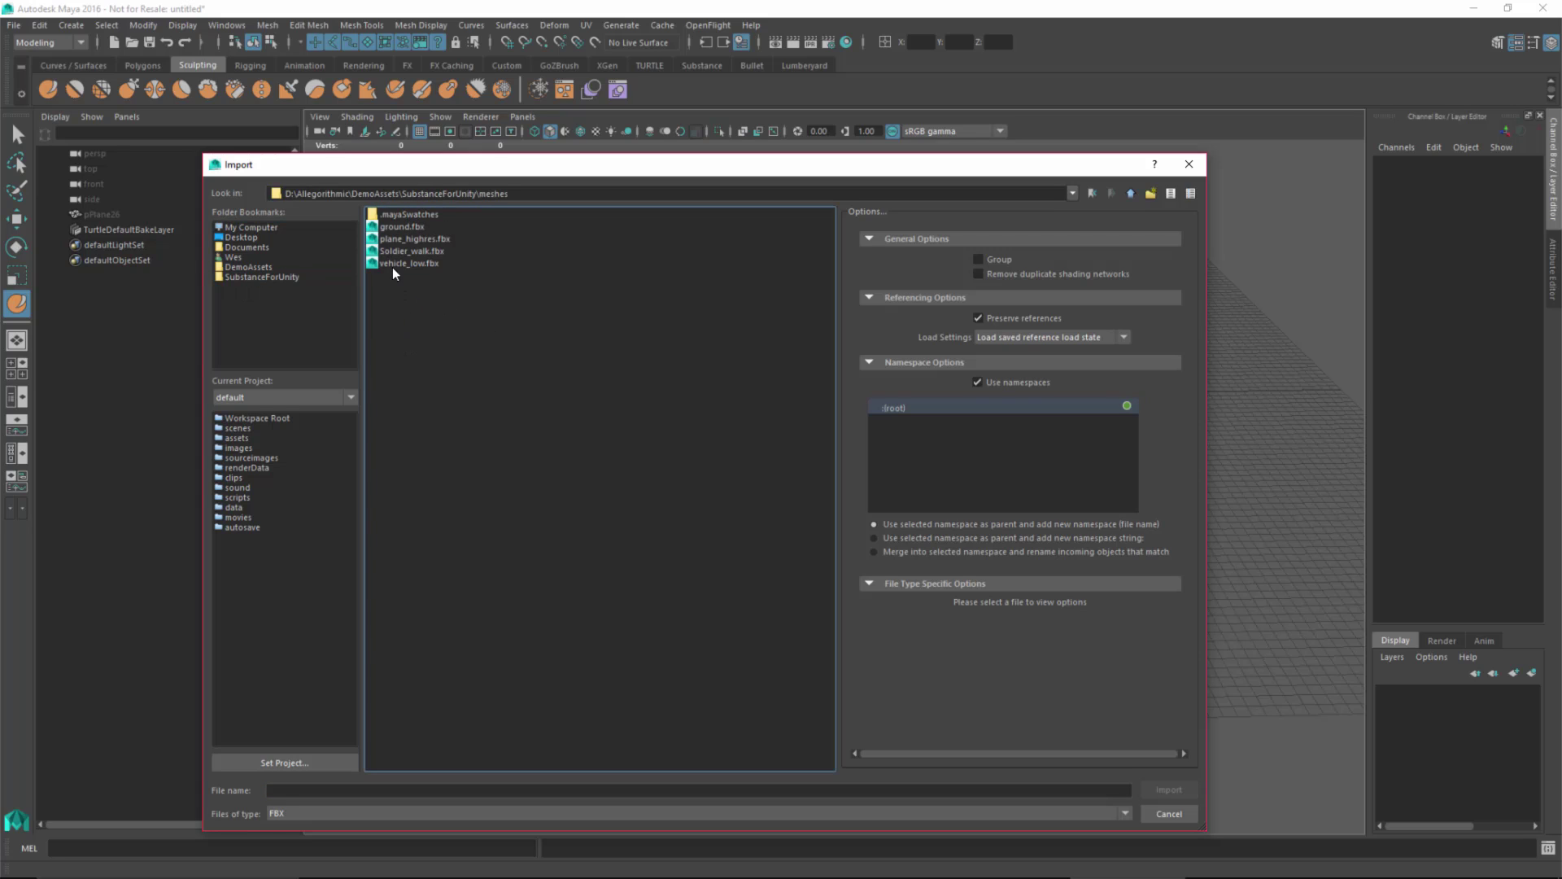